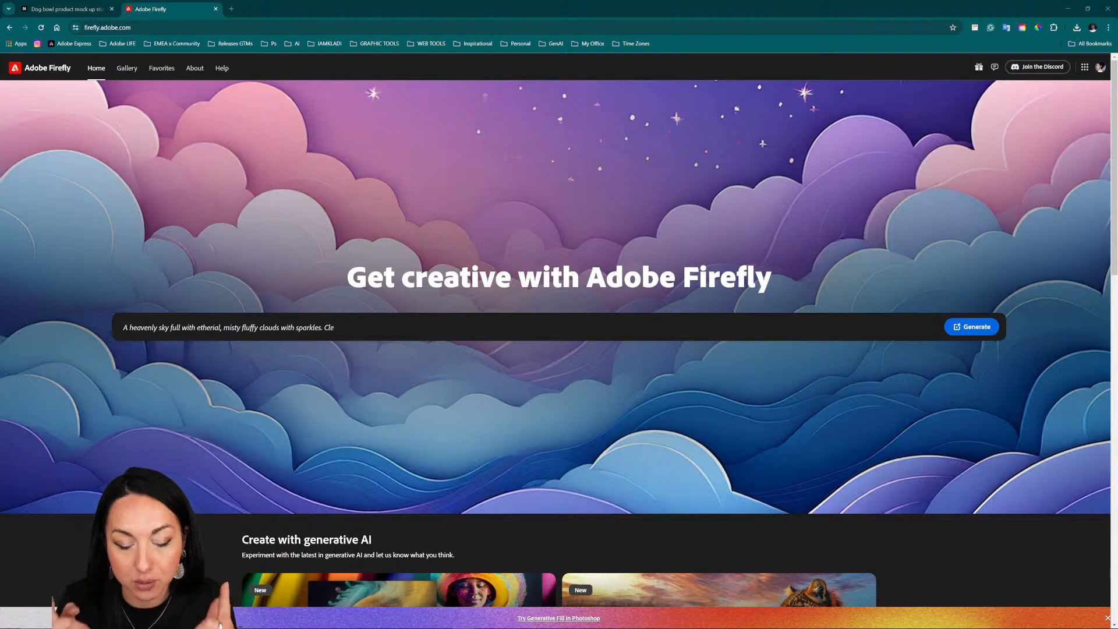
text(urples, pinks.)
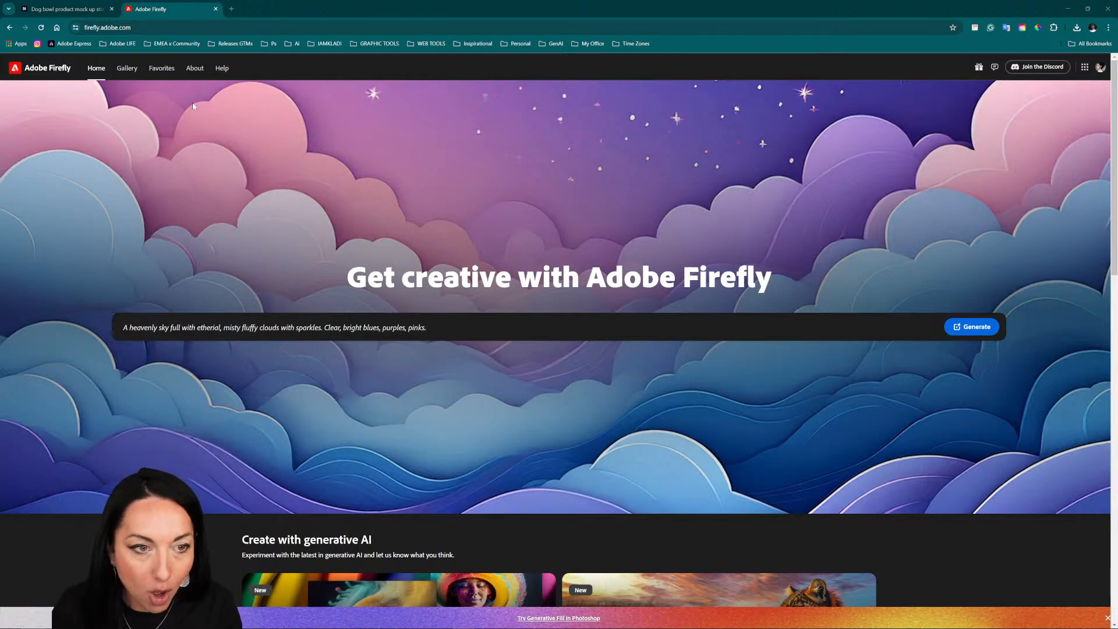
key(BackSpace)
key(BackSpace)
key(BackSpace)
key(BackSpace)
key(BackSpace)
key(BackSpace)
key(BackSpace)
key(BackSpace)
key(BackSpace)
key(BackSpace)
key(BackSpace)
key(BackSpace)
key(BackSpace)
key(BackSpace)
key(BackSpace)
key(BackSpace)
key(BackSpace)
key(BackSpace)
key(BackSpace)
key(BackSpace)
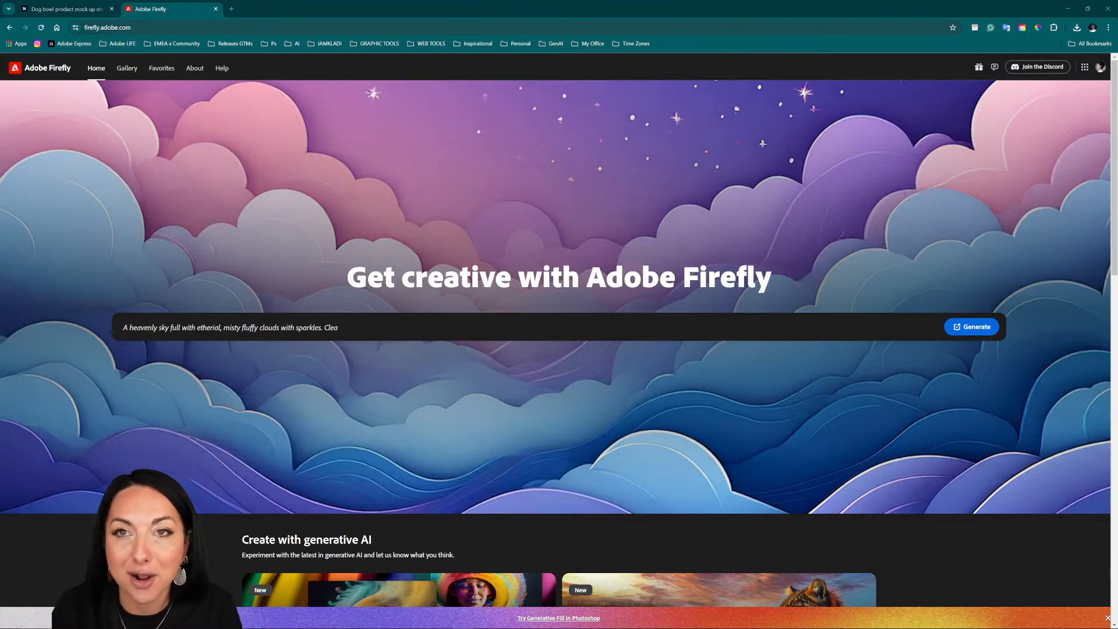
key(BackSpace)
key(BackSpace)
key(BackSpace)
key(BackSpace)
key(BackSpace)
key(BackSpace)
key(BackSpace)
key(BackSpace)
key(BackSpace)
key(BackSpace)
key(BackSpace)
key(BackSpace)
key(BackSpace)
key(BackSpace)
key(BackSpace)
key(BackSpace)
key(BackSpace)
key(BackSpace)
key(BackSpace)
key(BackSpace)
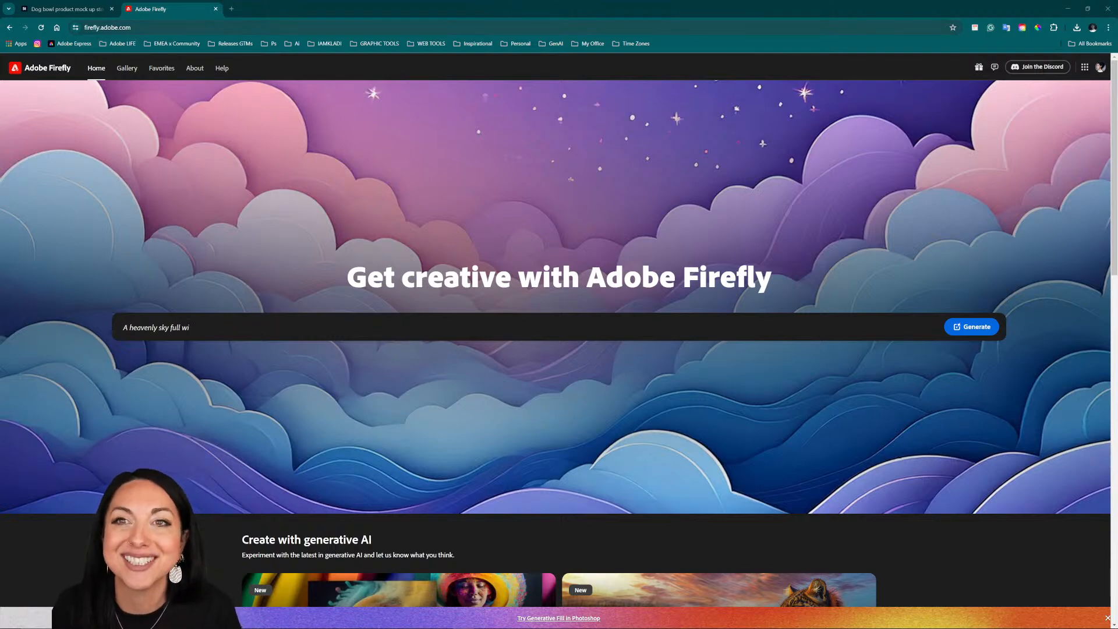
key(BackSpace)
key(BackSpace)
key(BackSpace)
key(BackSpace)
key(BackSpace)
key(BackSpace)
key(BackSpace)
key(BackSpace)
key(BackSpace)
key(BackSpace)
key(BackSpace)
key(BackSpace)
key(BackSpace)
key(BackSpace)
key(BackSpace)
key(BackSpace)
key(BackSpace)
key(BackSpace)
key(BackSpace)
key(BackSpace)
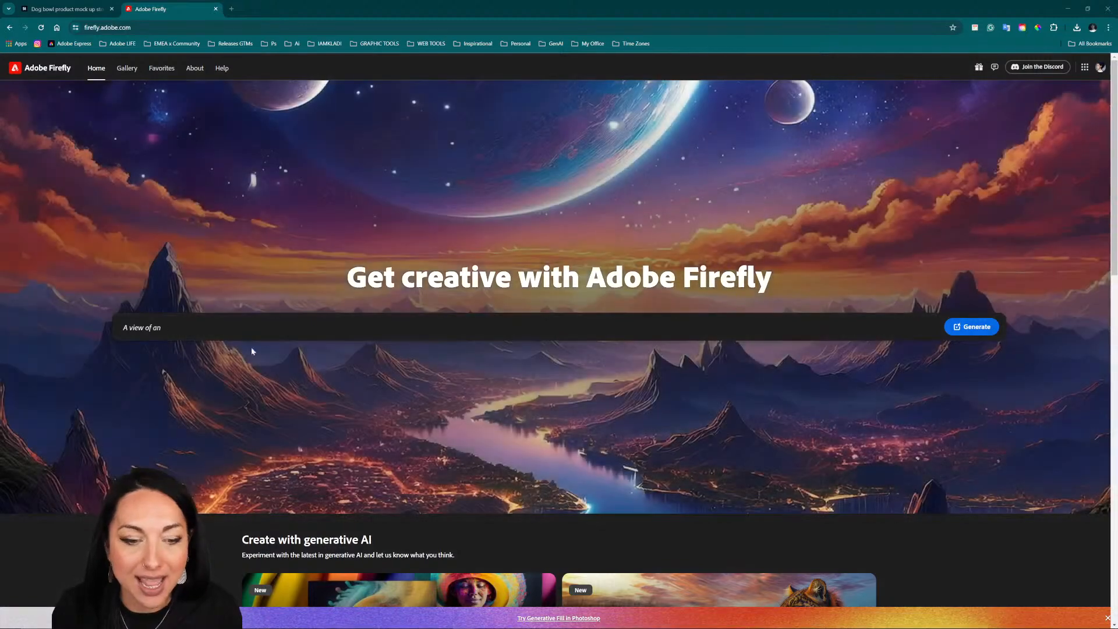
Step: Generate images from the prompt "cafe branding stationary mockup laid out flat view from the top"
click(245, 332)
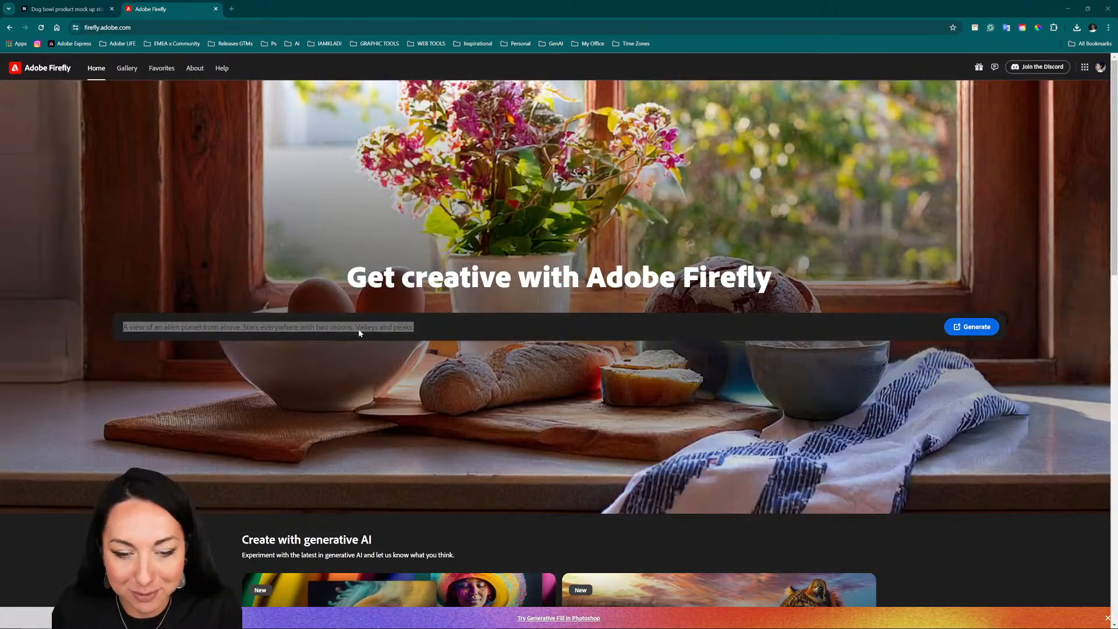
triple_click(359, 332)
text(cafe branding stationary mockup laid out flat view from the top)
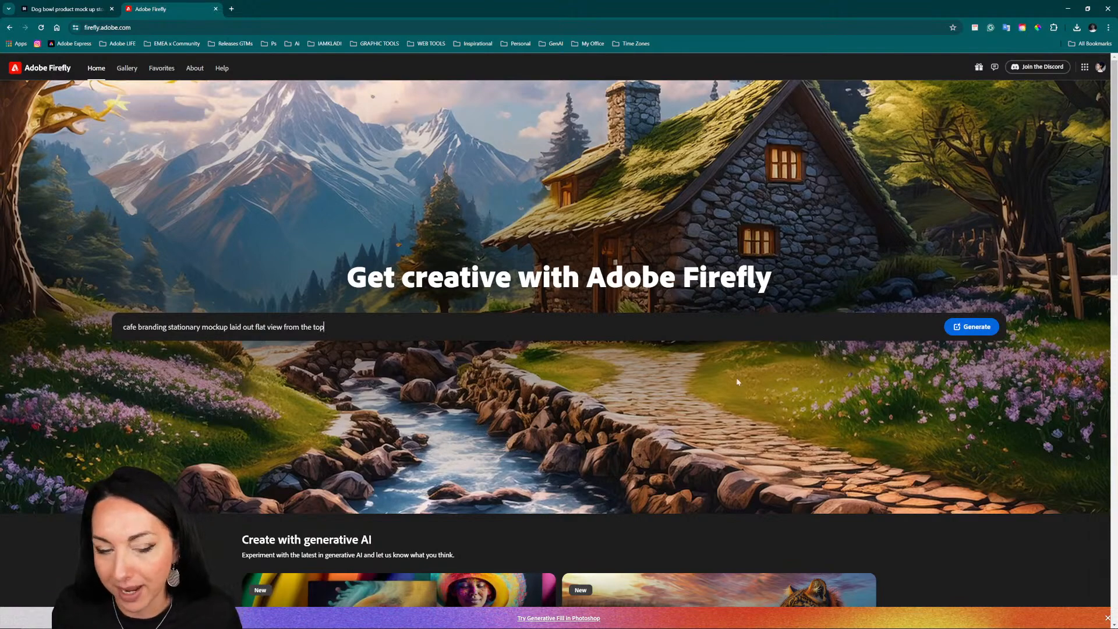
click(950, 330)
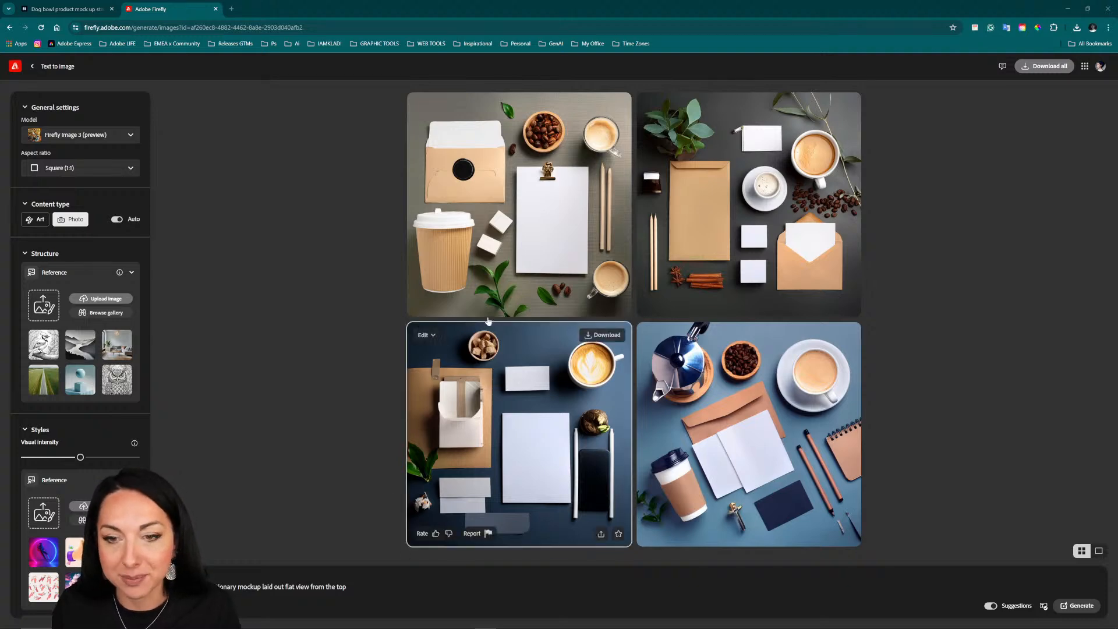
Step: Set the aspect ratio to Landscape (4:3) and regenerate the café stationery mockups
mouse_move(554, 118)
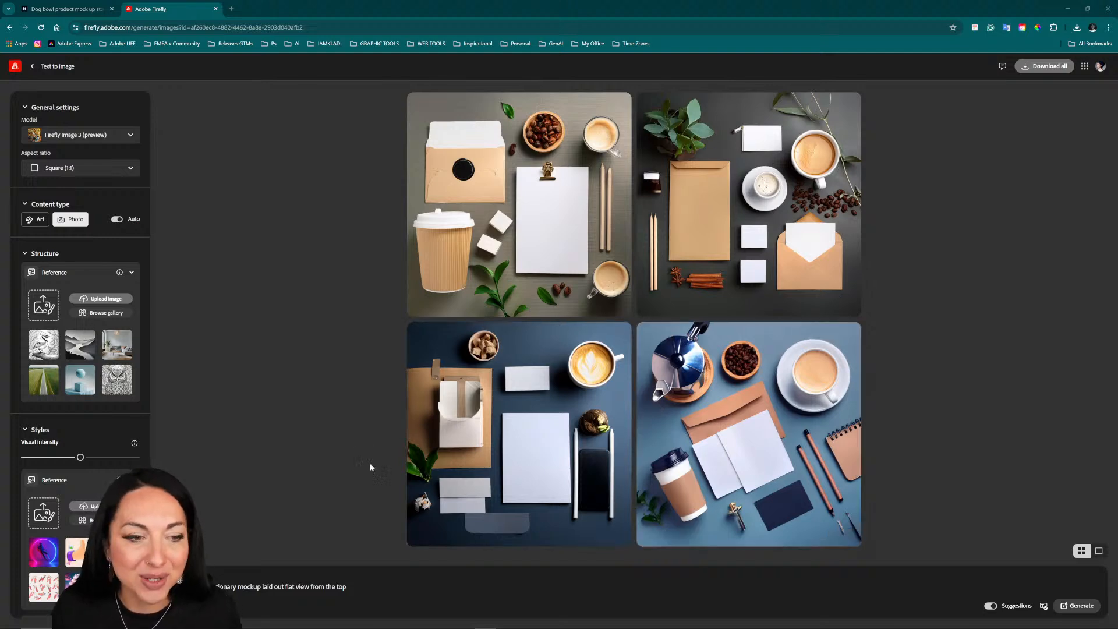
click(47, 174)
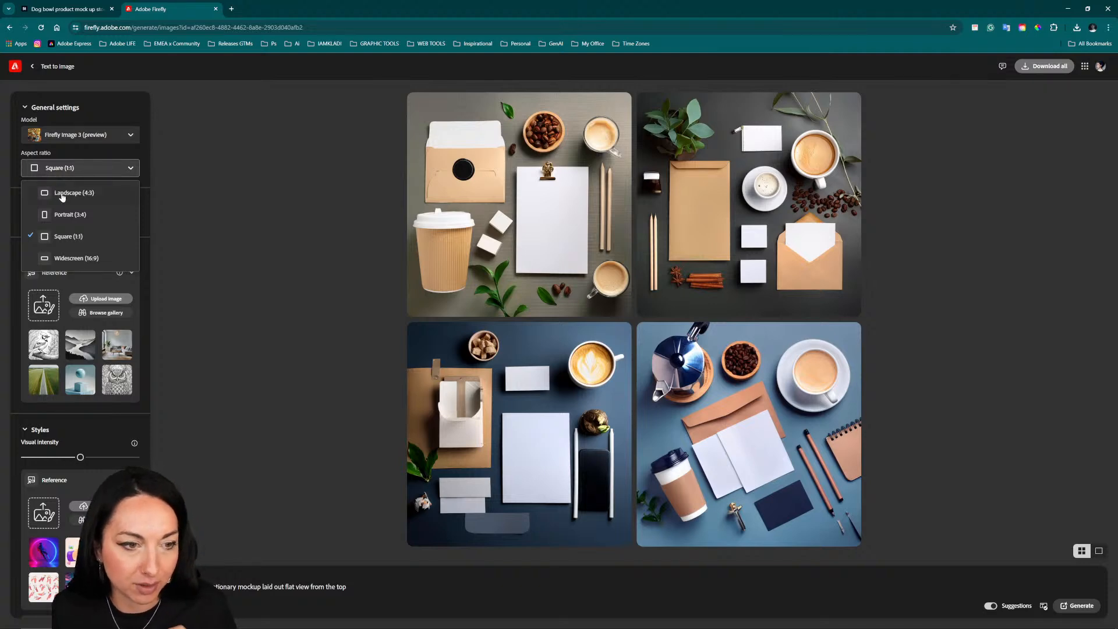
click(62, 195)
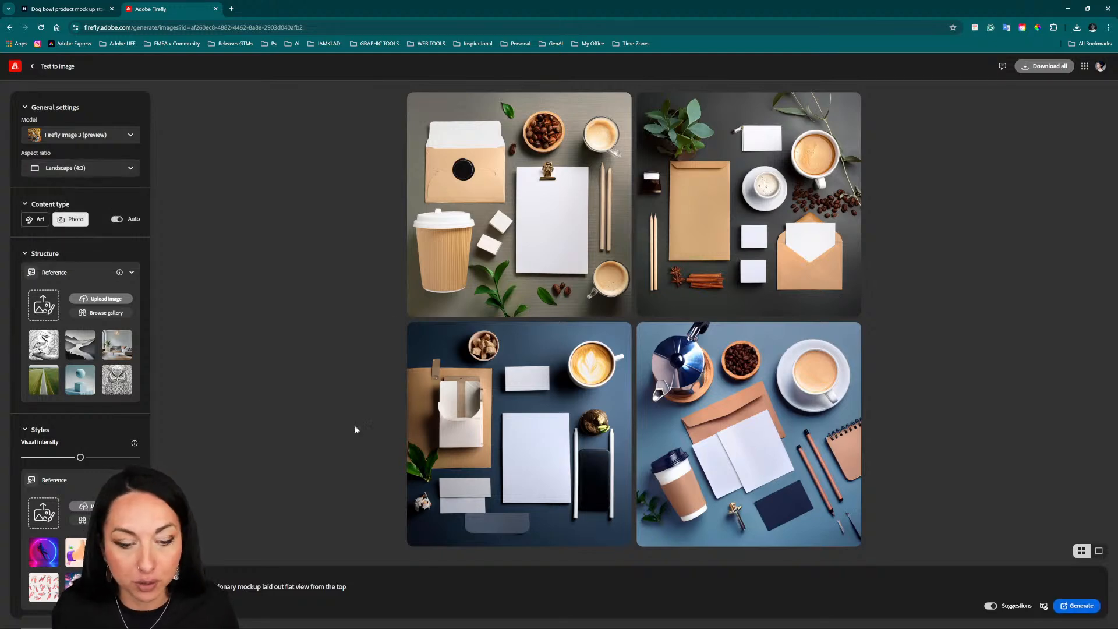
click(1080, 606)
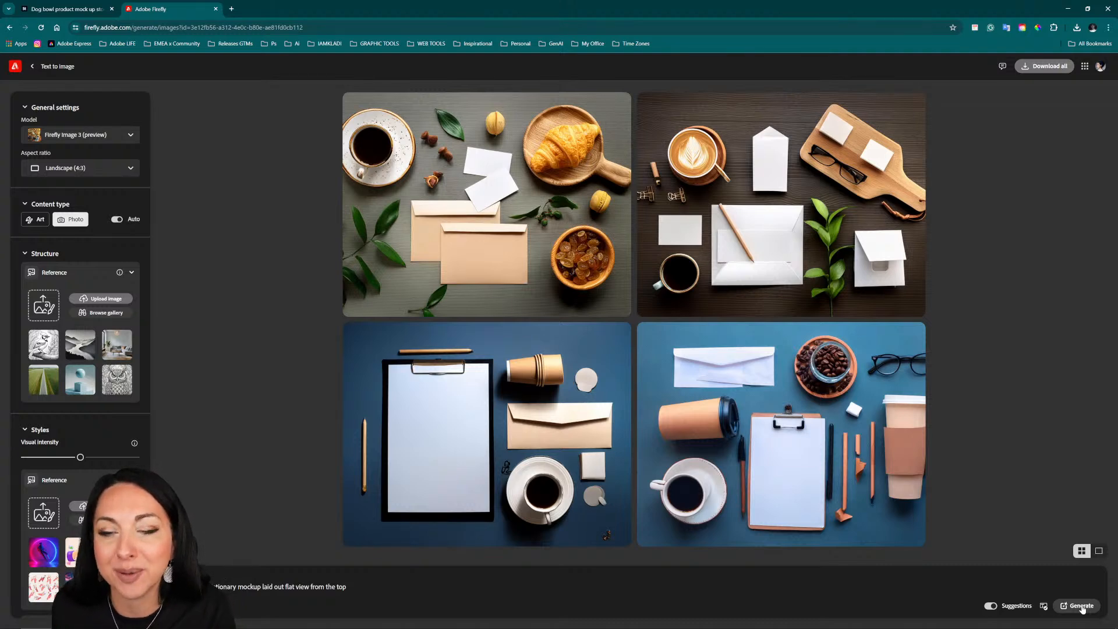
Step: Start uploading a structure reference and browse to the Structure Reference folder inside 02 Adobe Live, AL 07.09.24, 01 Fy
mouse_move(589, 122)
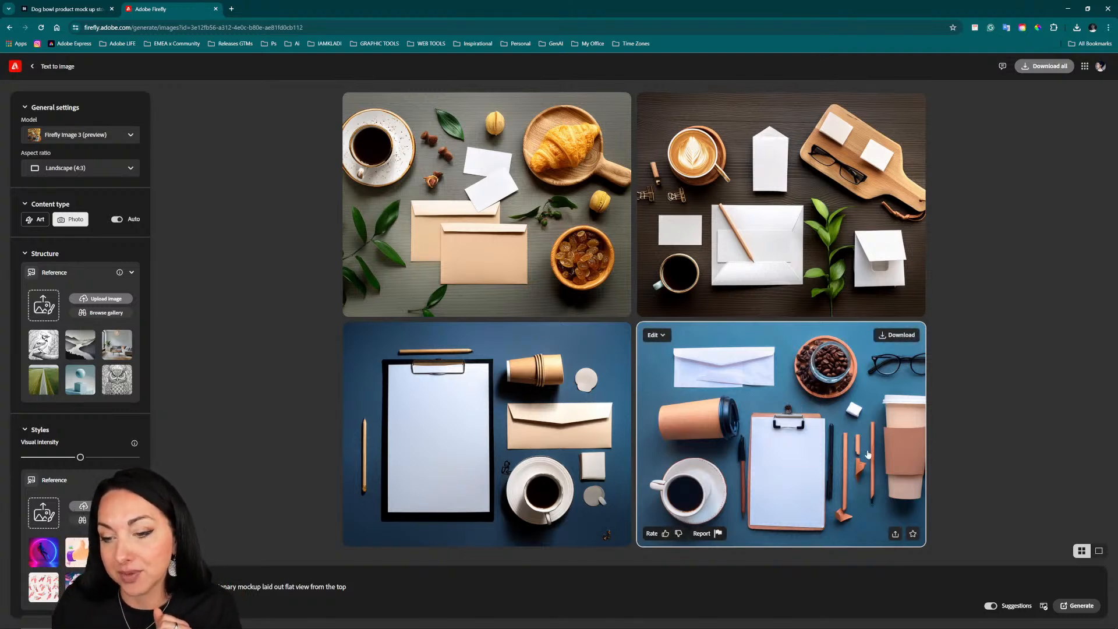
mouse_move(387, 626)
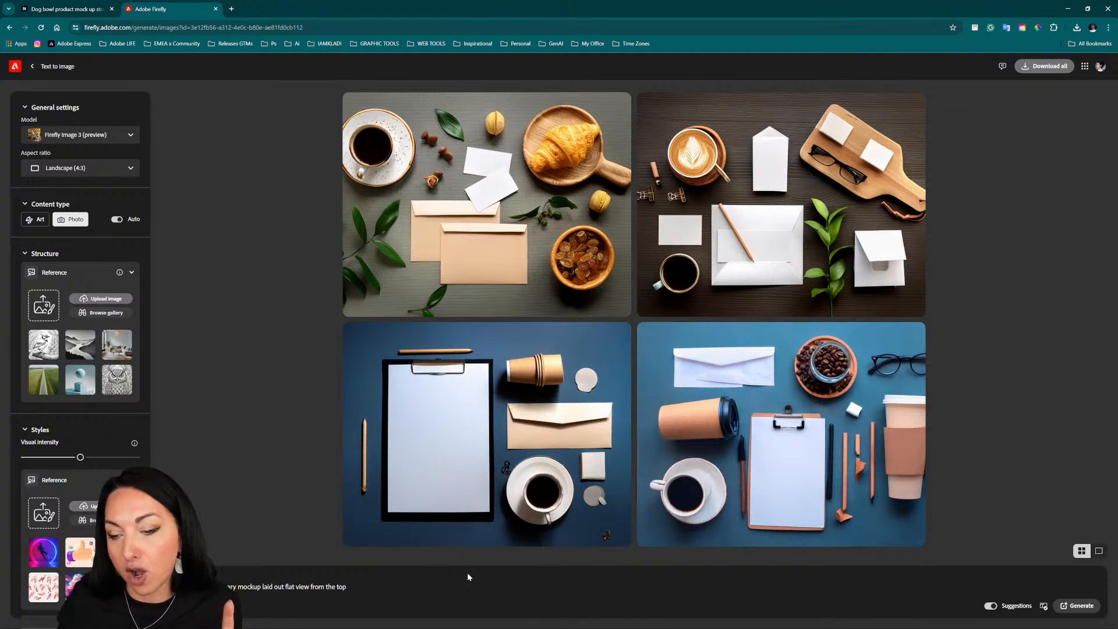
mouse_move(668, 357)
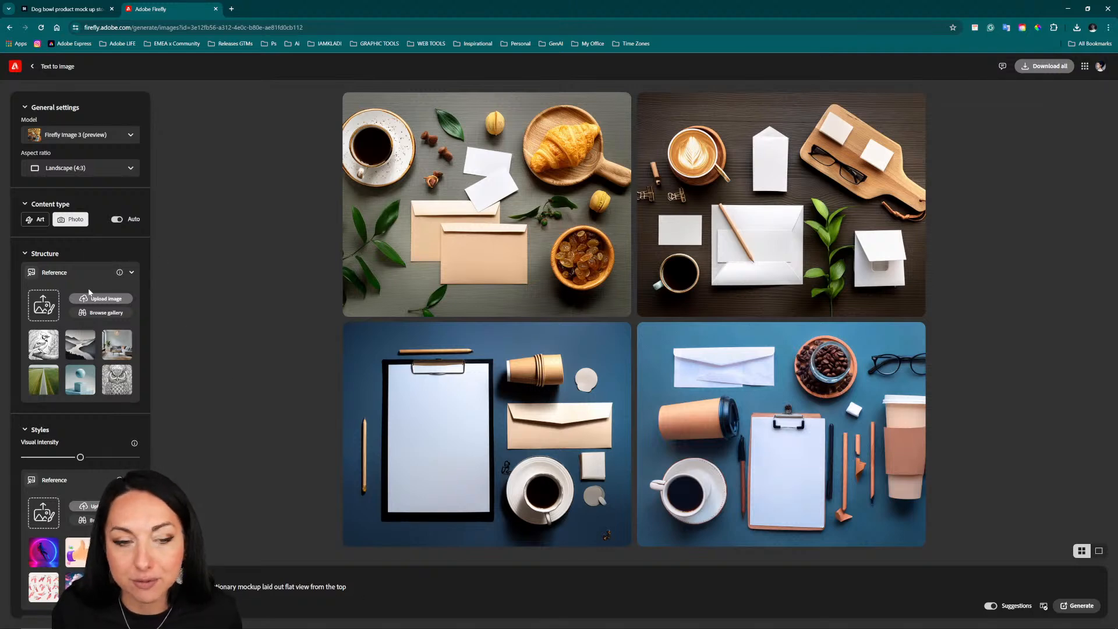
click(46, 304)
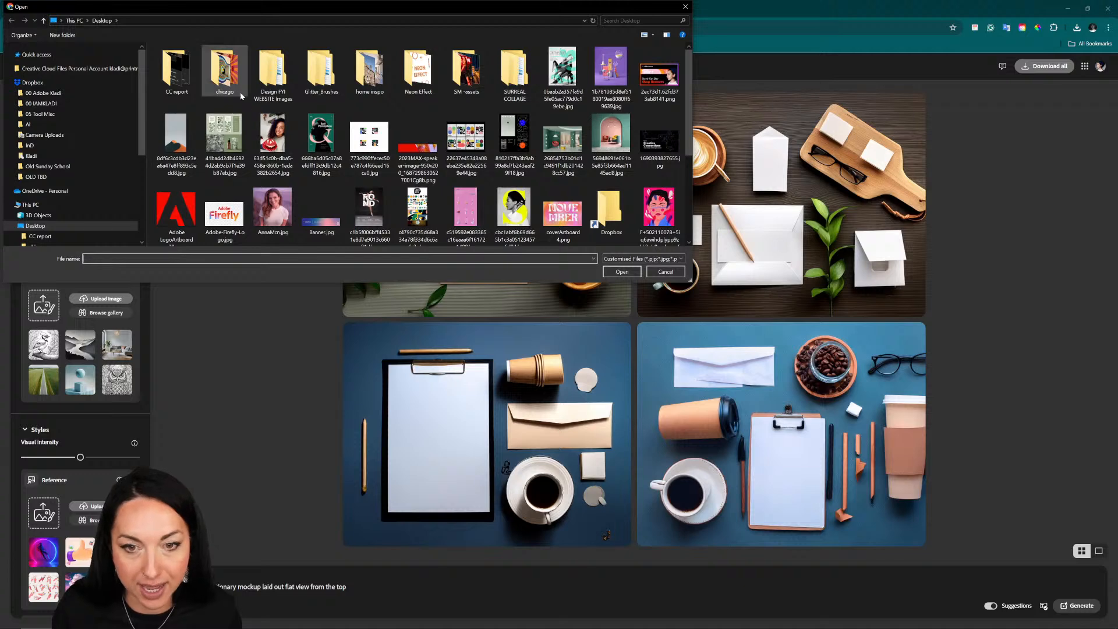
click(50, 94)
double_click(178, 63)
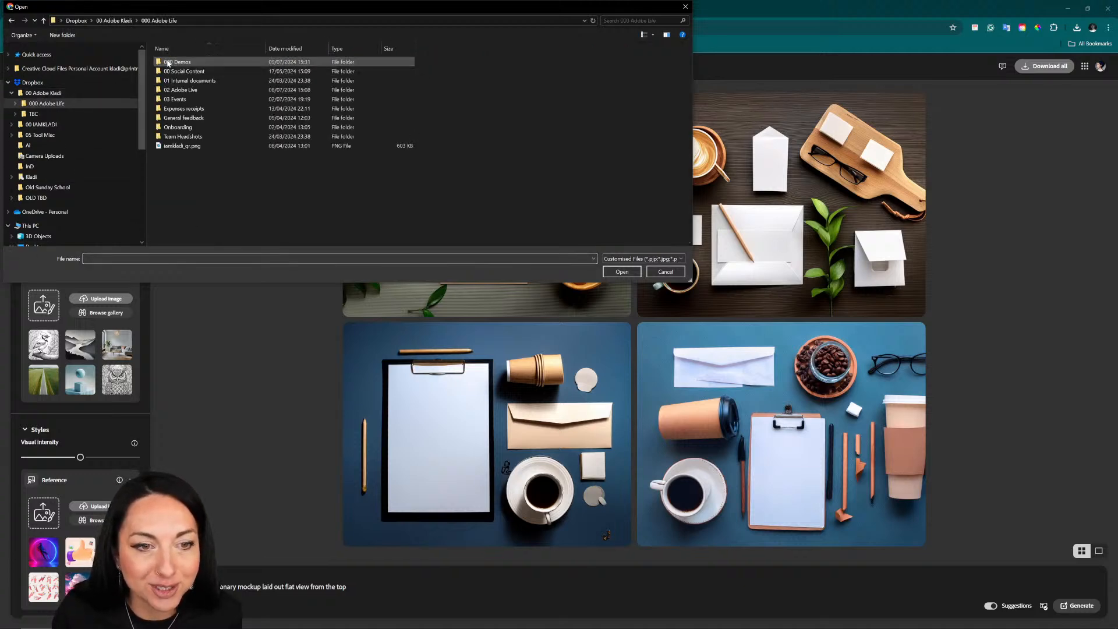
double_click(180, 90)
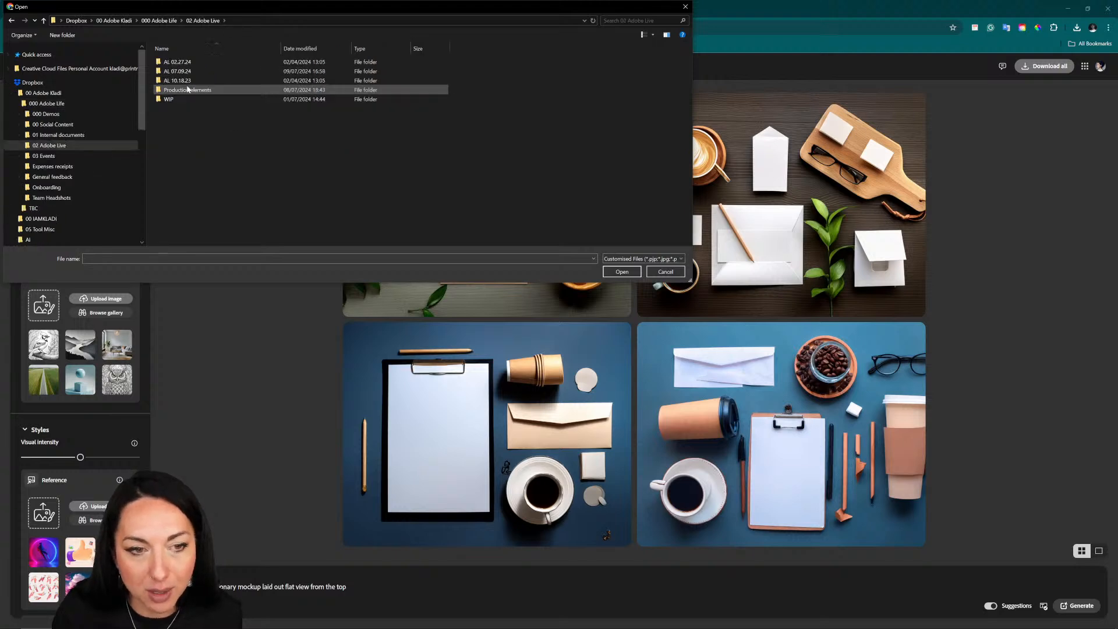
double_click(178, 71)
double_click(180, 65)
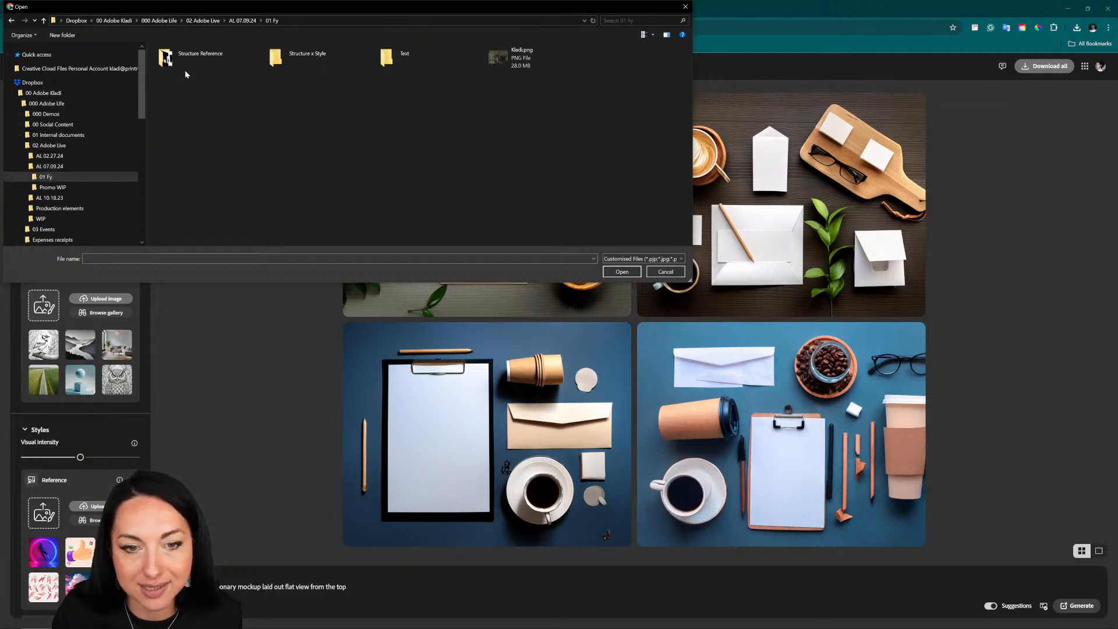
double_click(188, 58)
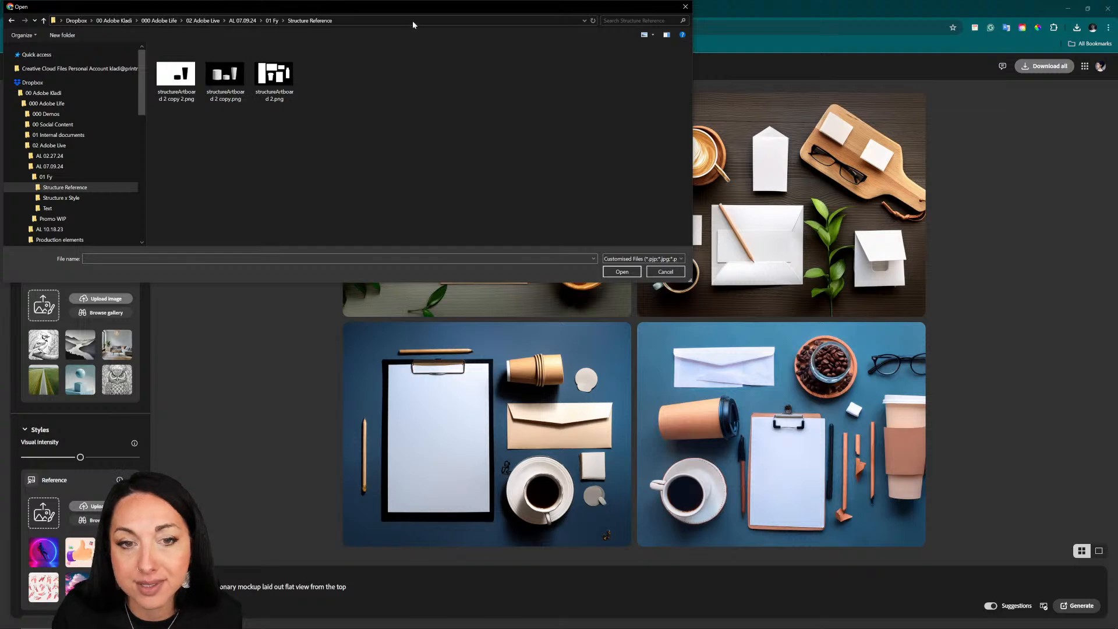
Step: Upload structureArtboard 2.png as the structure reference and accept the image rights notice
drag(412, 16, 595, 83)
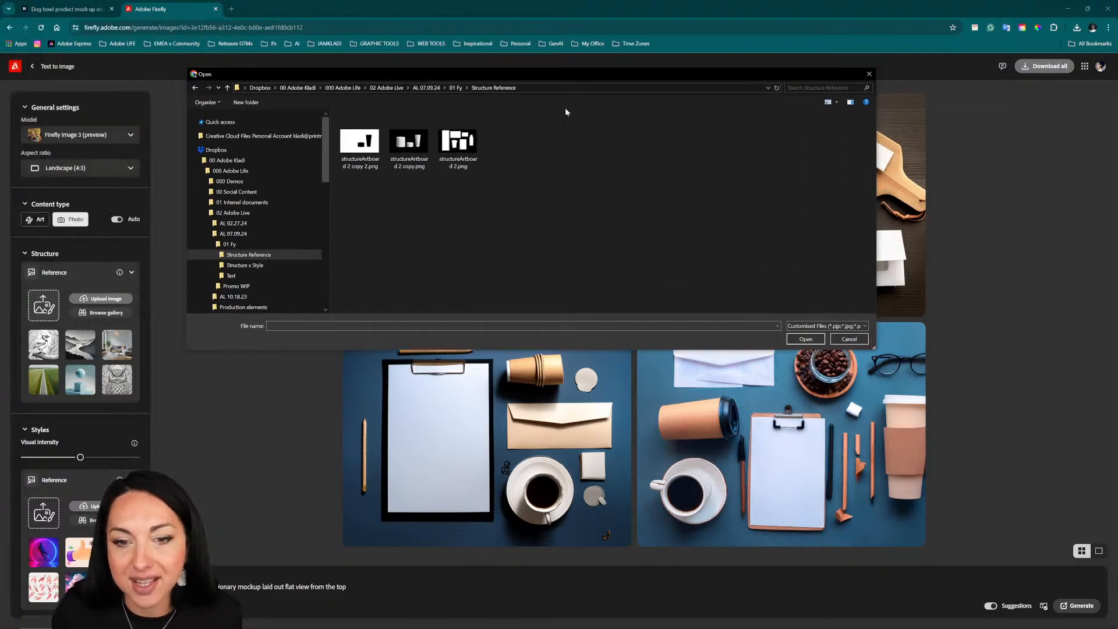
double_click(475, 153)
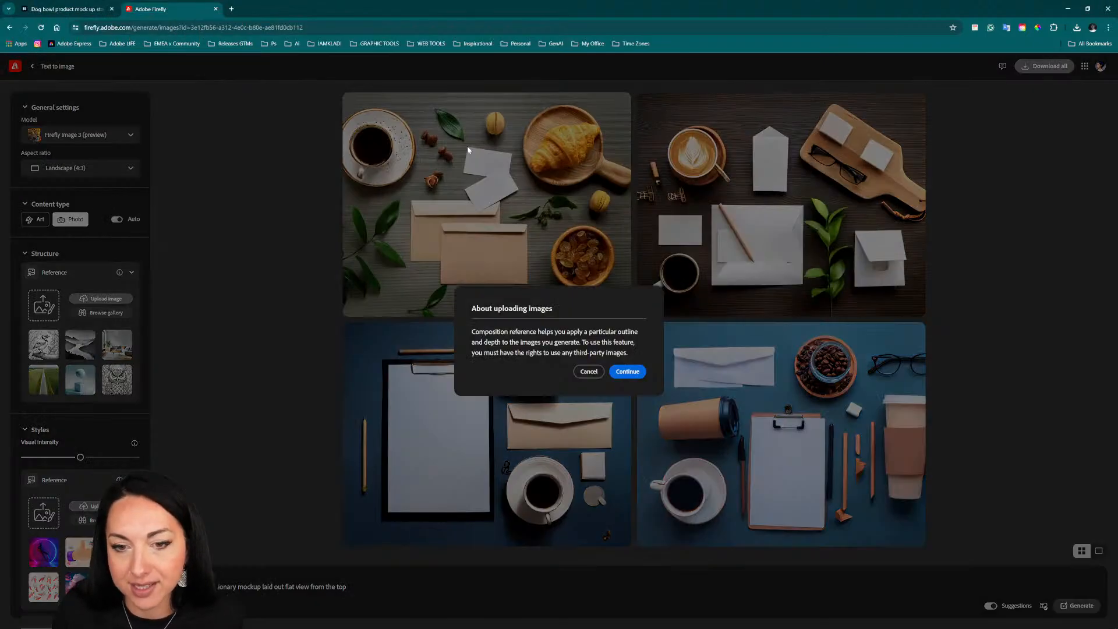
click(627, 371)
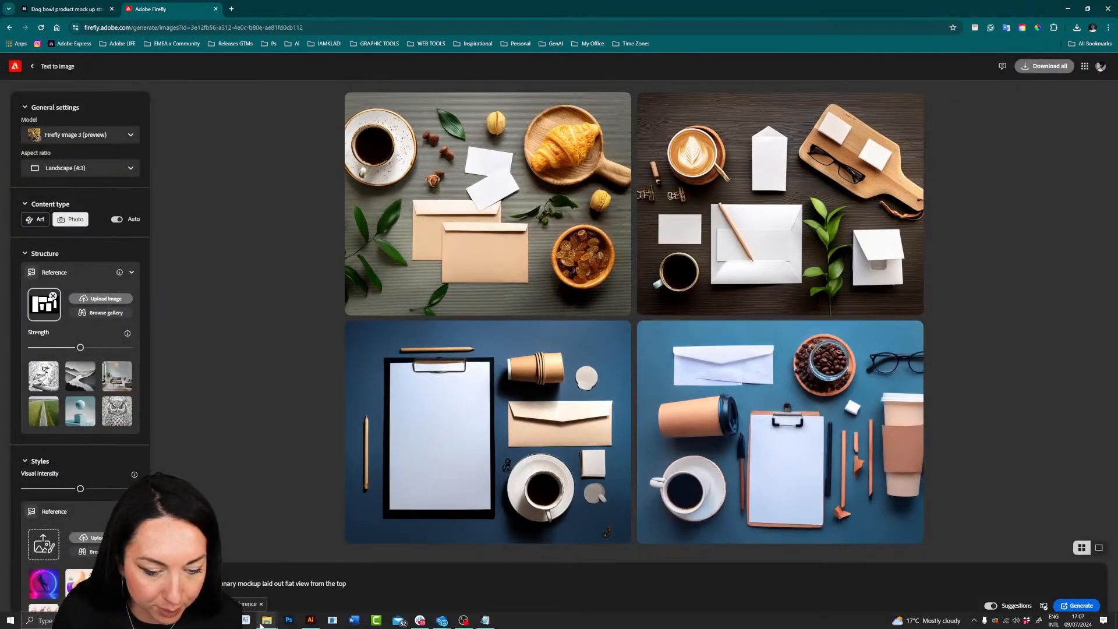
Step: Switch to File Explorer, view structureArtboard 2.png enlarged from the CN folder's 01 Fy, Structure Reference subfolder, and close the image
mouse_move(267, 622)
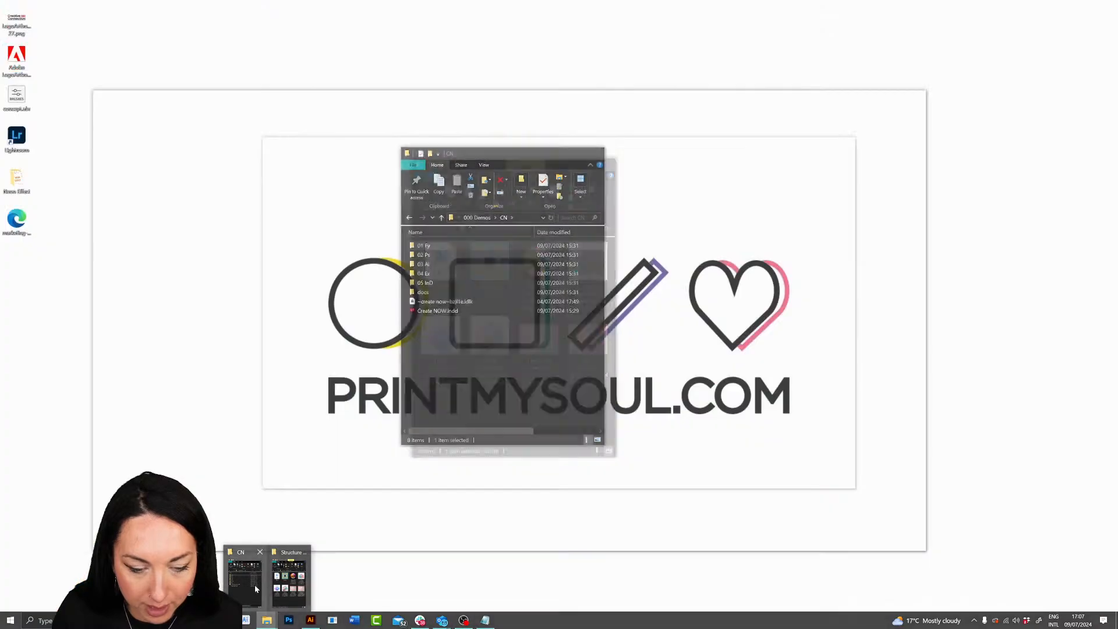
click(250, 585)
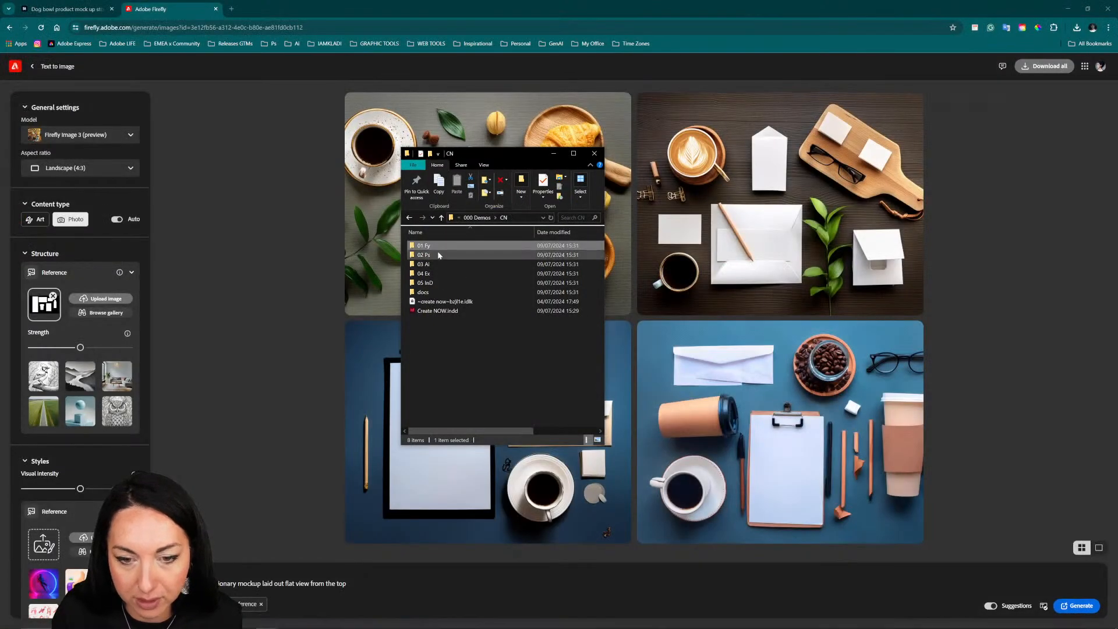
double_click(439, 246)
double_click(441, 246)
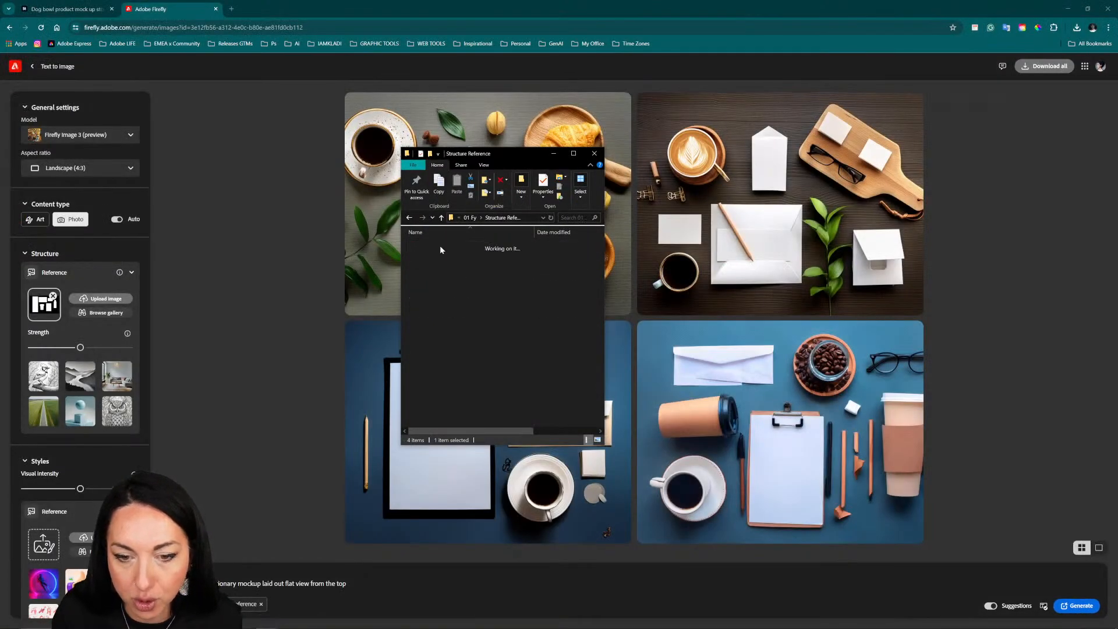
double_click(524, 259)
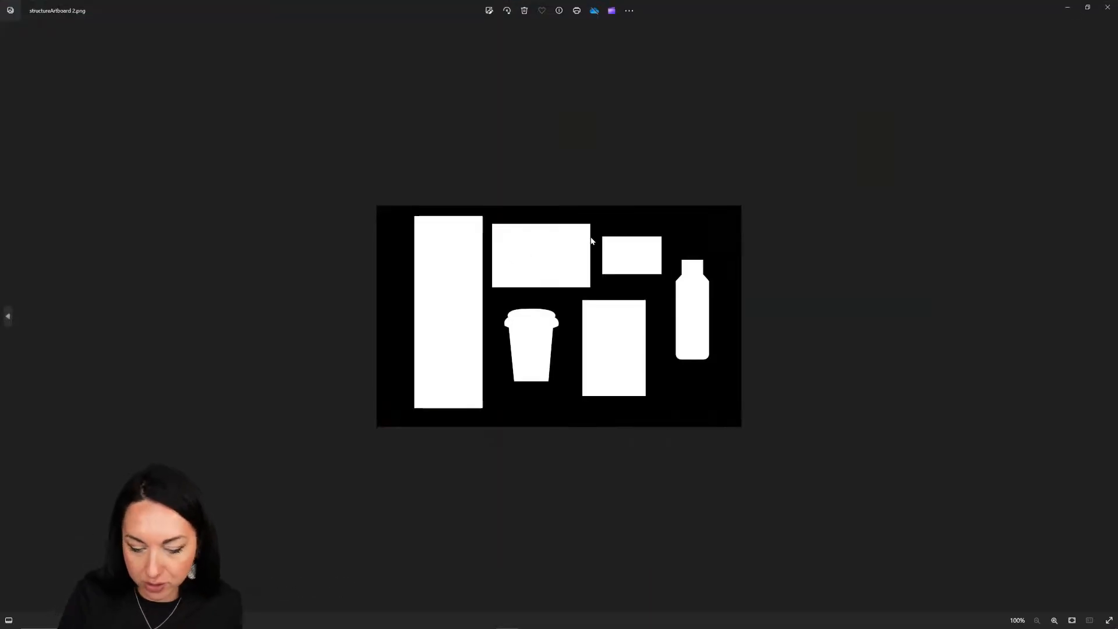
scroll(591, 240, up, 1)
scroll(592, 240, up, 3)
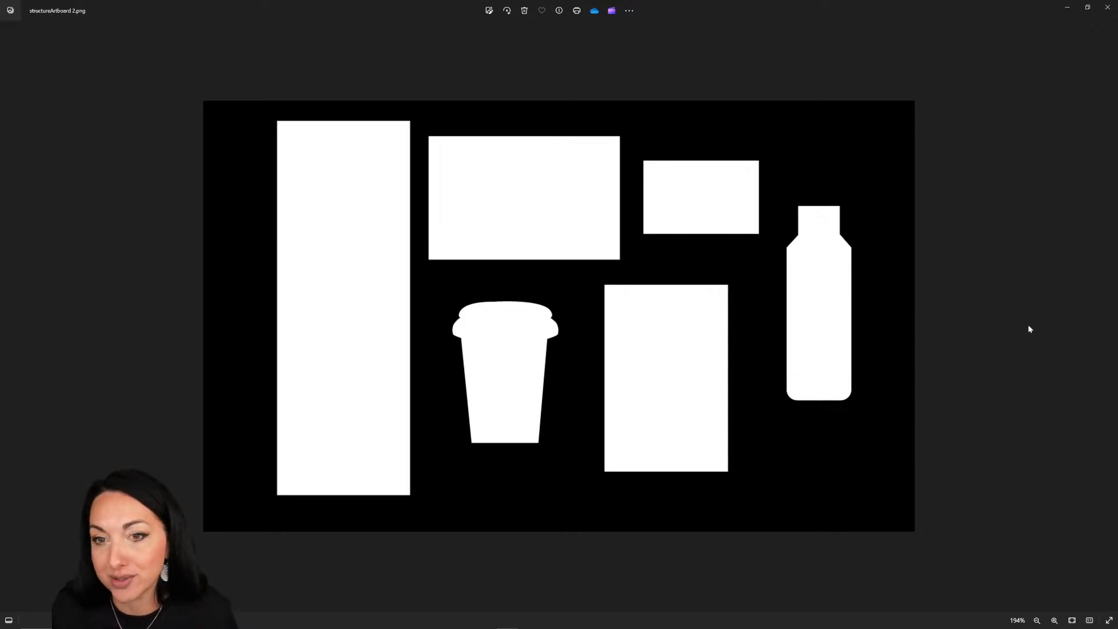
click(1108, 7)
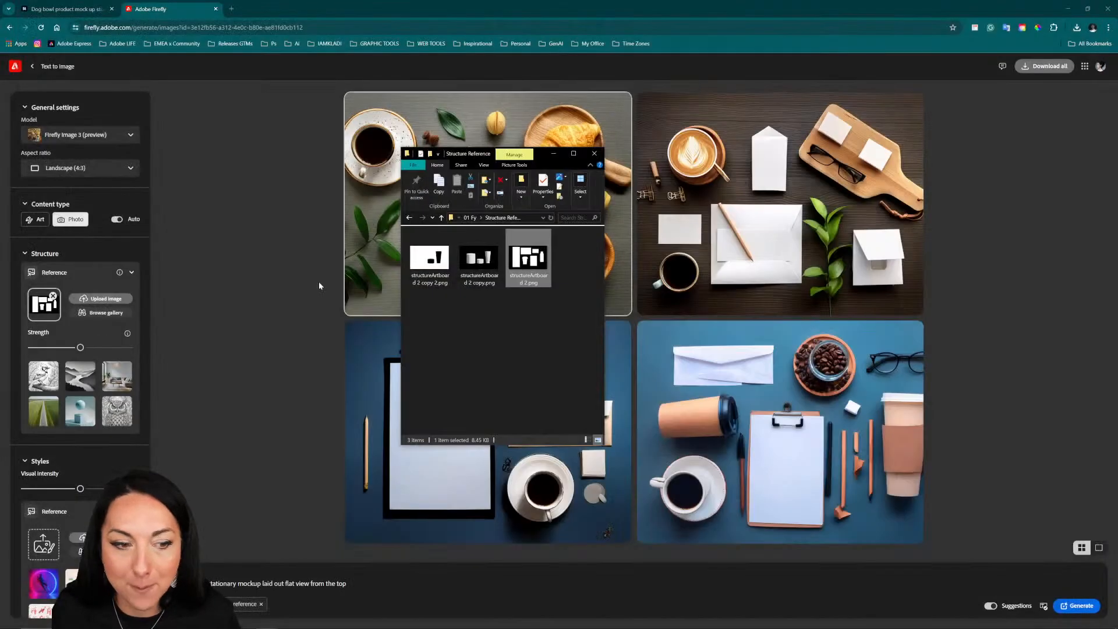
Step: Raise the structure reference strength to its maximum and regenerate the mockups
click(85, 352)
drag(80, 347, 131, 348)
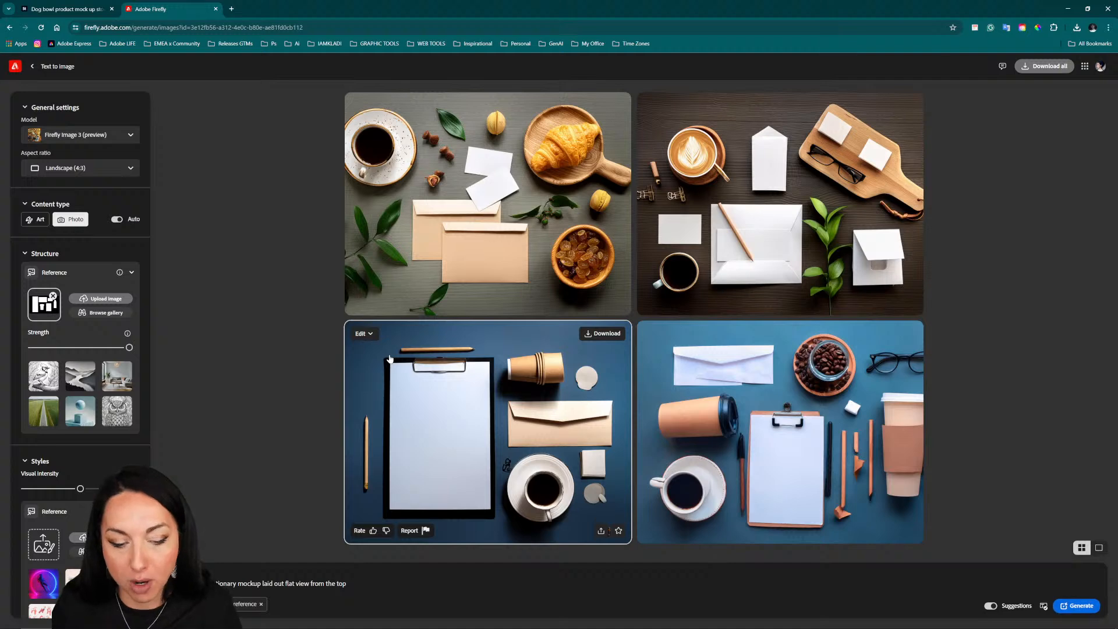
click(1080, 608)
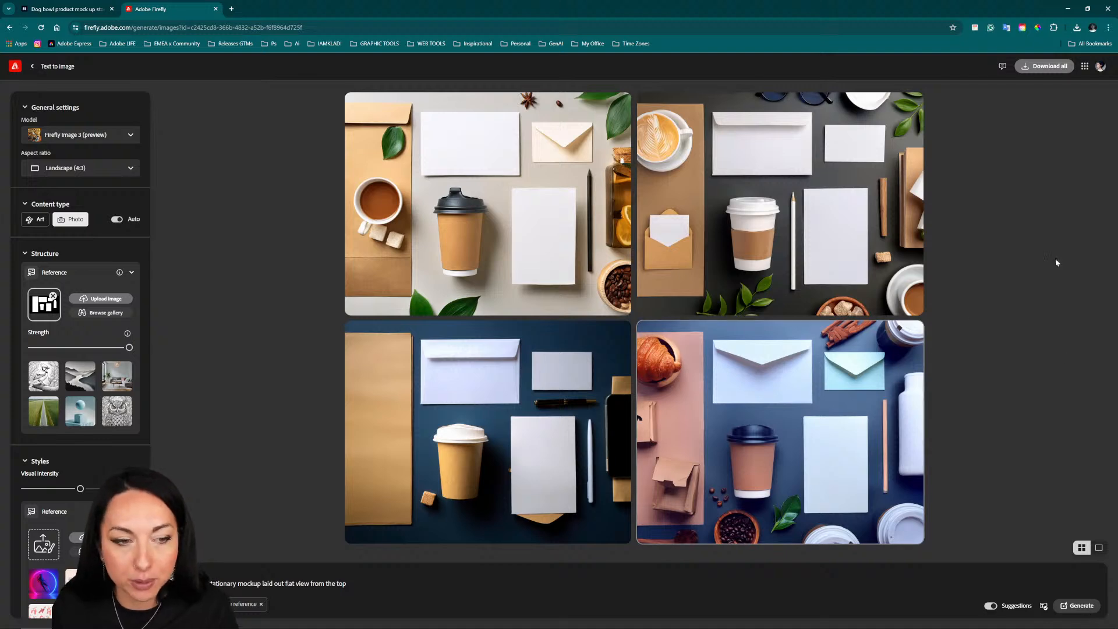
Step: Set the aspect ratio to Widescreen (16:9) and regenerate the mockups with the structure reference
click(99, 173)
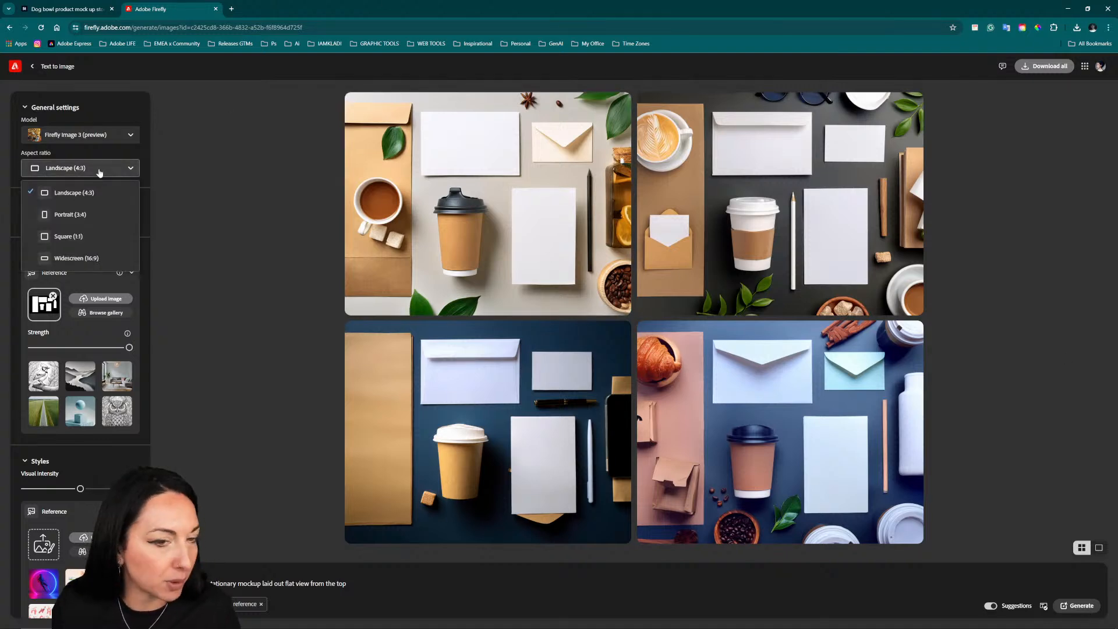
click(113, 257)
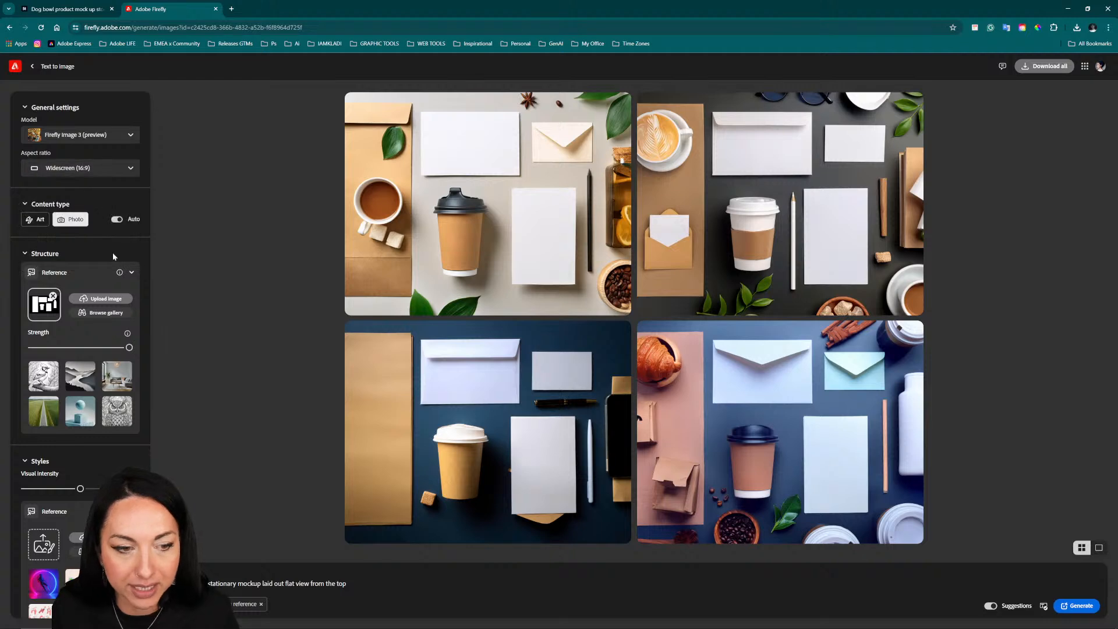
click(1066, 609)
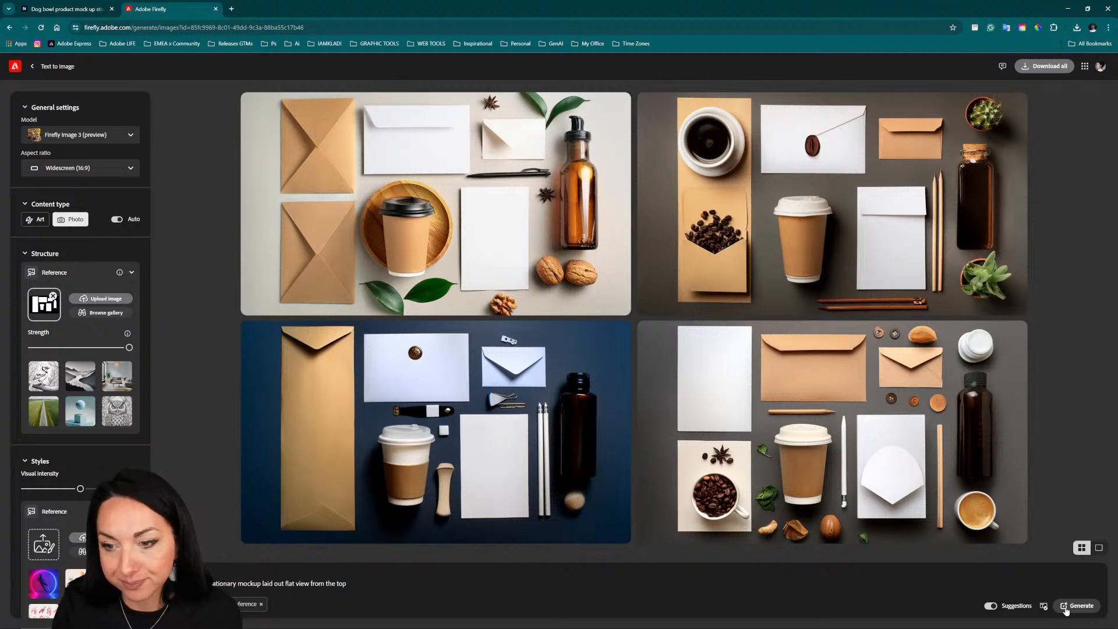
Step: Generate similar variations of the grey-background mockup with the dark bottle and the cup of coffee beans
mouse_move(830, 390)
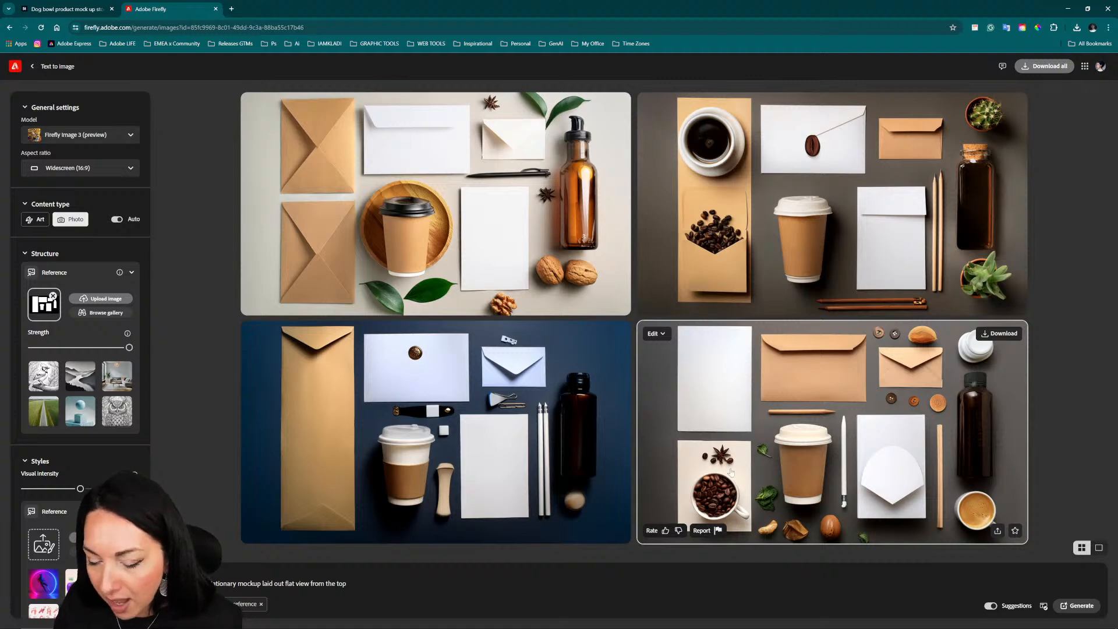
click(662, 334)
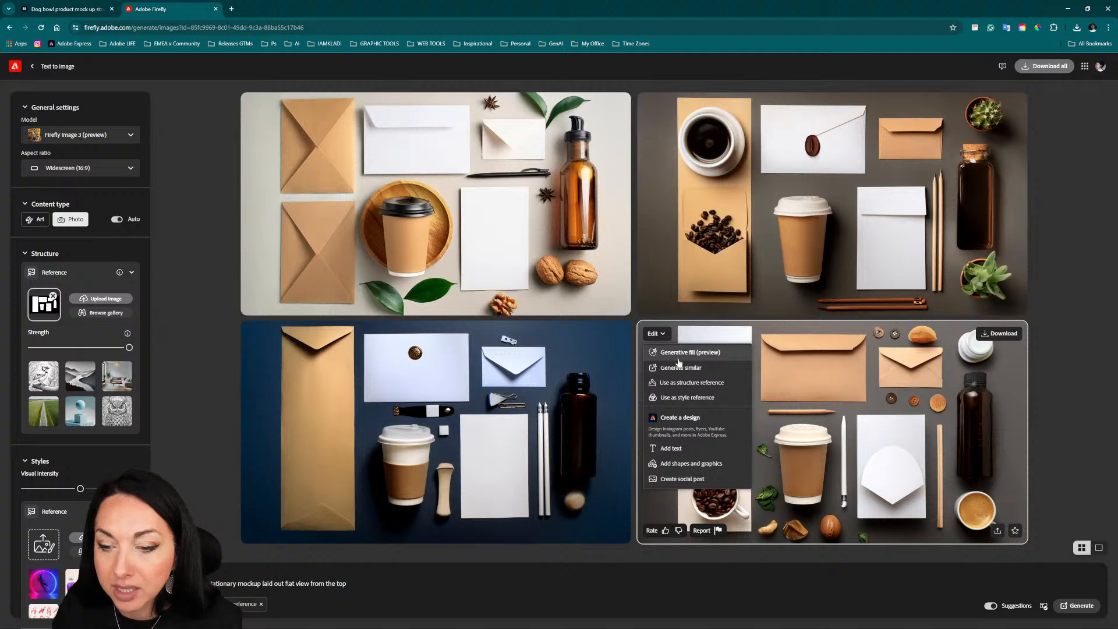
click(722, 365)
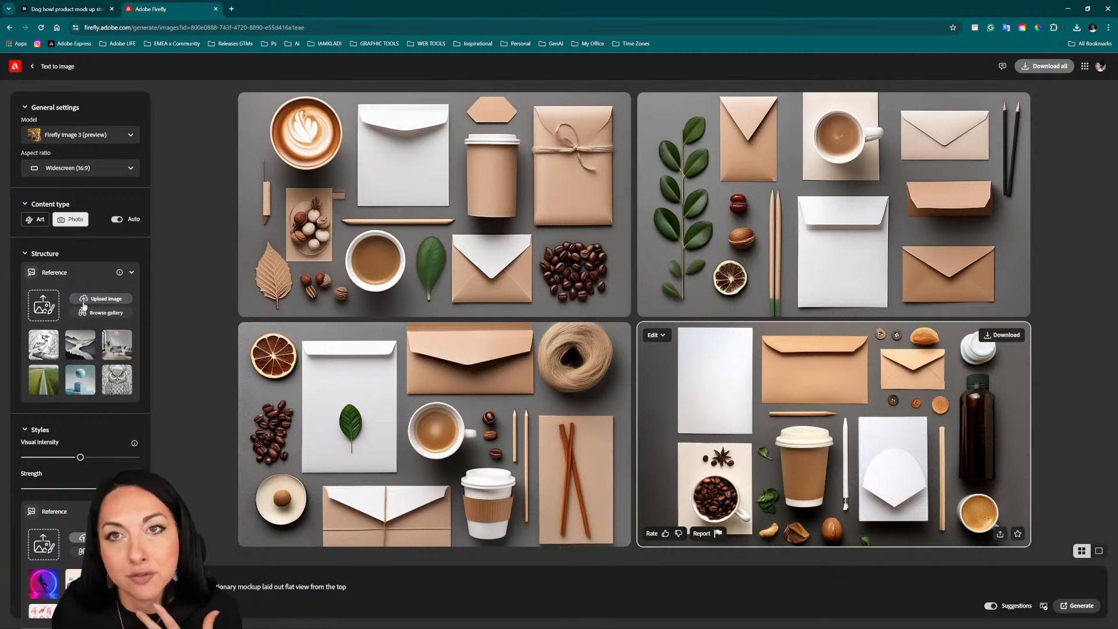
Step: Upload structureArtboard 2.png as the structure reference and regenerate the mockups
click(49, 307)
click(458, 142)
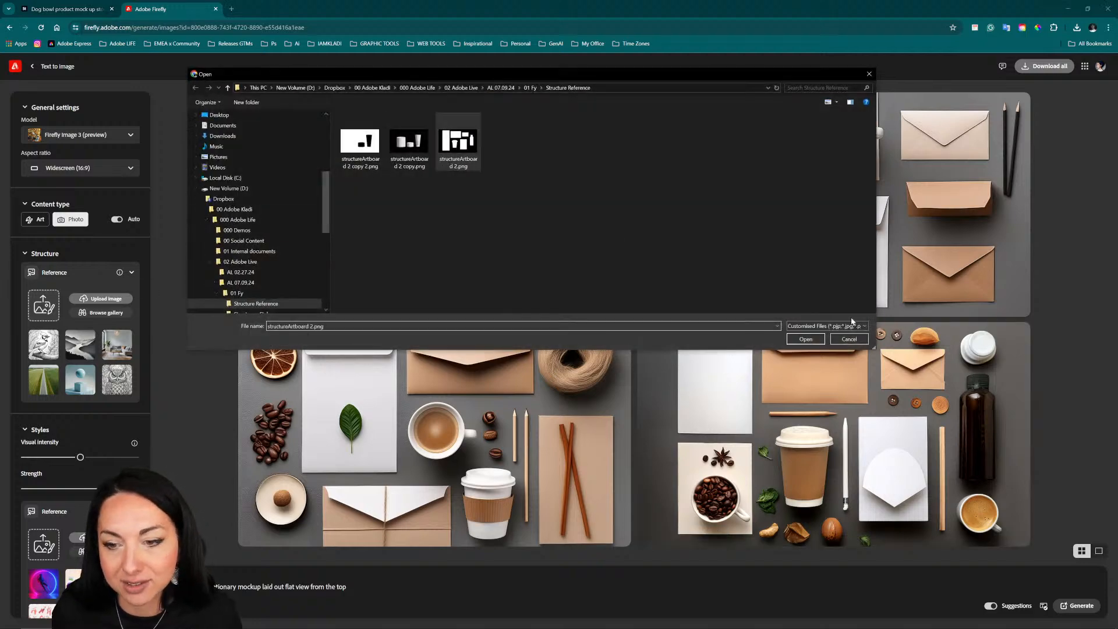
click(806, 339)
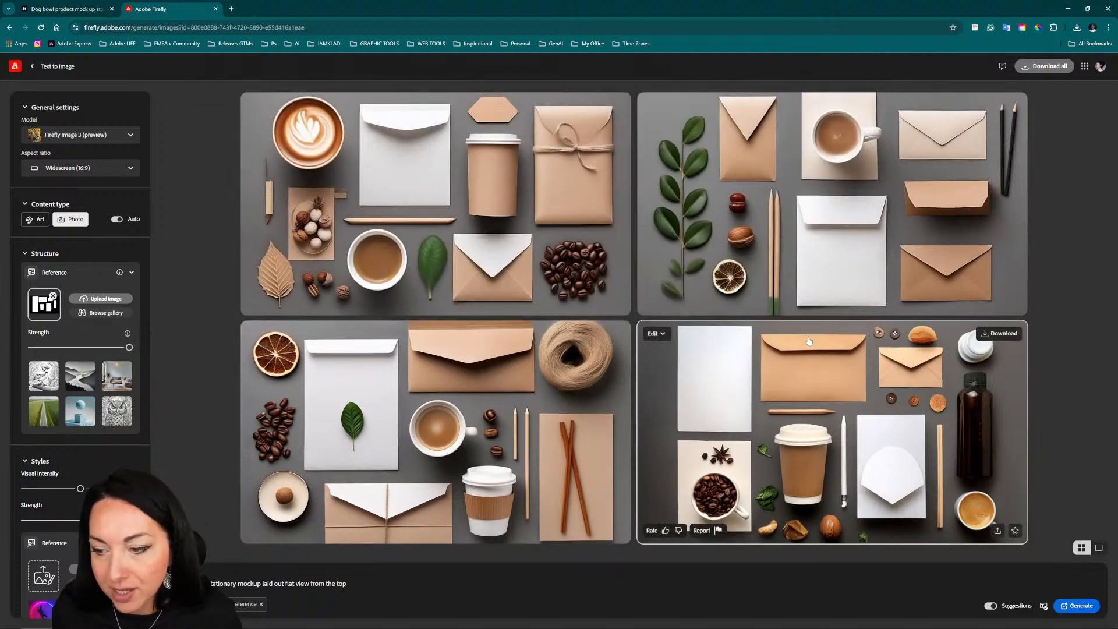
click(1081, 606)
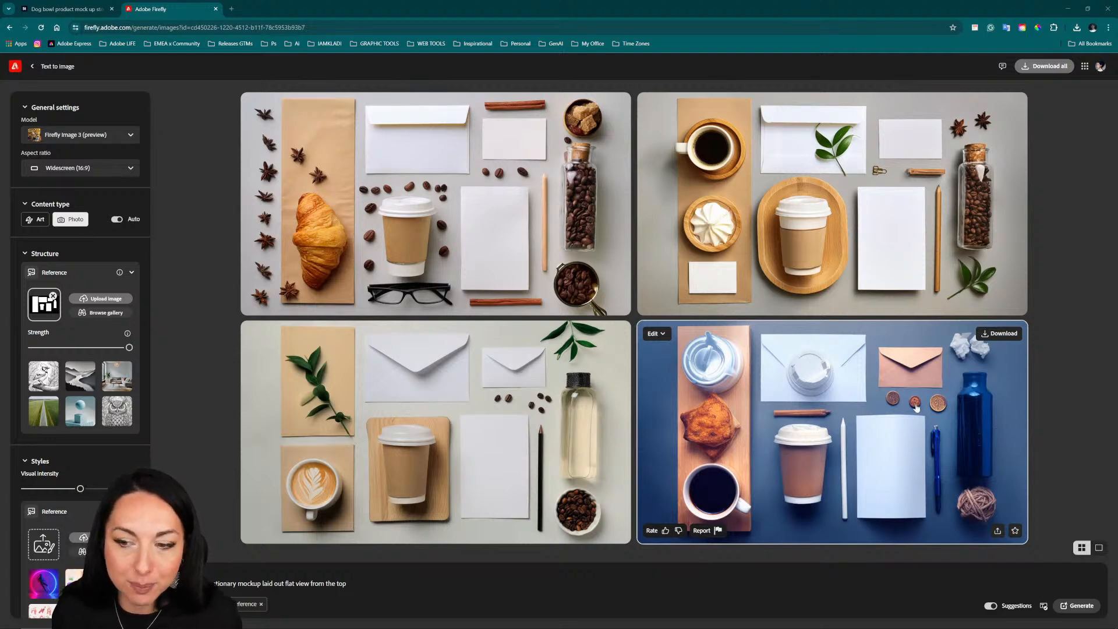
Step: Download the mockup with the takeaway cup on an oval wooden tray as a JPG into the AL 07.09.24 folder, and dismiss the follow-up dialog
click(664, 108)
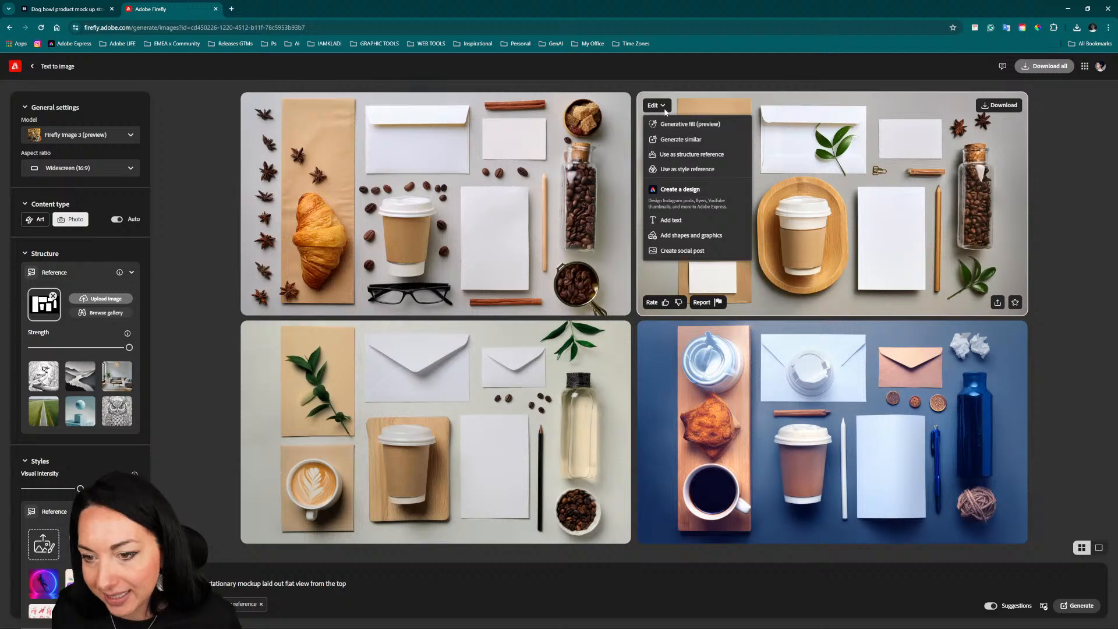
click(996, 105)
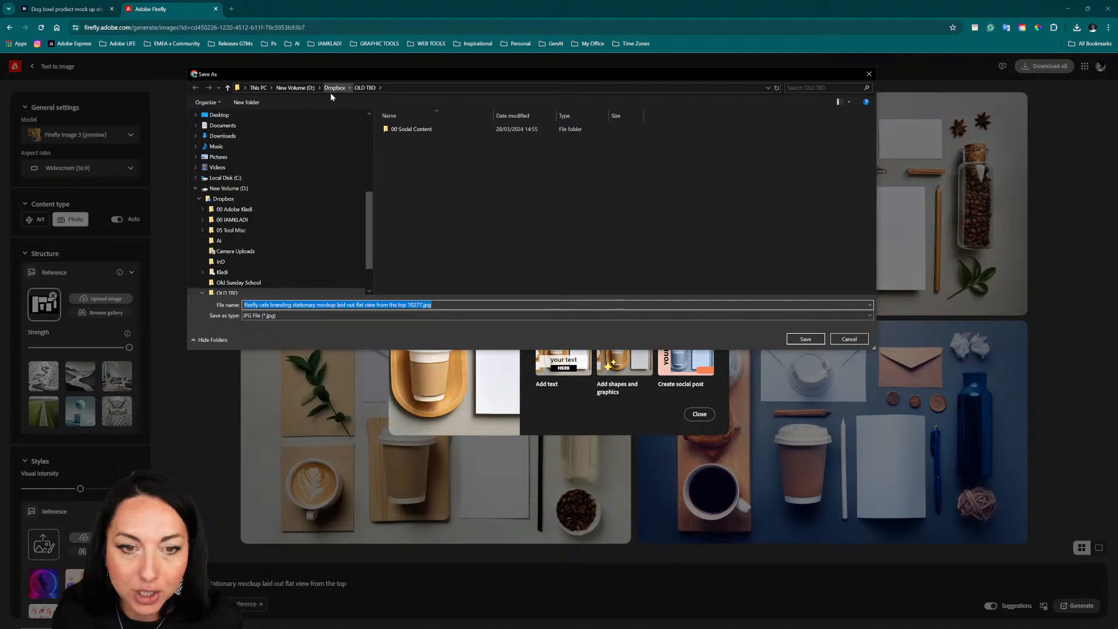
click(291, 209)
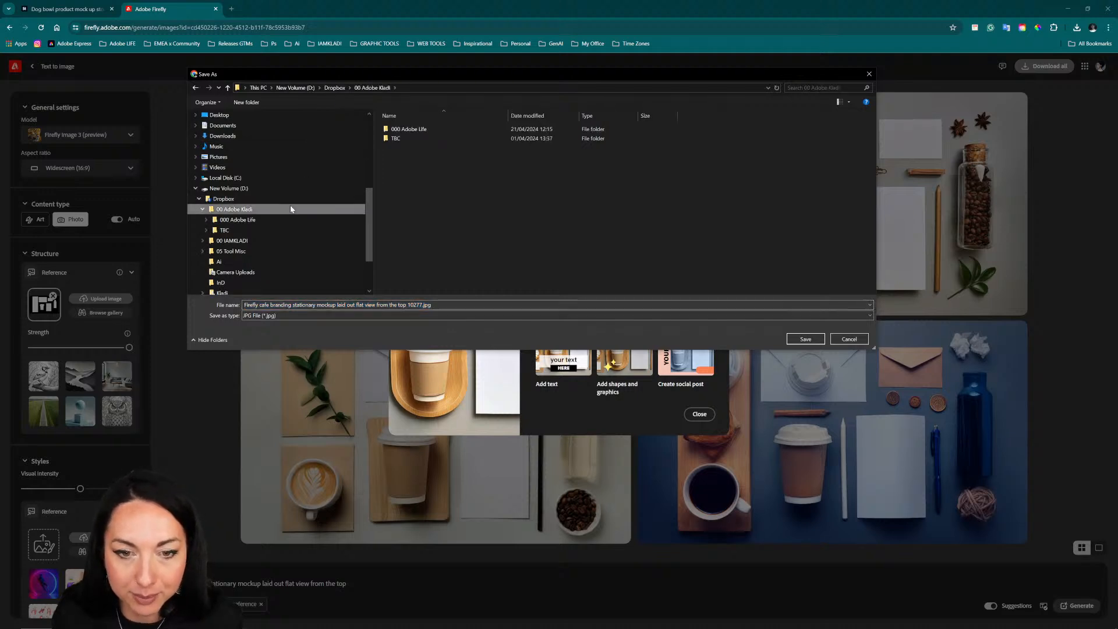
double_click(401, 129)
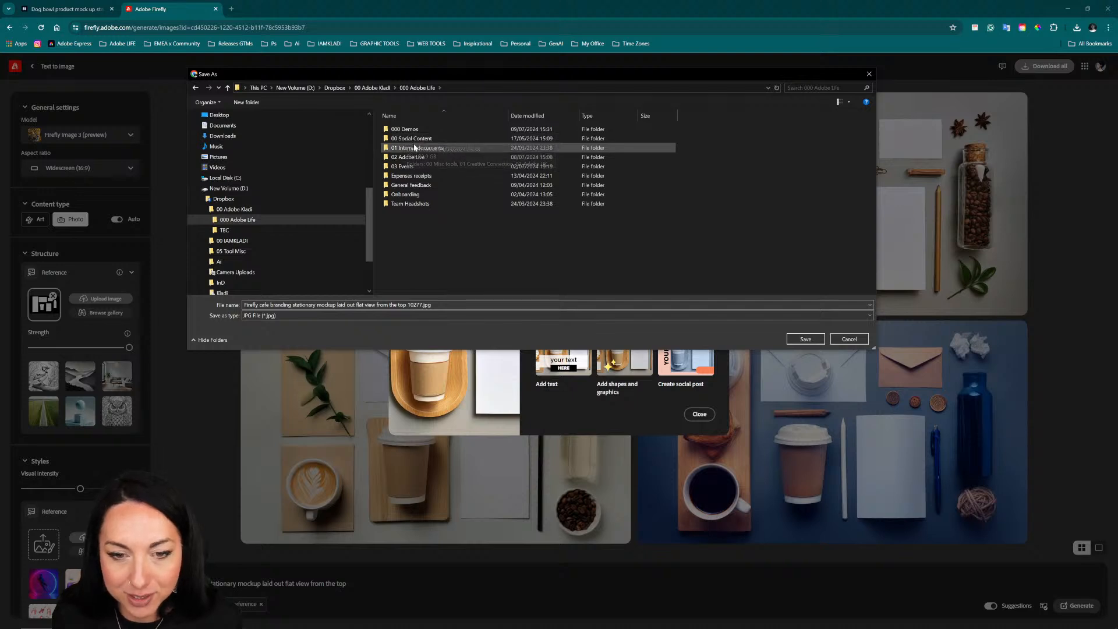
double_click(408, 157)
double_click(404, 139)
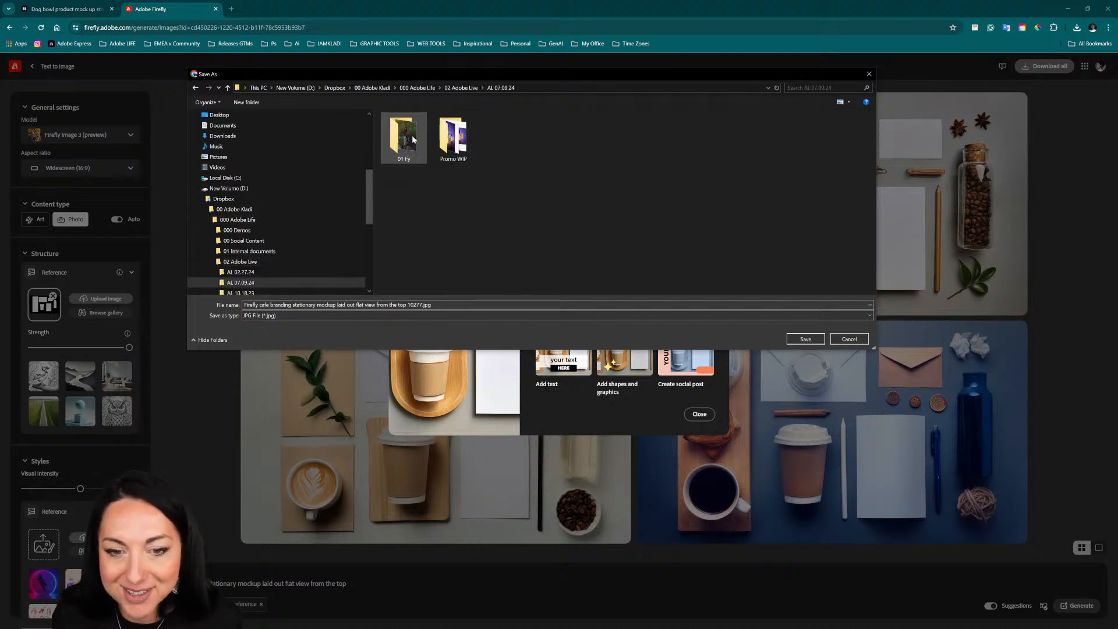
click(805, 338)
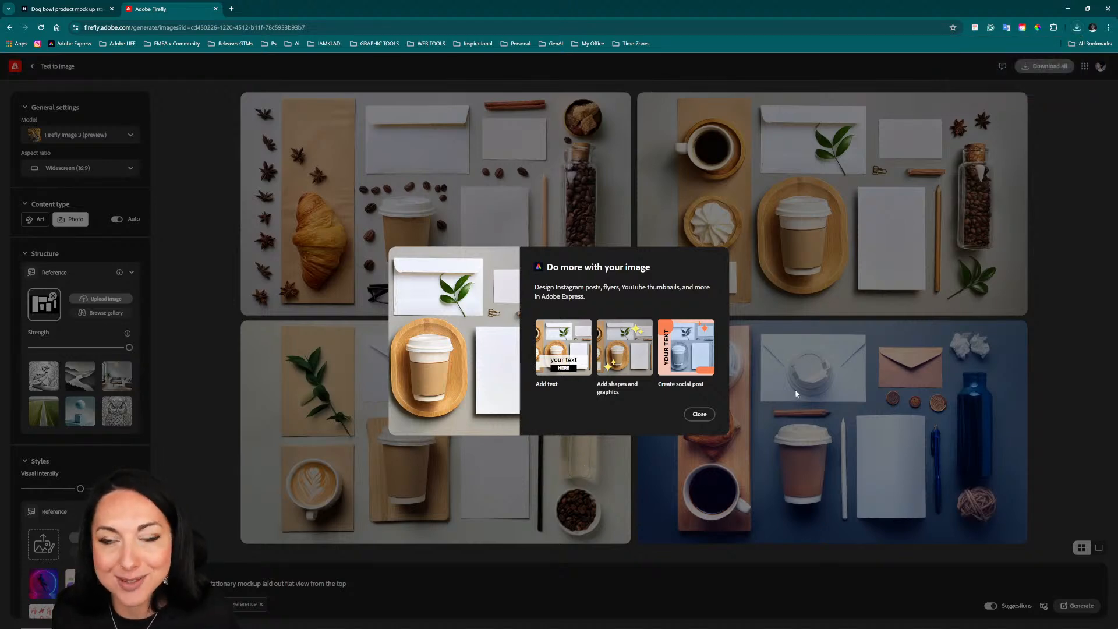
click(701, 414)
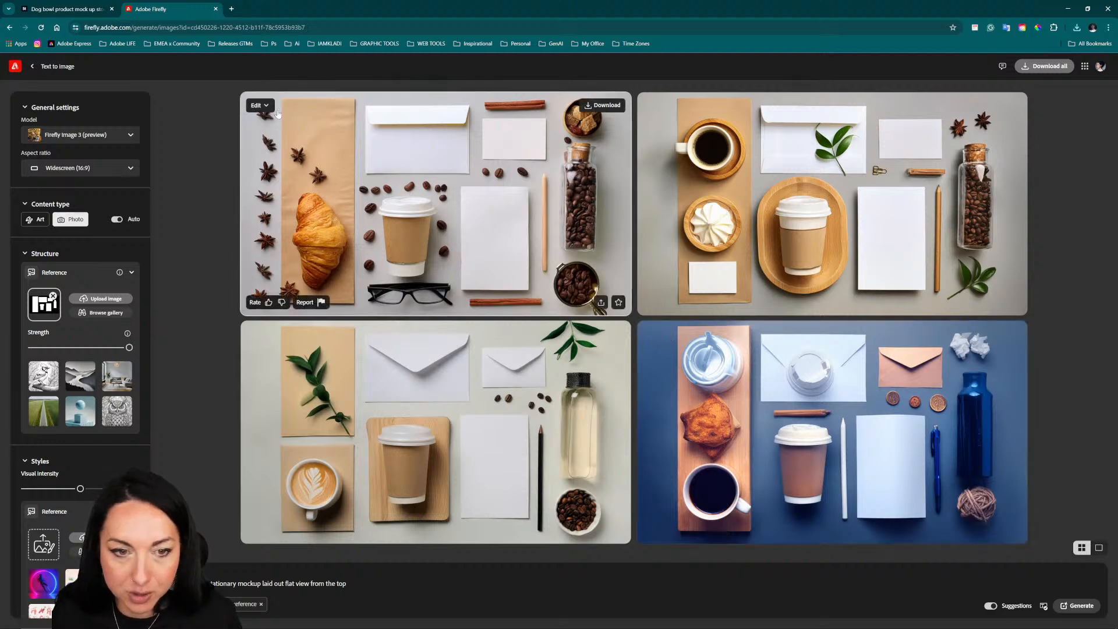
Step: Open the croissant mockup in Generative fill, mask the two star anise above the croissant, and generate a fill without a prompt
click(268, 106)
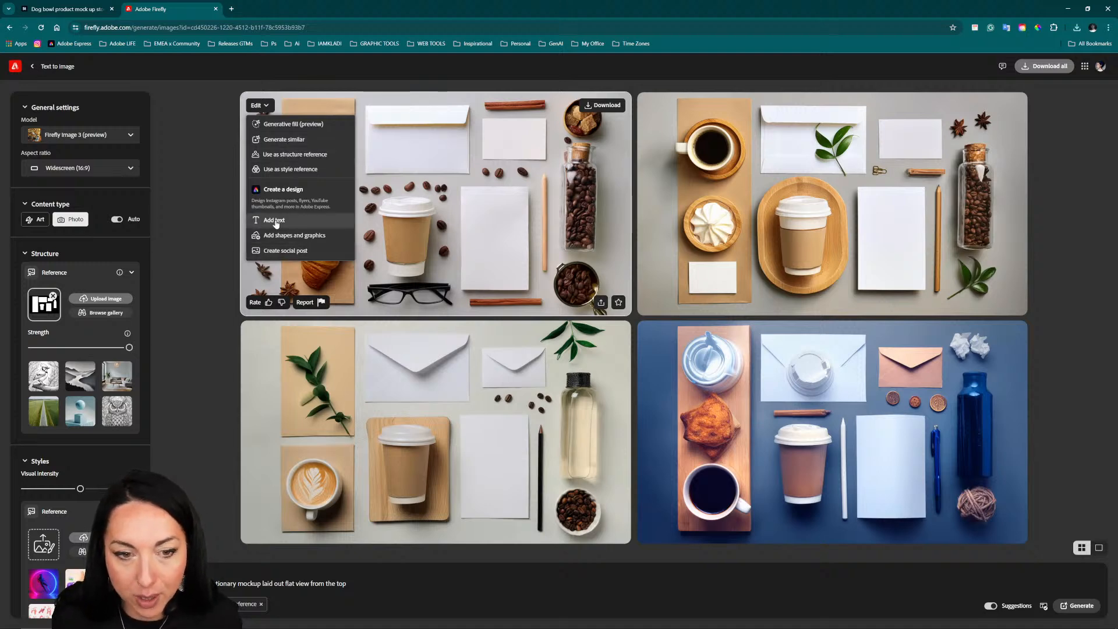
click(295, 125)
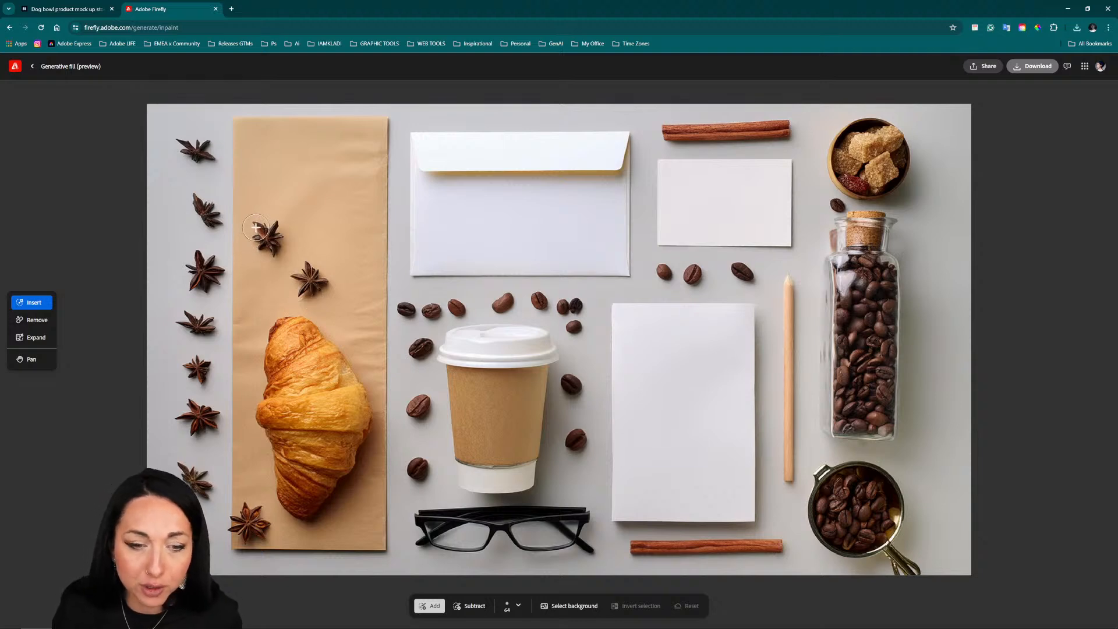
mouse_move(256, 227)
mouse_down()
mouse_move(268, 245)
mouse_move(254, 250)
mouse_move(274, 228)
mouse_move(308, 267)
mouse_move(300, 285)
mouse_move(317, 279)
mouse_move(309, 288)
mouse_up()
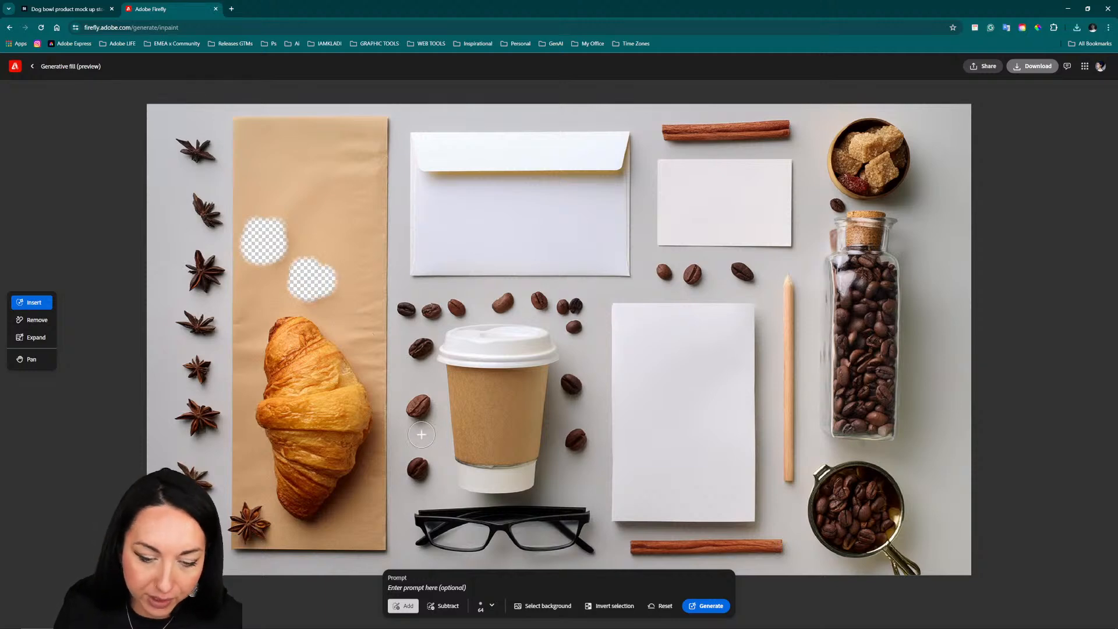
click(707, 605)
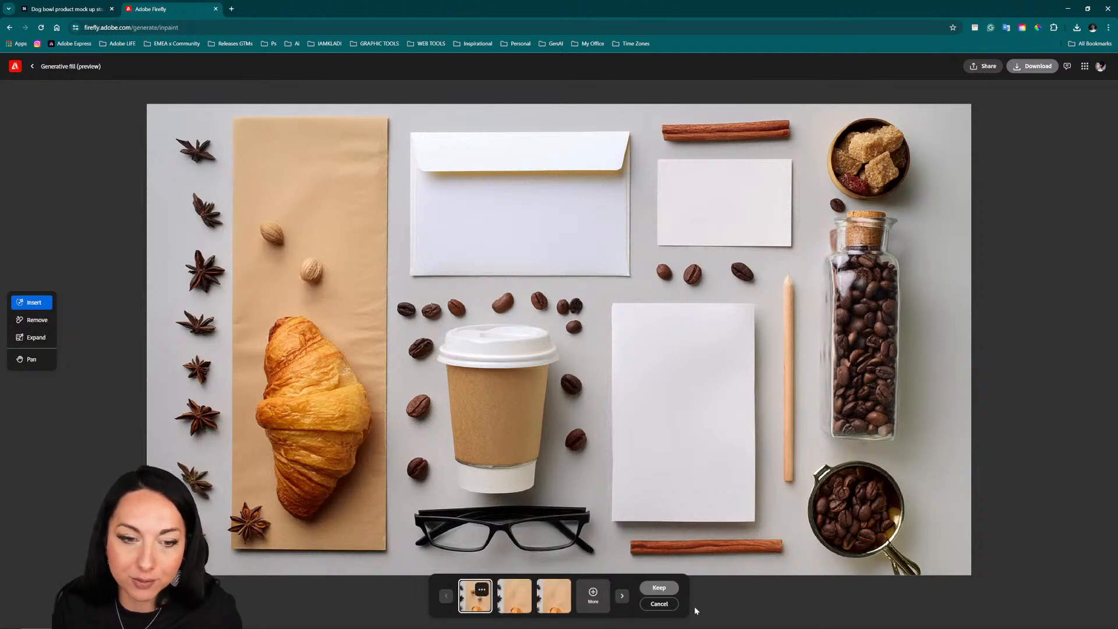
Step: Choose the third fill variation and download the image as Firefly 20240709171241.png into the AL 07.09.24 folder
click(518, 605)
click(557, 602)
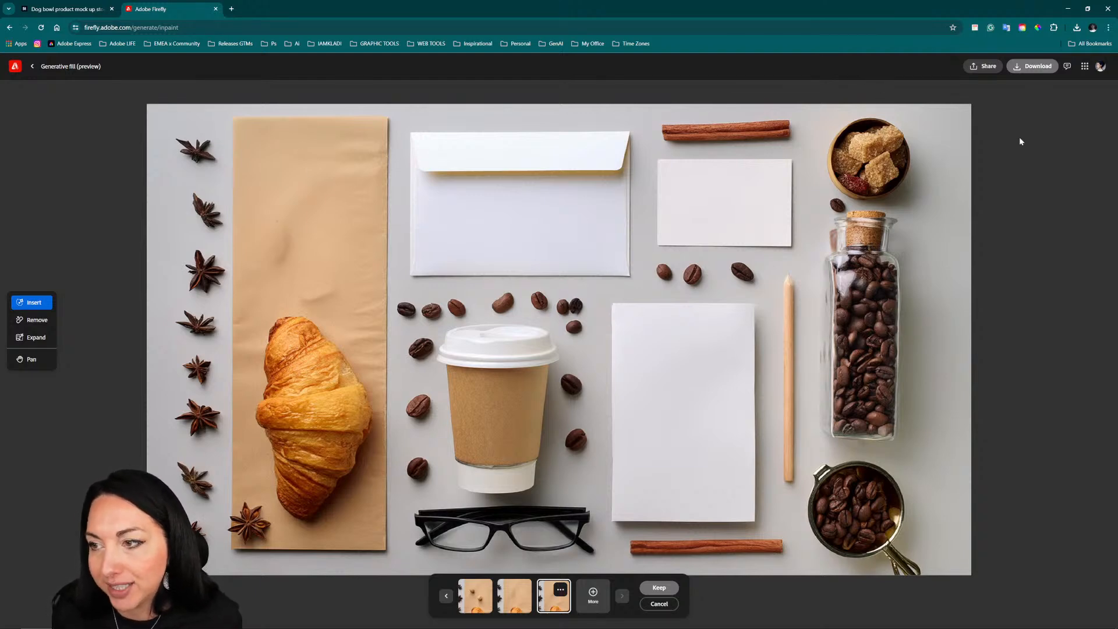
click(1022, 69)
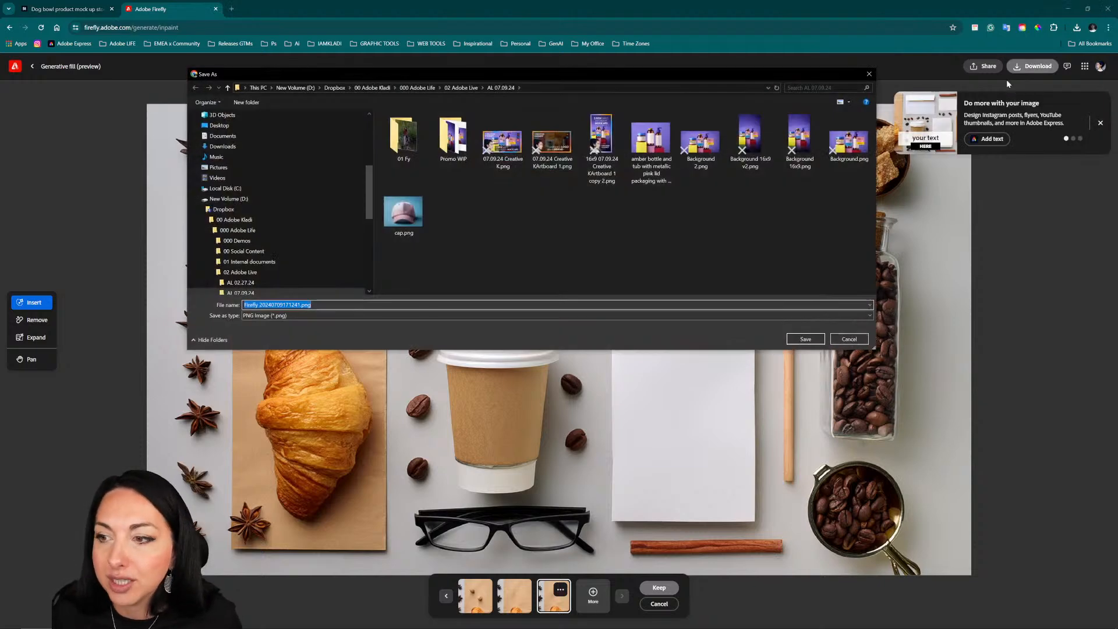
click(805, 339)
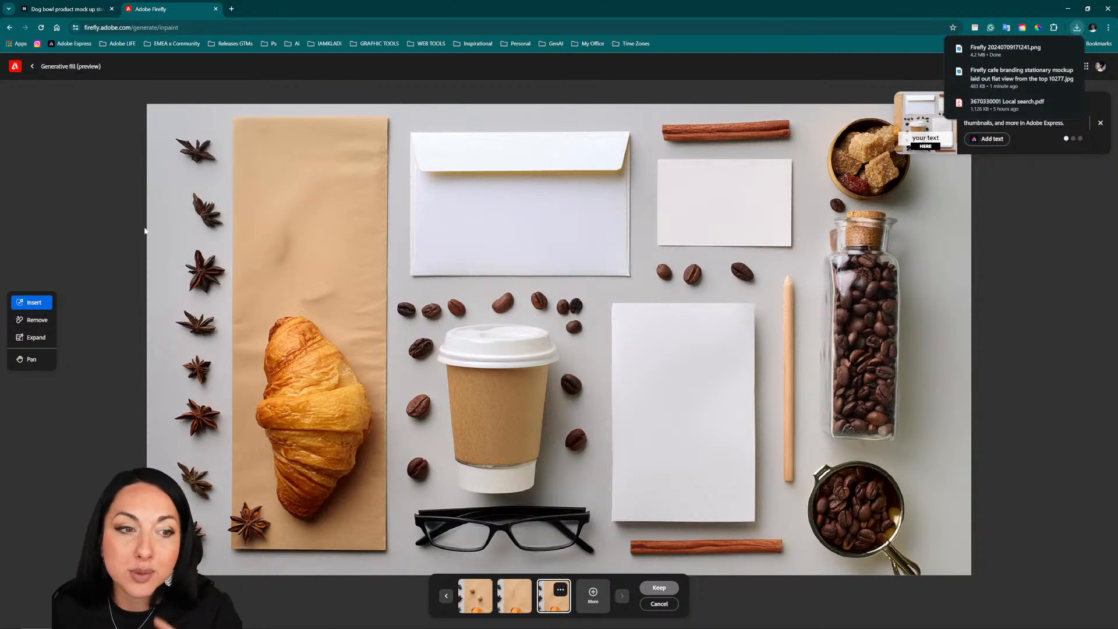
Step: Return to the Firefly home page and enter the prompt "beauty products packaging green bottle with gold lid with white label for mock up"
click(16, 68)
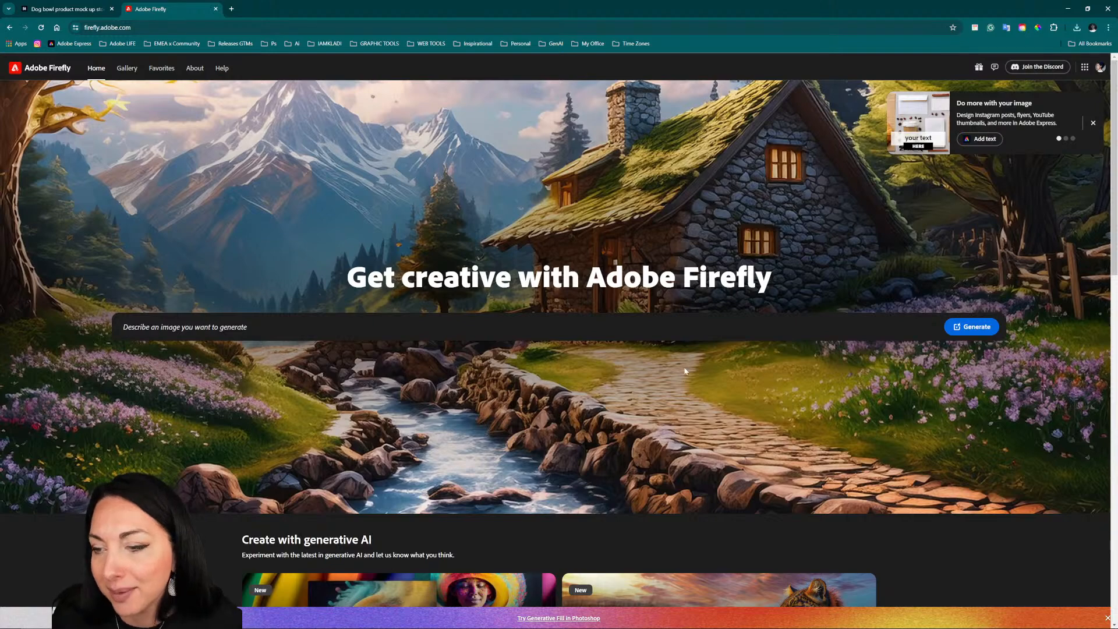
click(724, 327)
text(Beautiful cozy fantasy stone cottage in a spring forest aside a cobblestone path and a babbling brook. Stone wall. Mountains in the distance. Magical tone and feel, hyper realistic.)
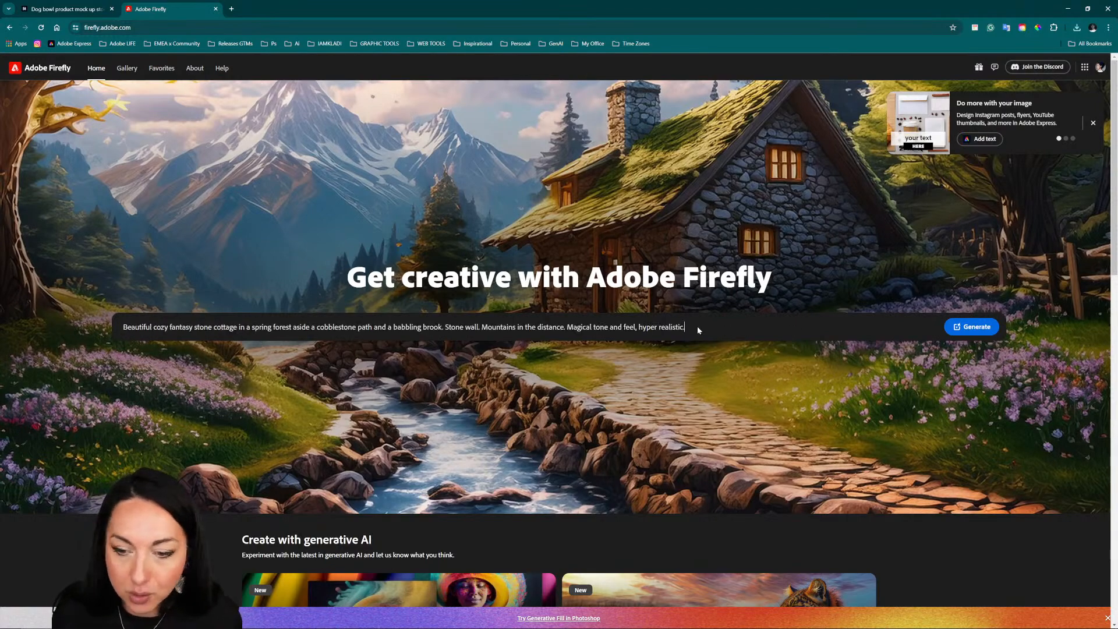
triple_click(697, 326)
key(BackSpace)
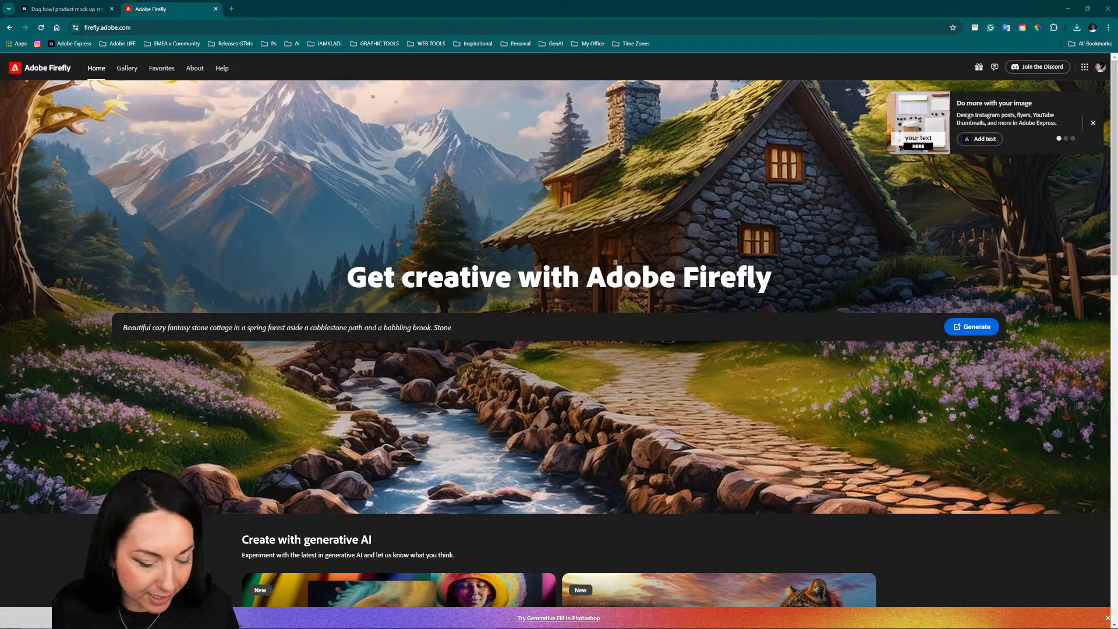
double_click(487, 326)
key(ctrl+a)
text(beauty products packaging green bottle with gold lid with white label for mock up)
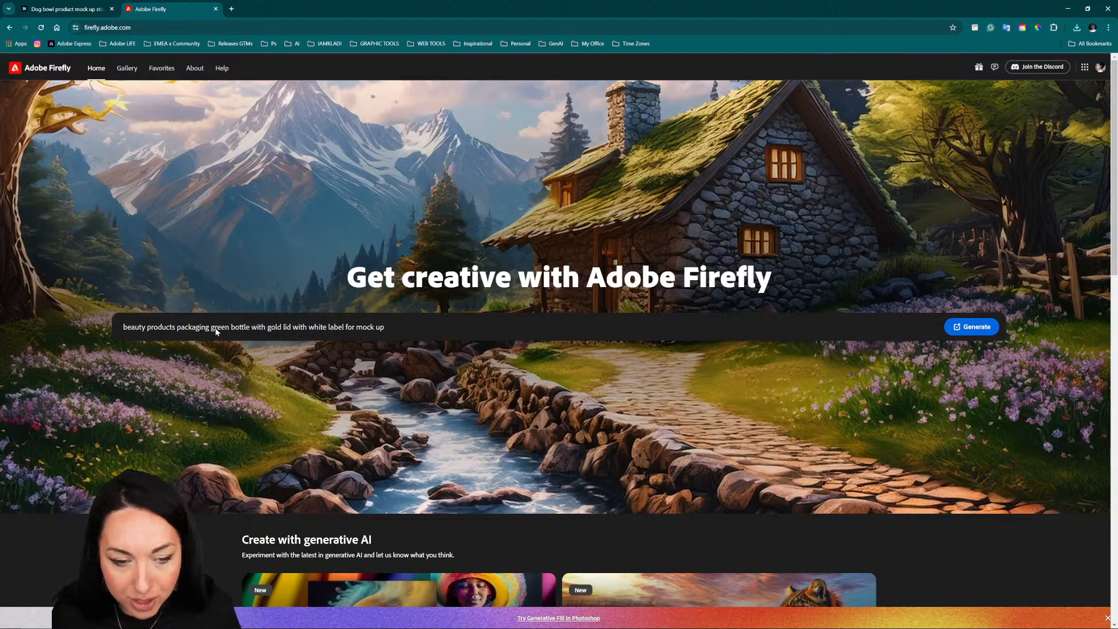
Step: Shorten the prompt to "beauty products packaging mock up" by removing the bottle, lid and label description
drag(211, 327, 407, 331)
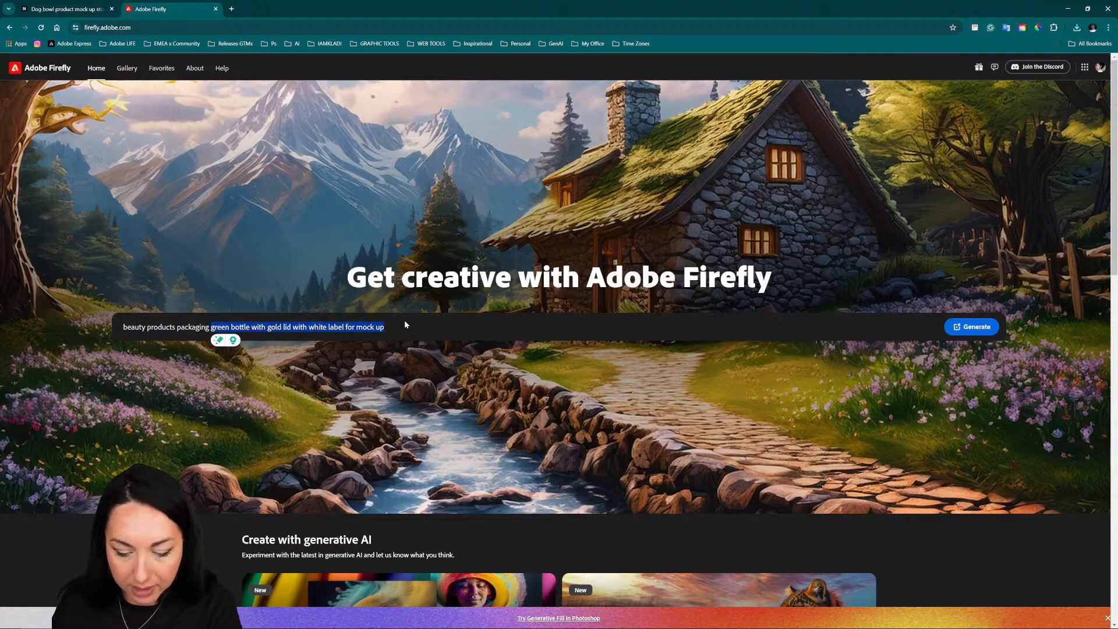
right_click(348, 327)
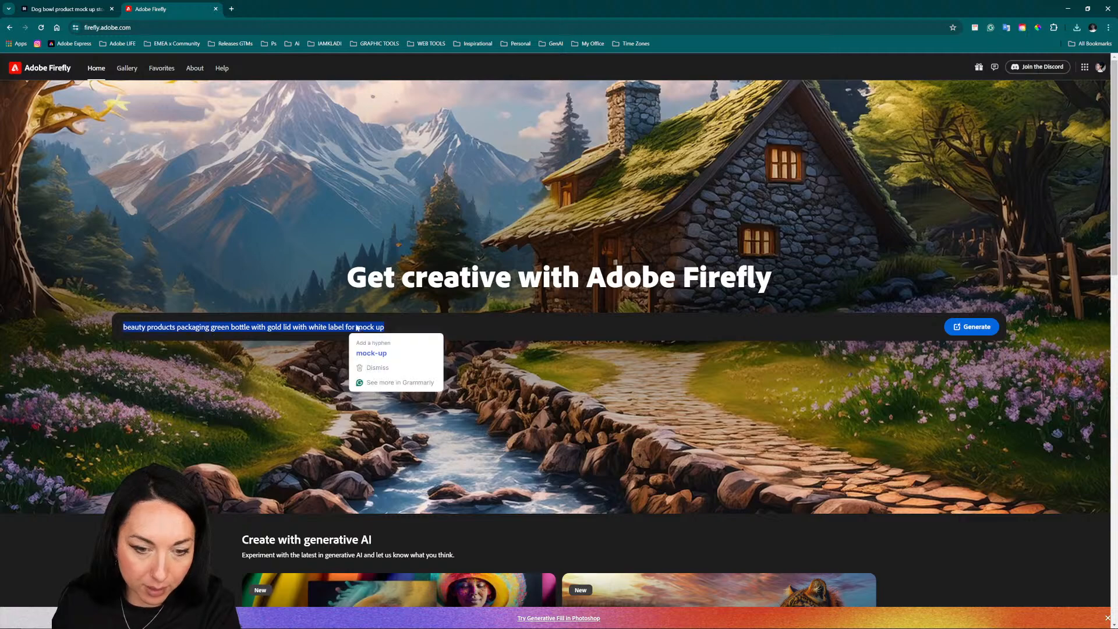
drag(356, 328, 214, 329)
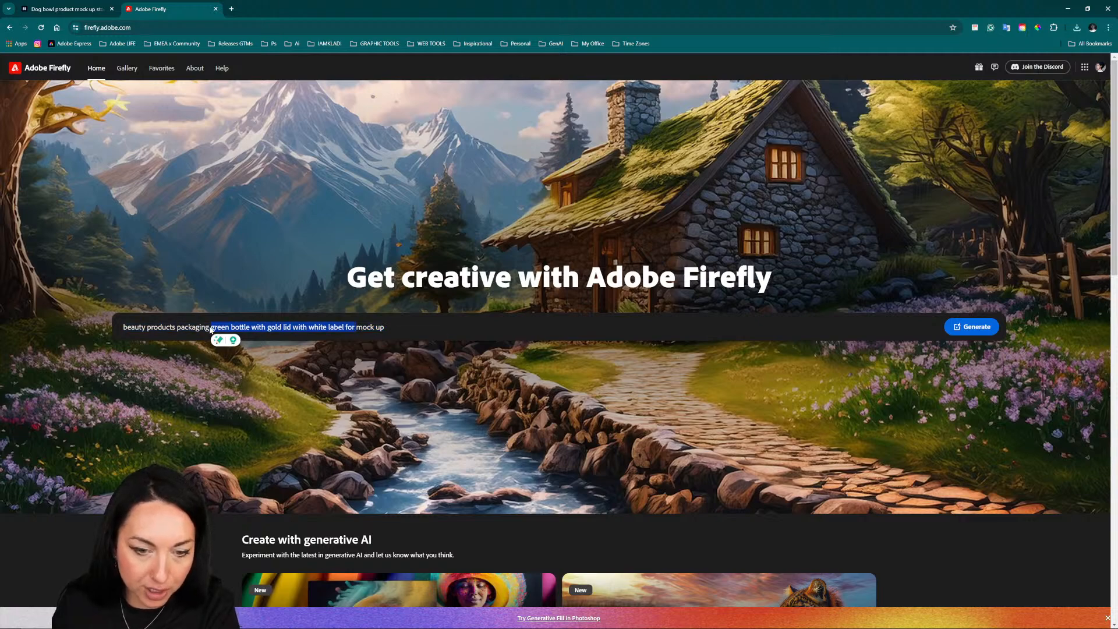
key(BackSpace)
Step: Extend the prompt with "view from the front" and generate the beauty packaging images
triple_click(388, 321)
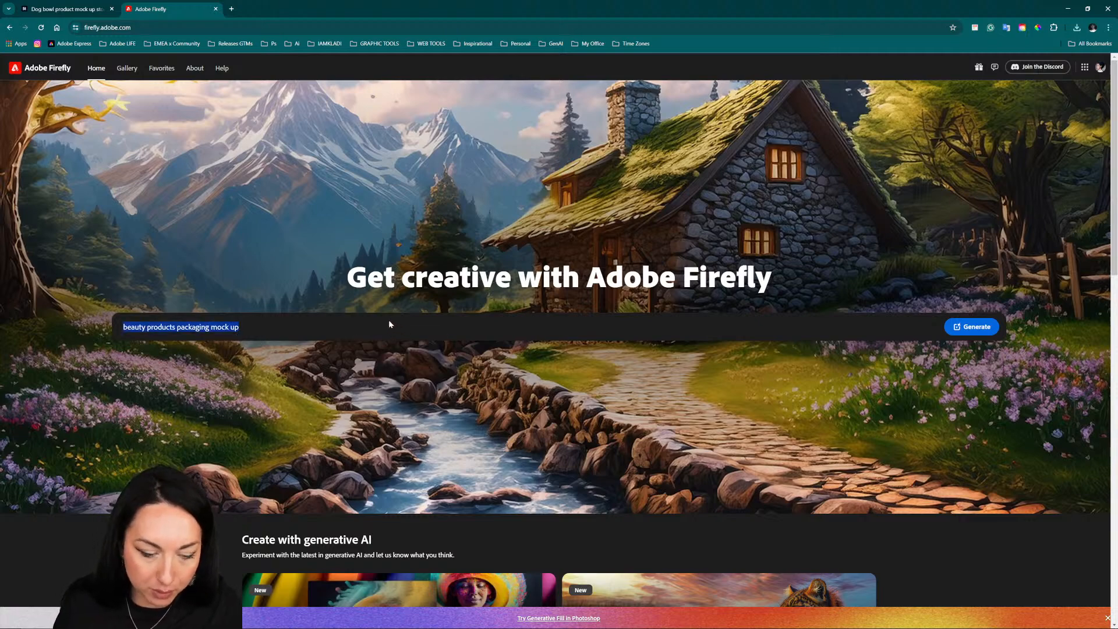
key(BackSpace)
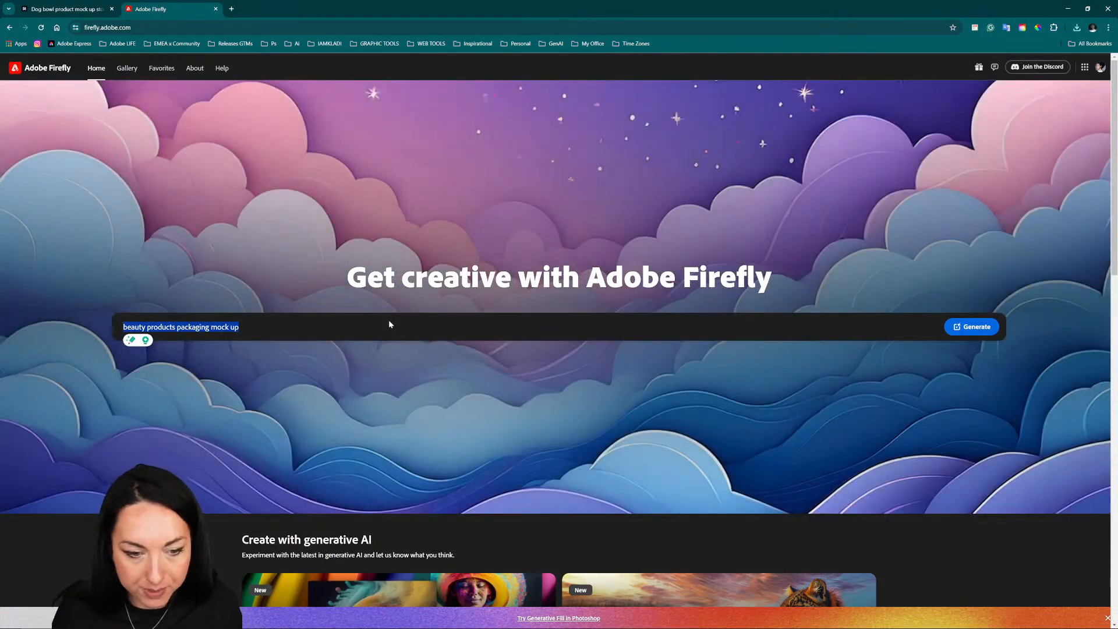
click(389, 322)
text(v)
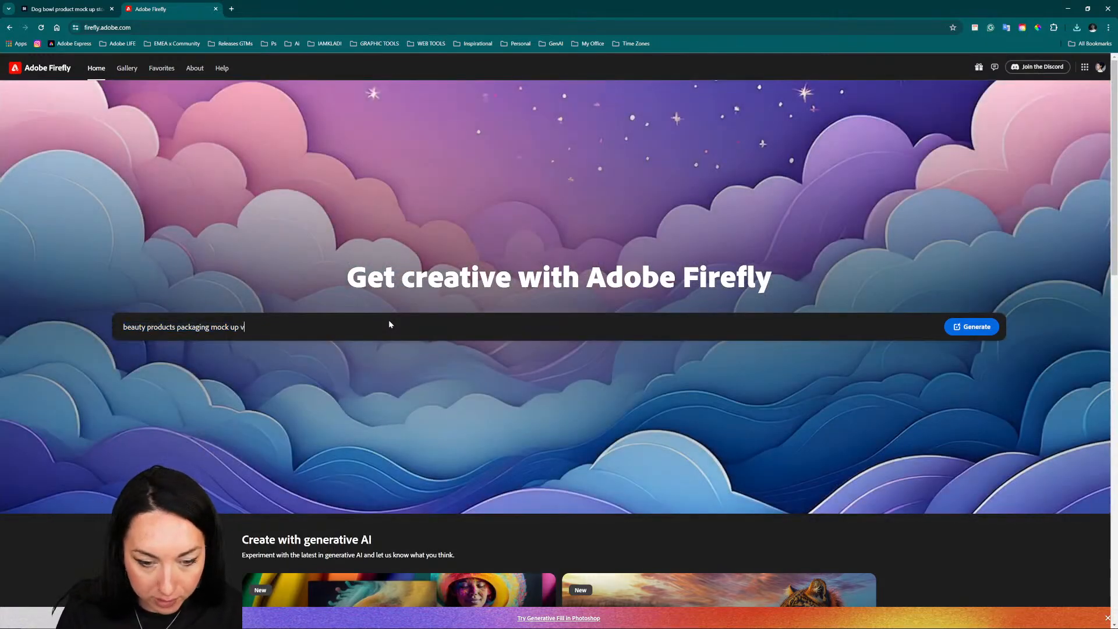
text(iew from the f)
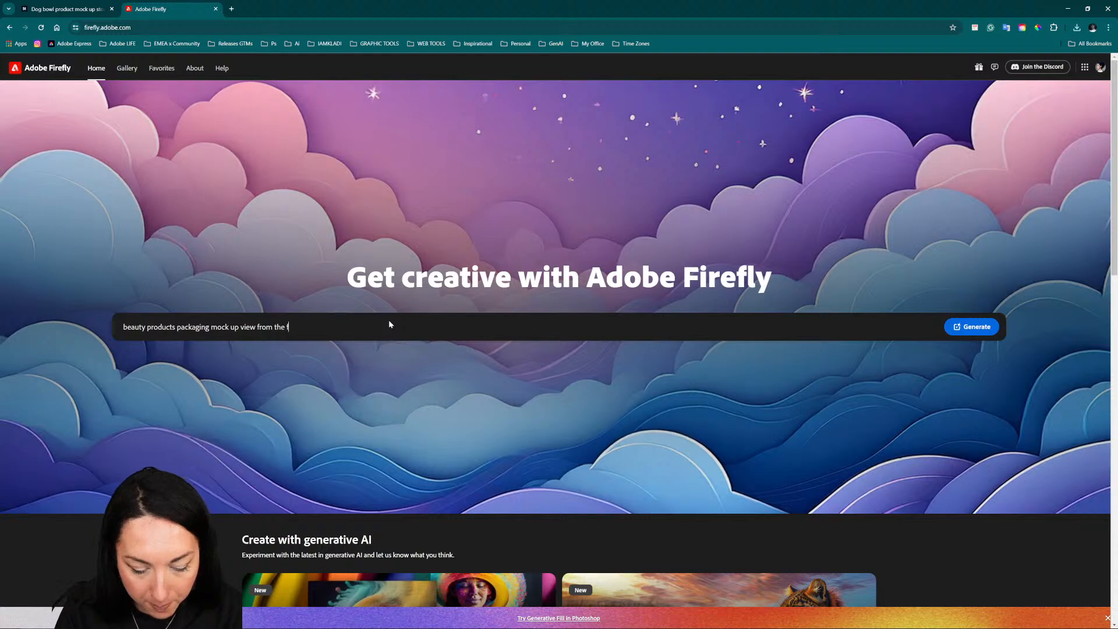
text(o)
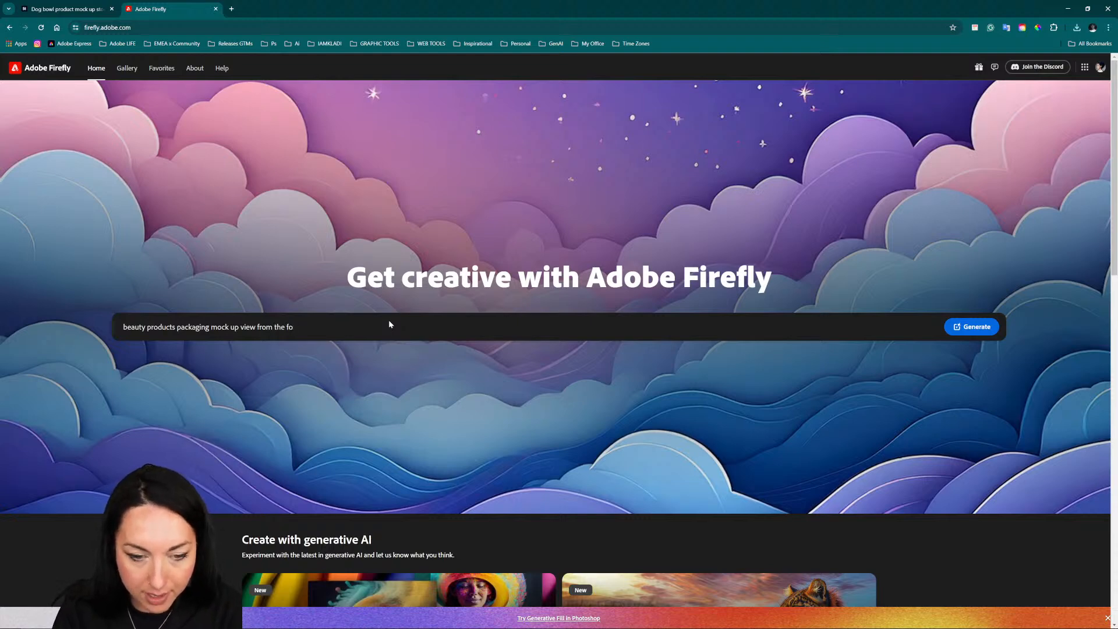
key(BackSpace)
text(ront)
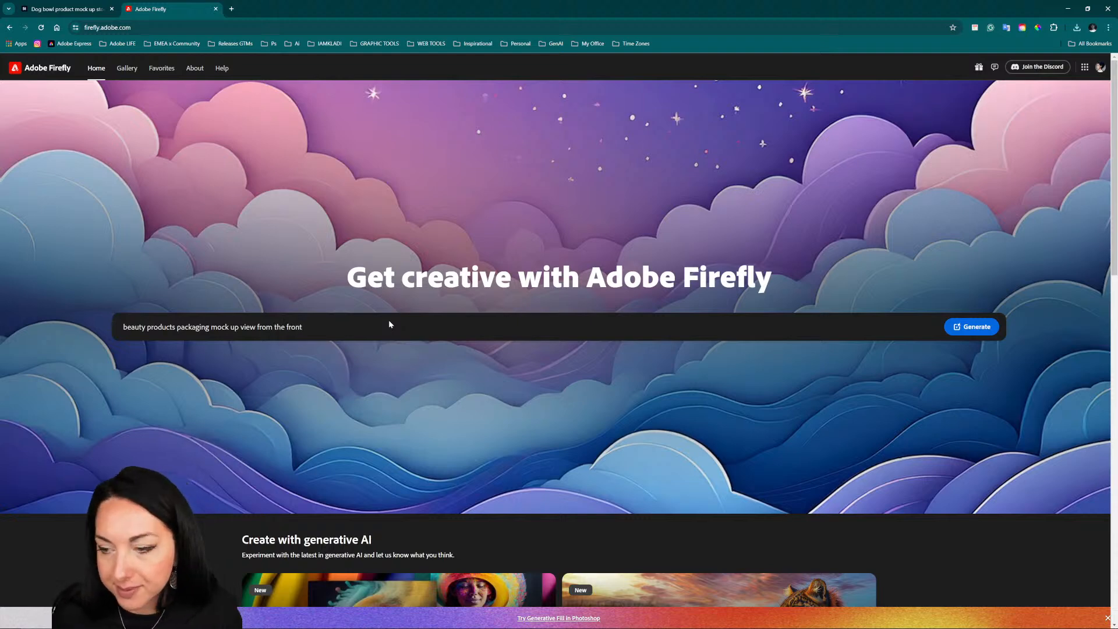
click(953, 323)
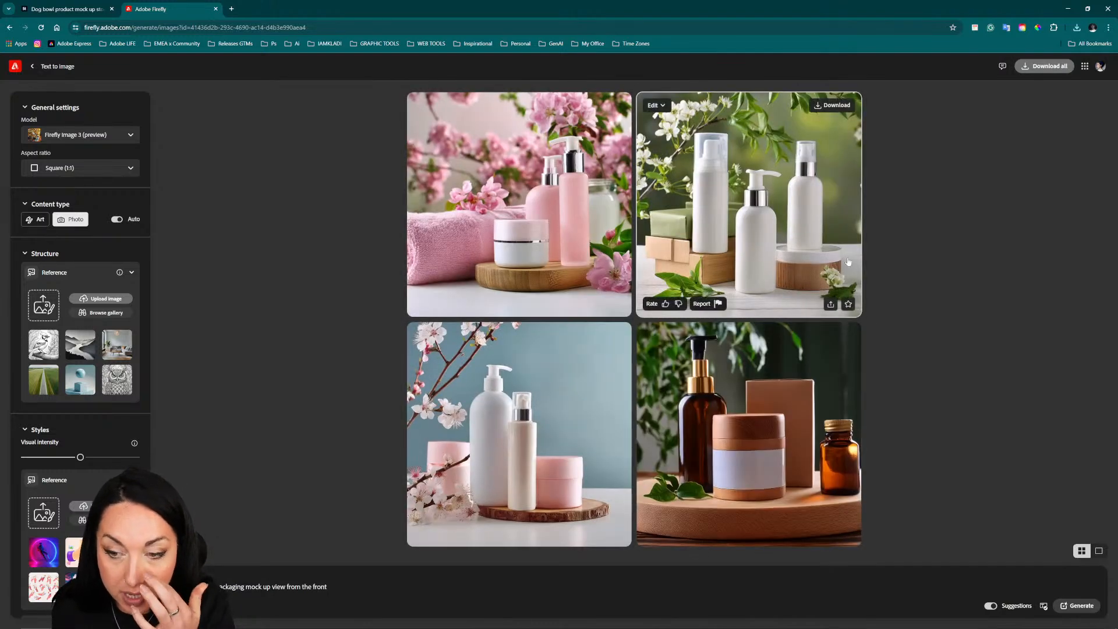
Step: Upload structureArtboard 2 copy.png as the structure reference and raise its strength to the maximum
click(56, 315)
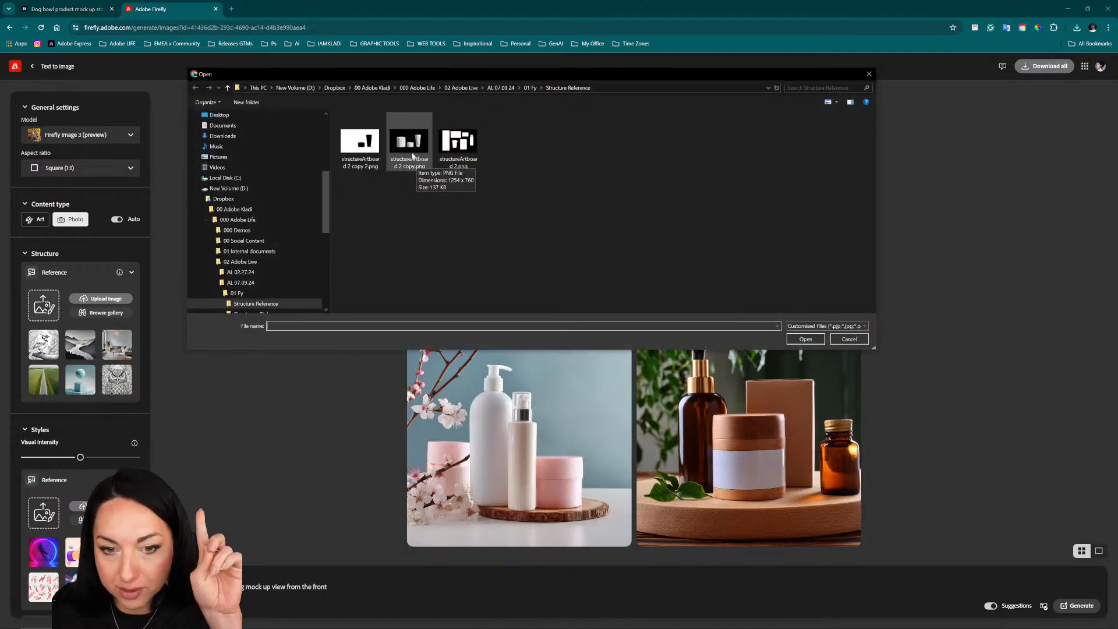
click(412, 152)
click(802, 343)
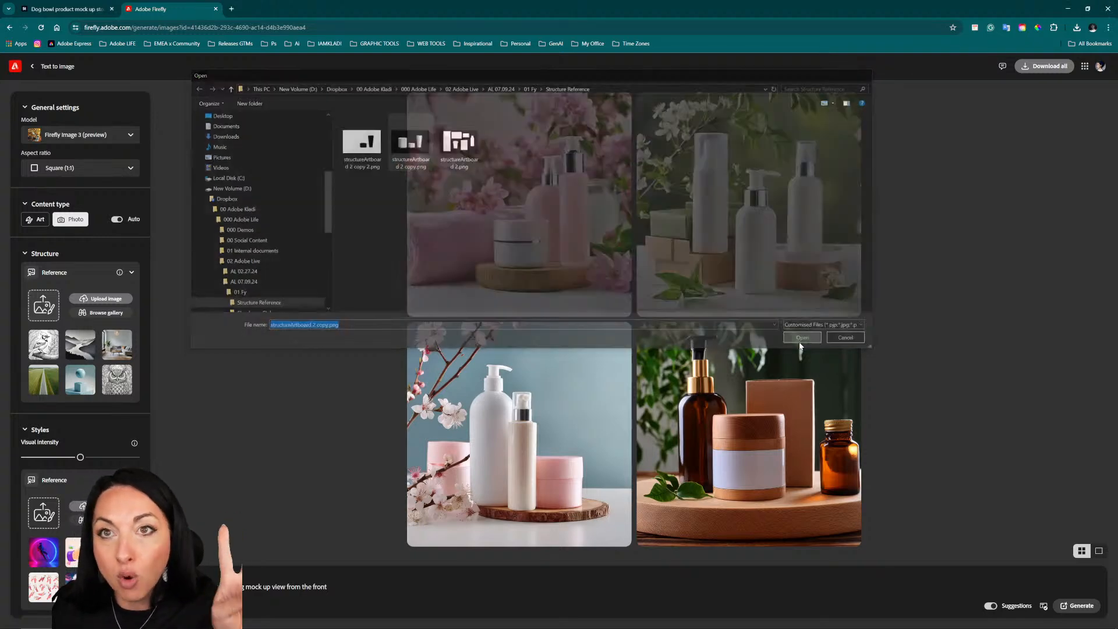
click(625, 372)
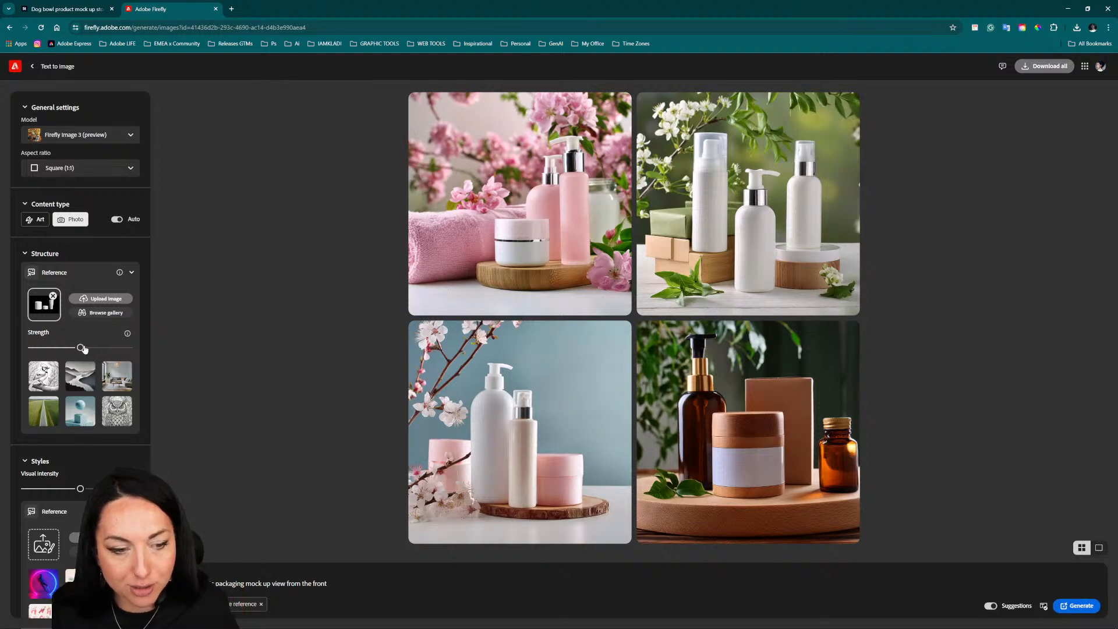
drag(89, 346, 206, 339)
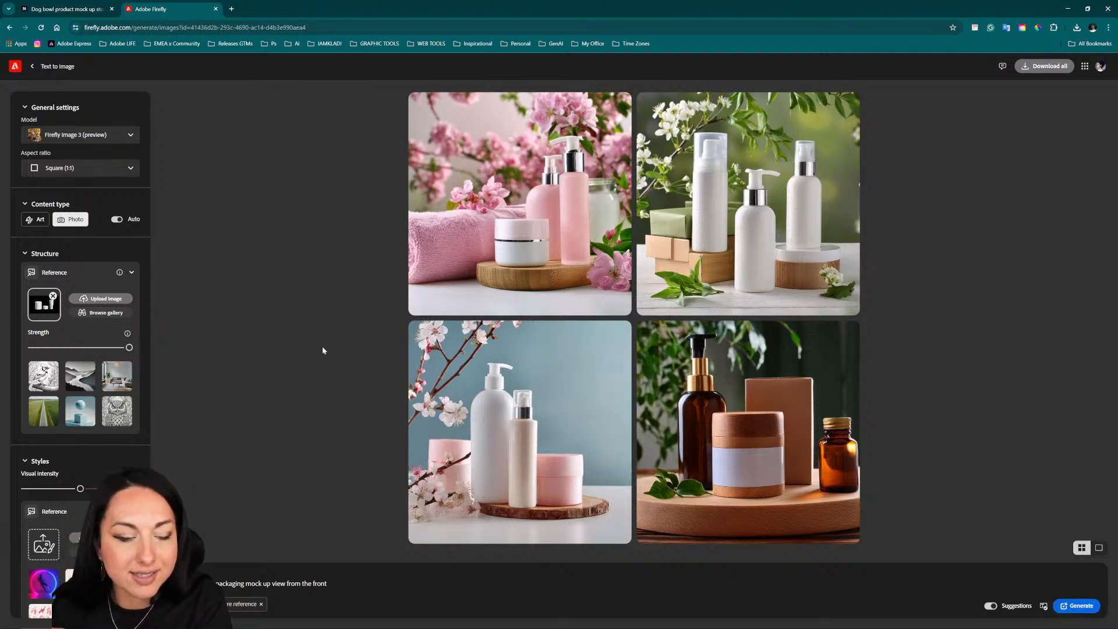
Step: Upload the "amber bottle and tub with metallic pink lid packaging" image from the AL 07.09.24 folder as the style reference
scroll(90, 464, down, 1)
scroll(90, 464, down, 2)
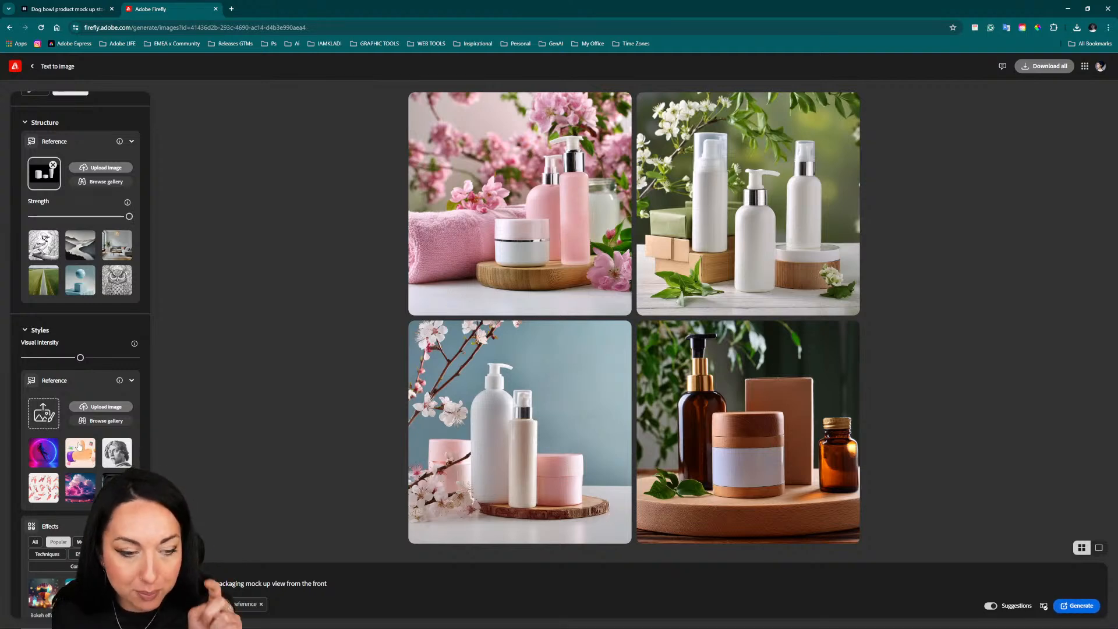
scroll(79, 446, down, 2)
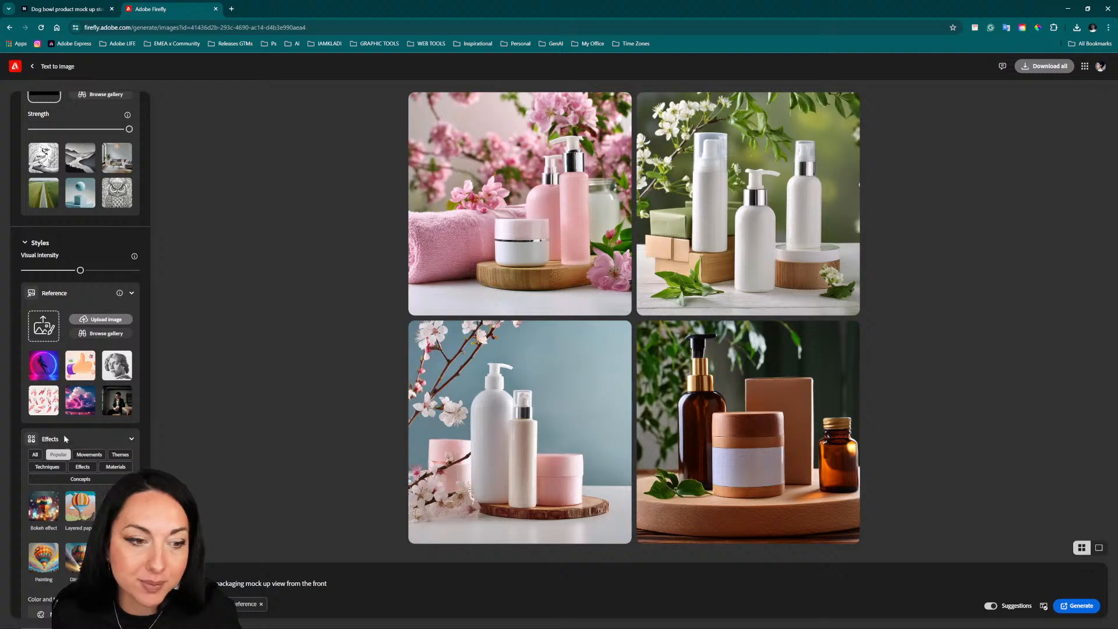
click(47, 339)
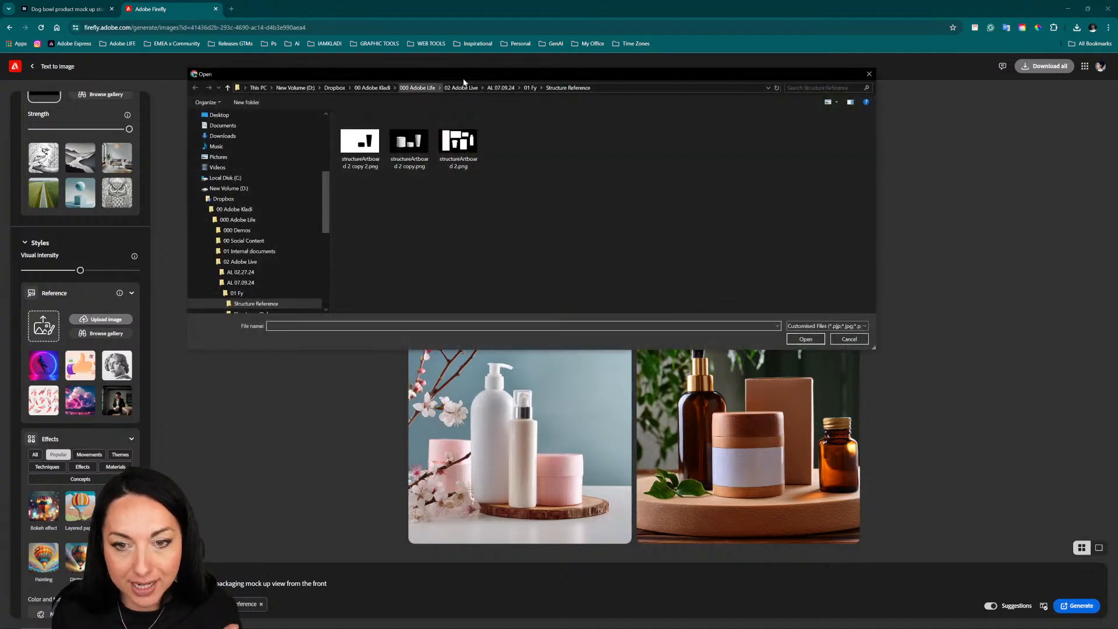
click(528, 88)
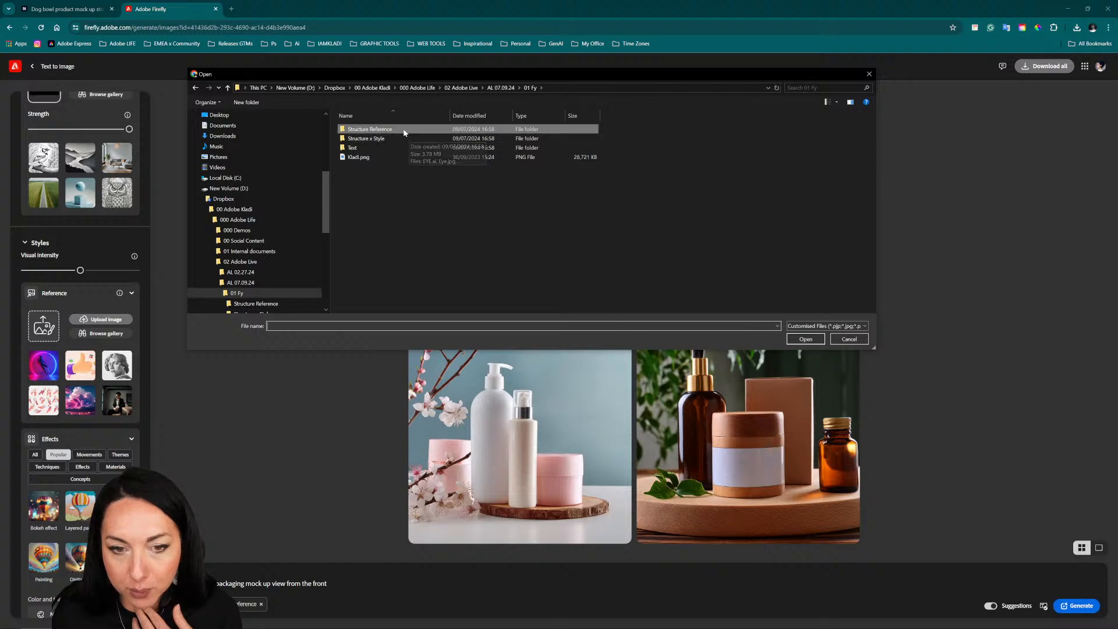
click(503, 88)
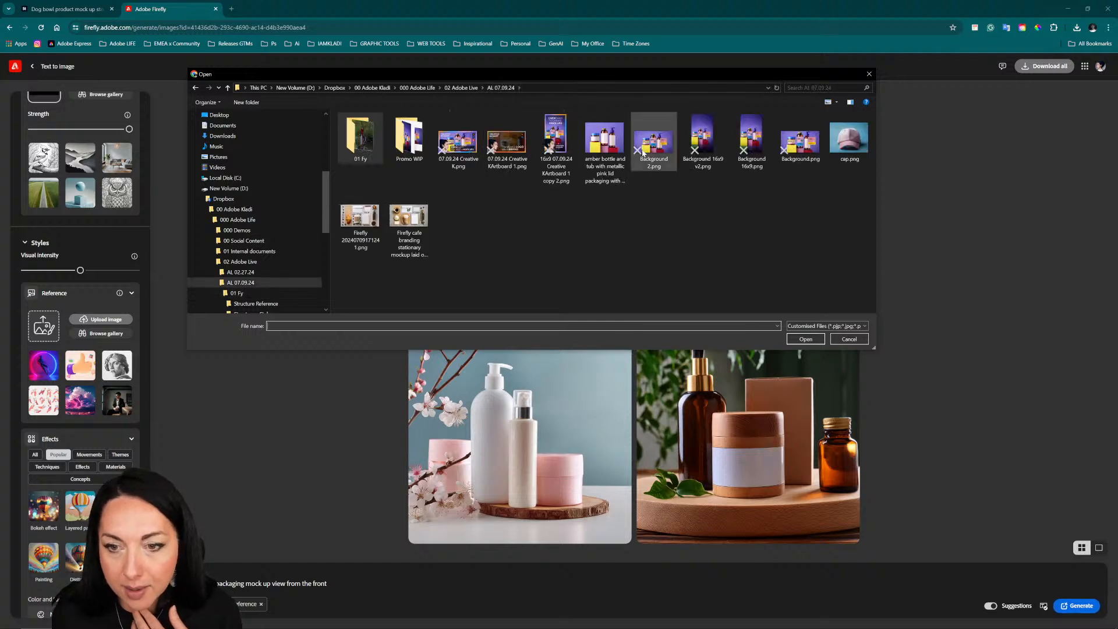
click(603, 140)
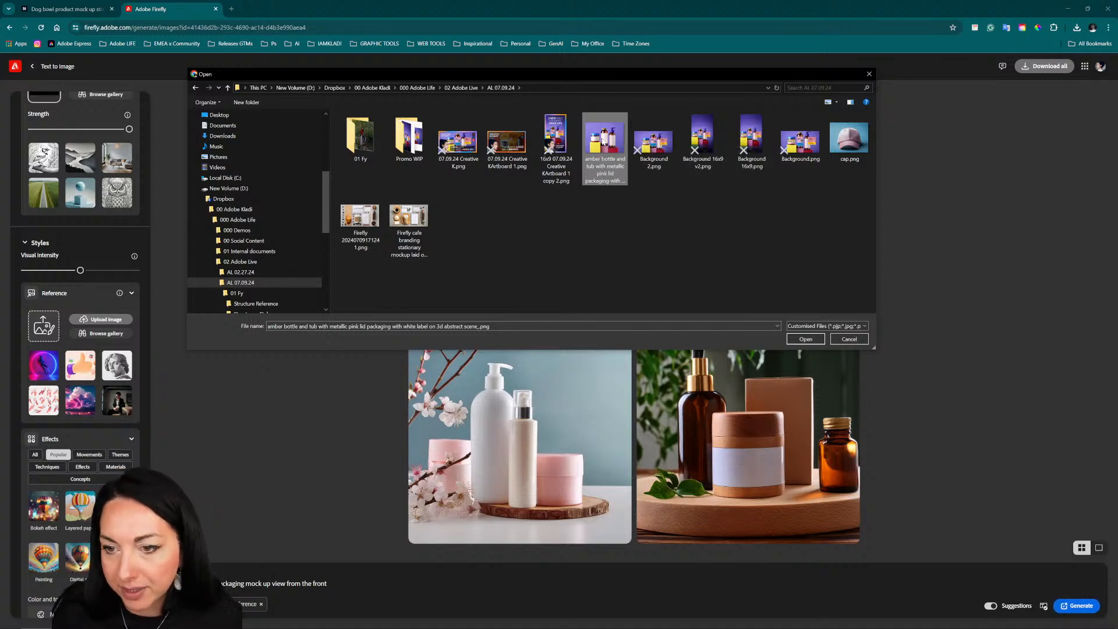
click(805, 338)
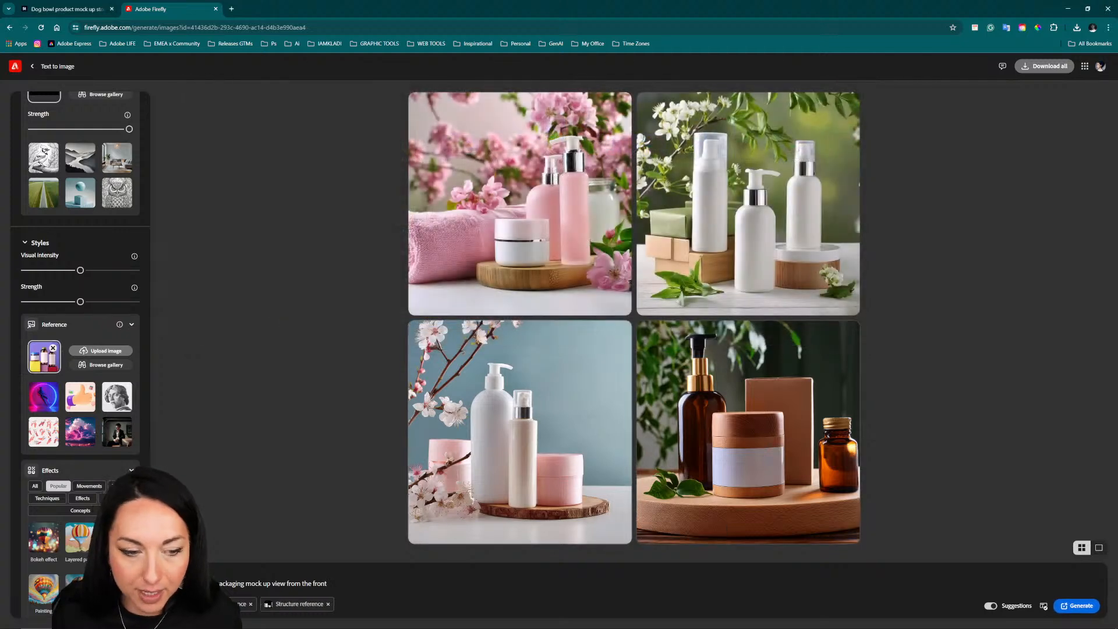
Step: Switch to Illustrator and examine the amber bottle packaging photo in Fluff Mock up.ai up close
click(311, 620)
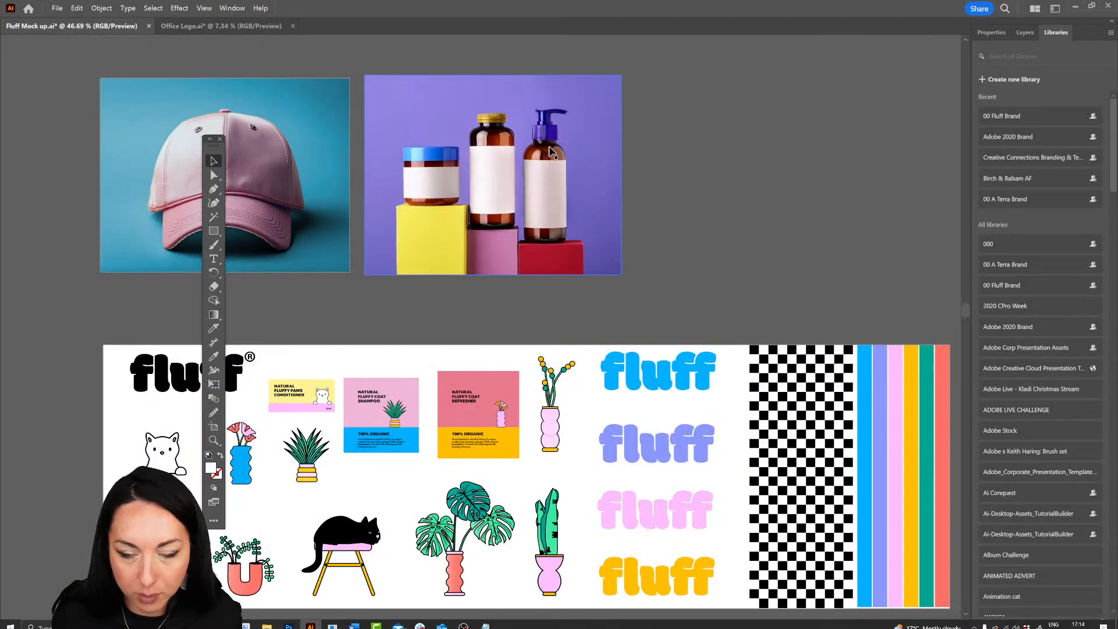
drag(403, 87, 512, 145)
drag(582, 212, 520, 211)
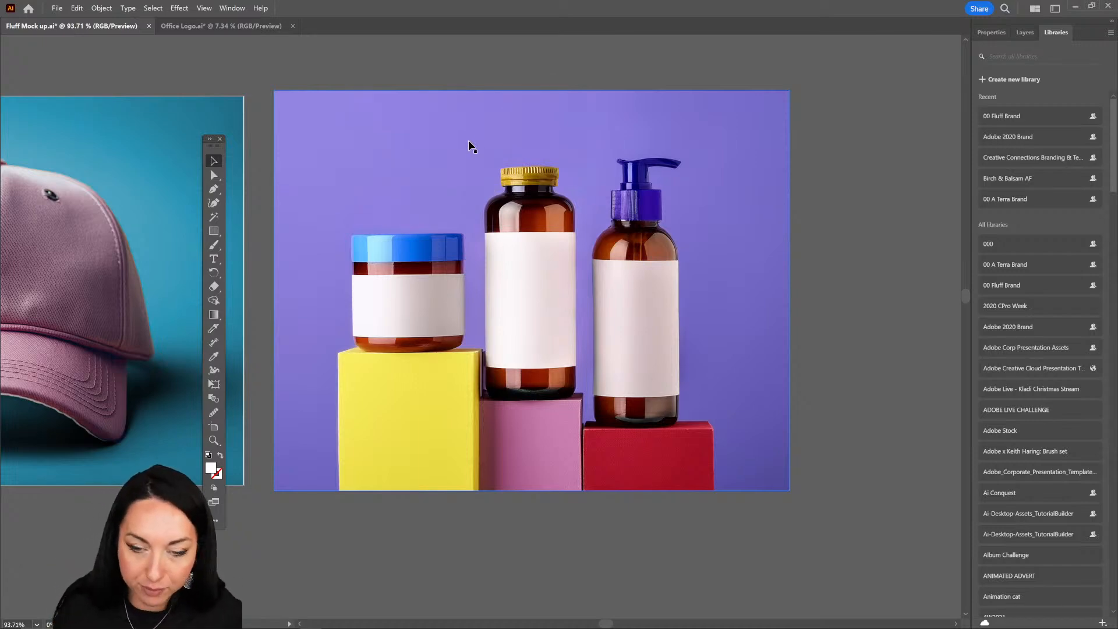
drag(637, 264, 516, 326)
drag(517, 323, 532, 211)
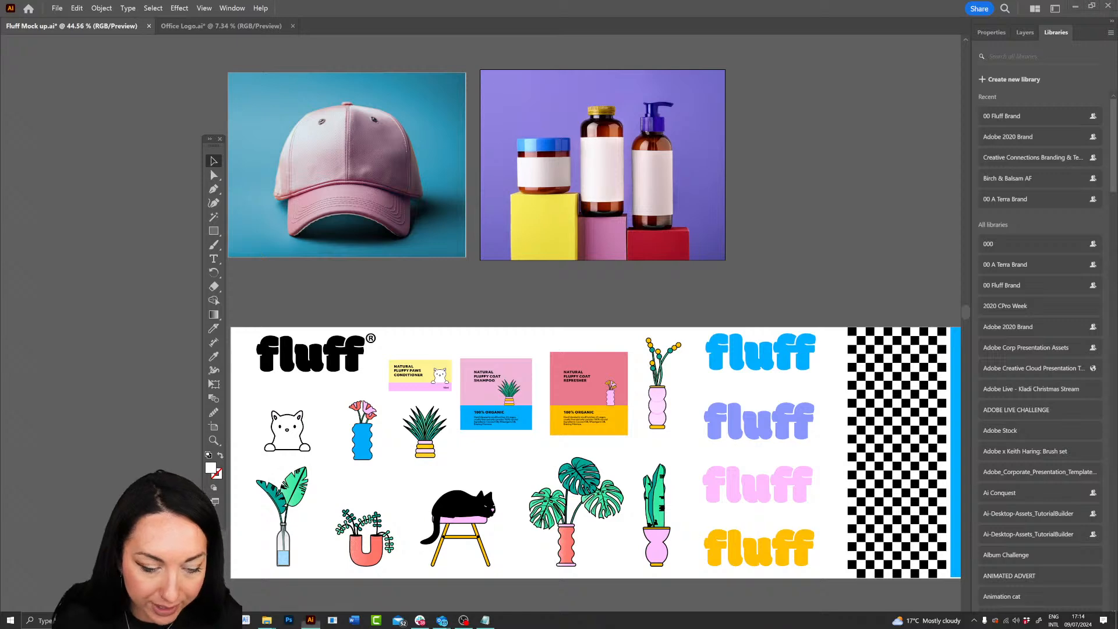
Step: Return to Firefly in the browser and generate the beauty packaging images with the structure and style references
mouse_move(179, 620)
click(262, 576)
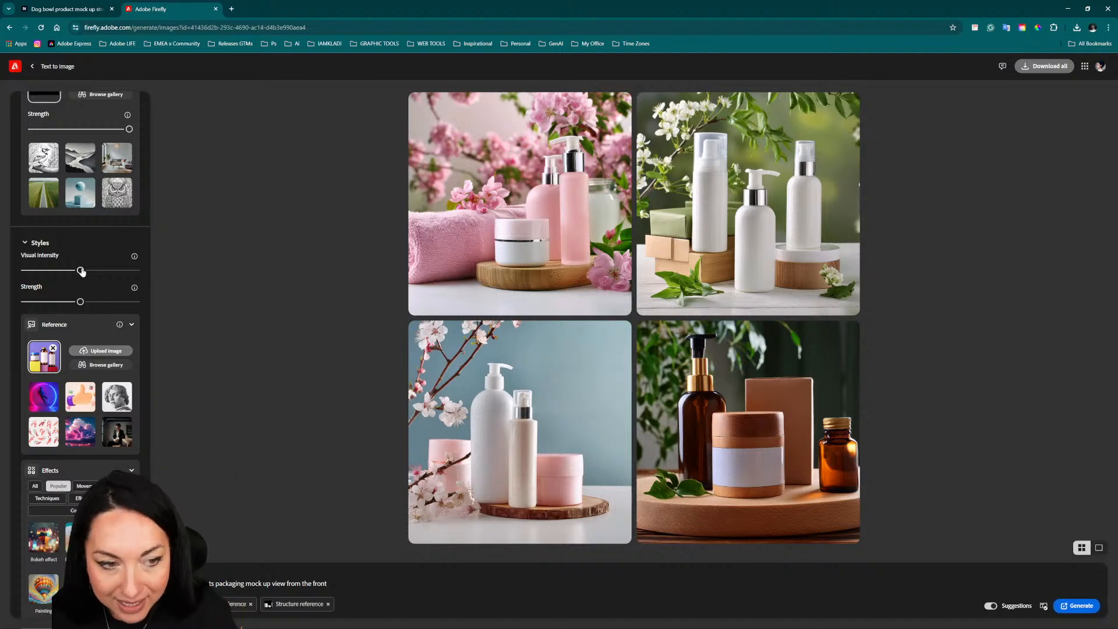
scroll(70, 251, up, 3)
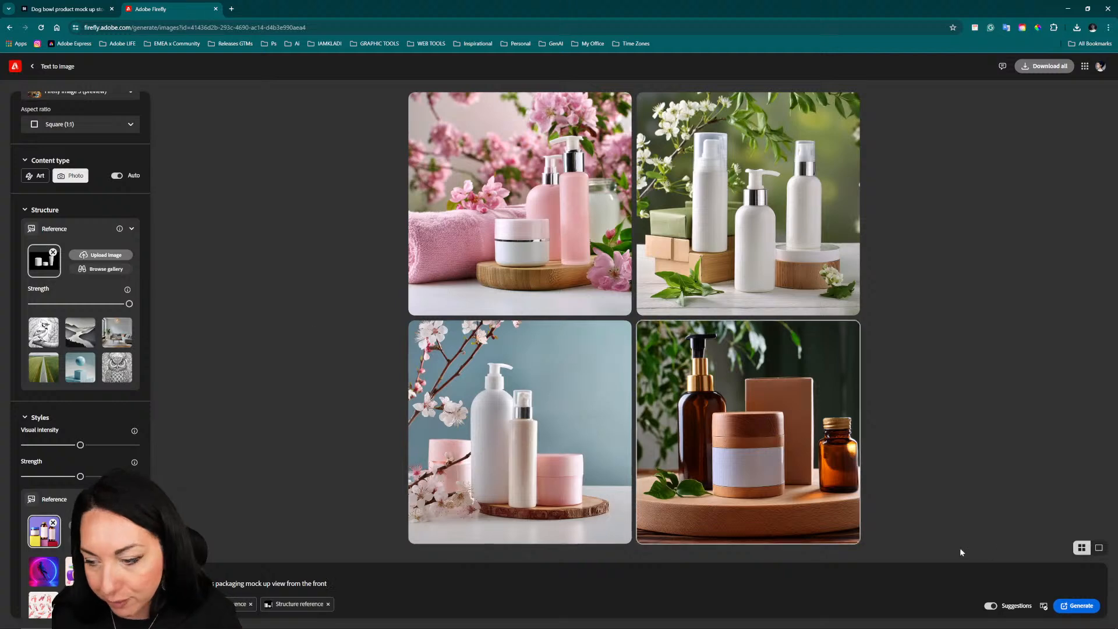
click(1089, 607)
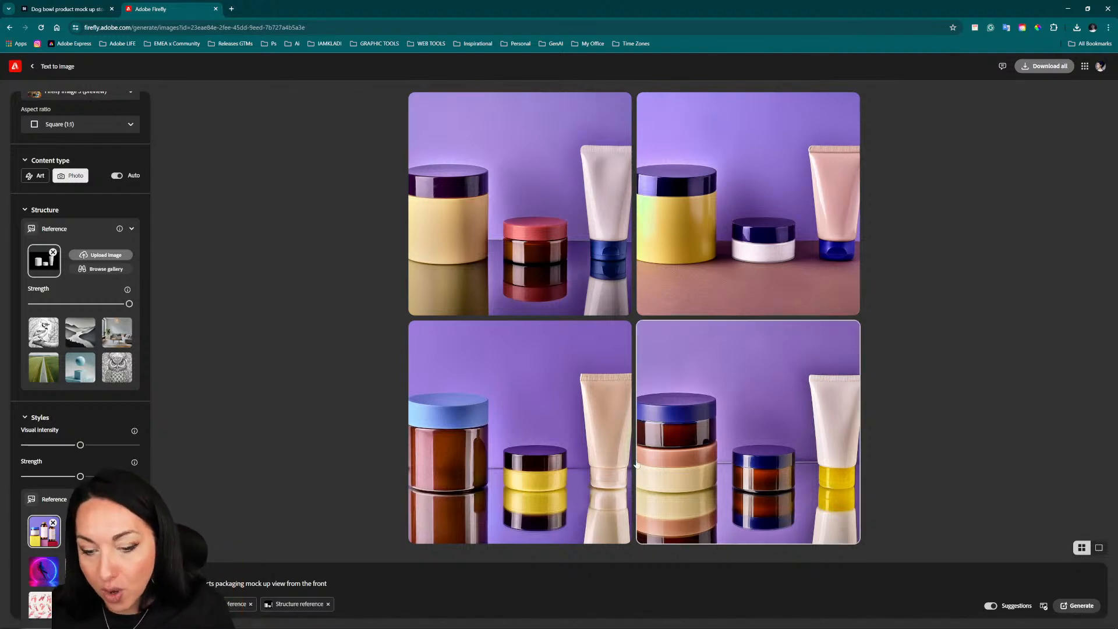
Step: Change the aspect ratio to Widescreen (16:9) and regenerate the packaging images
mouse_move(524, 528)
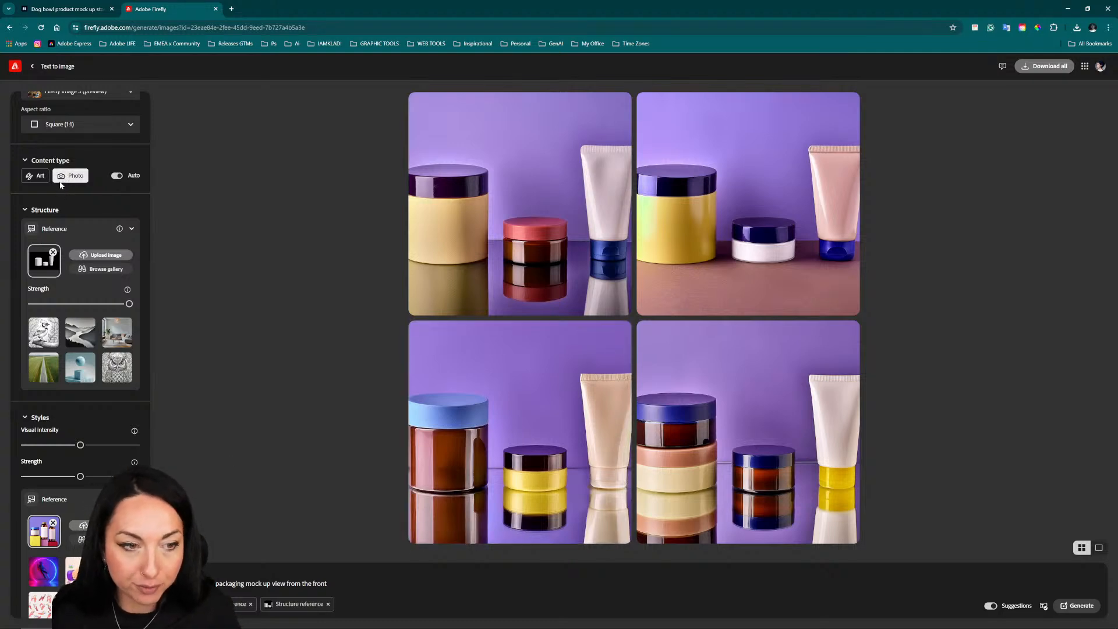
click(87, 124)
click(93, 214)
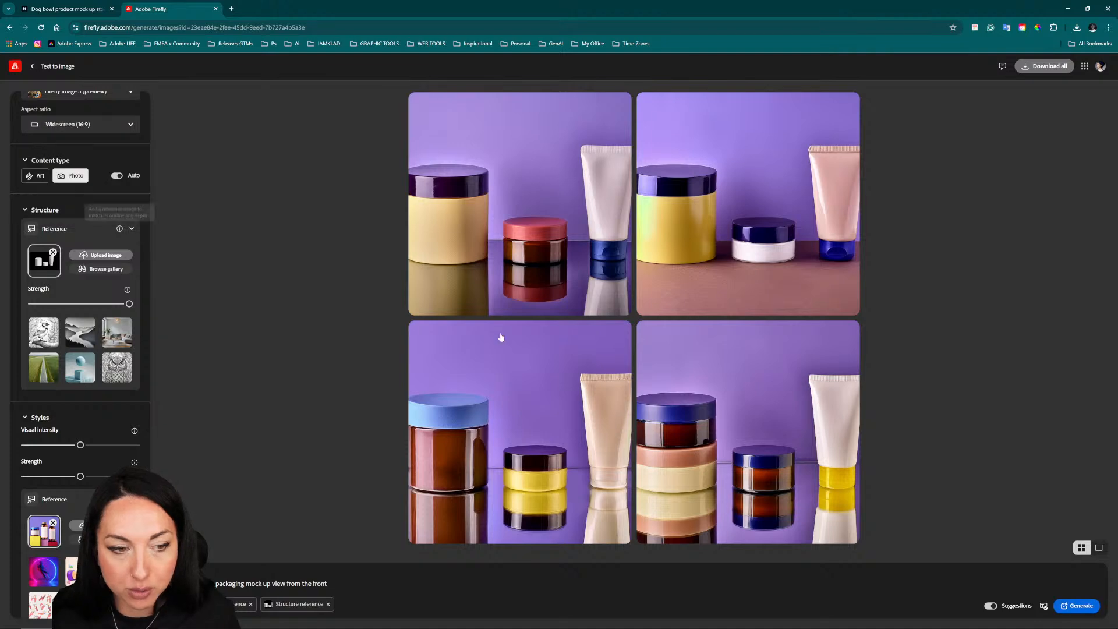
click(1061, 606)
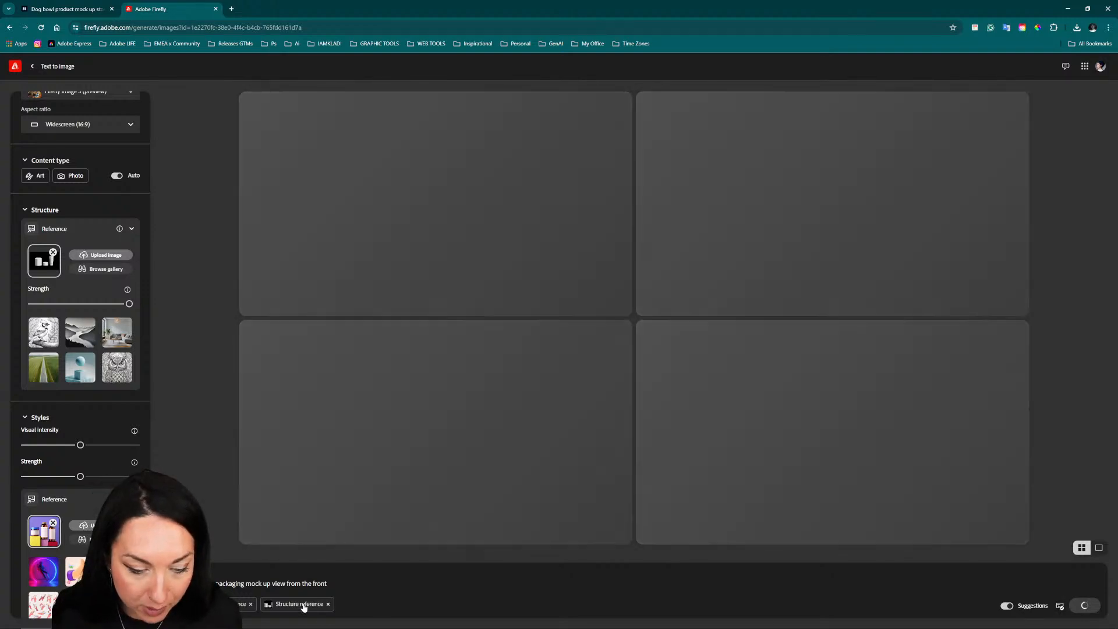
mouse_move(302, 607)
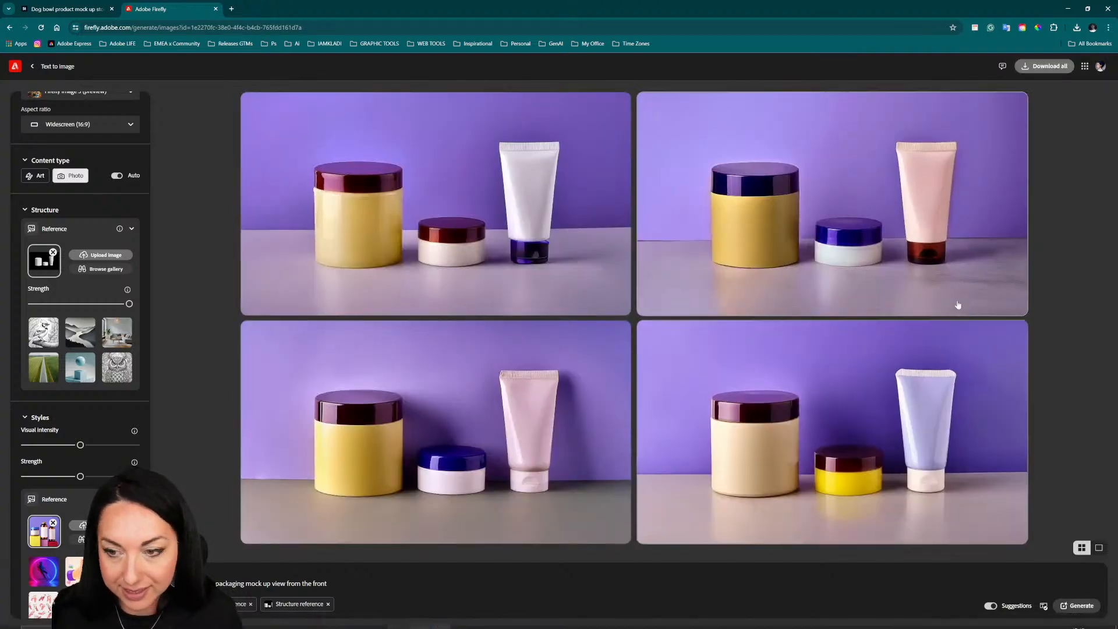
mouse_move(993, 172)
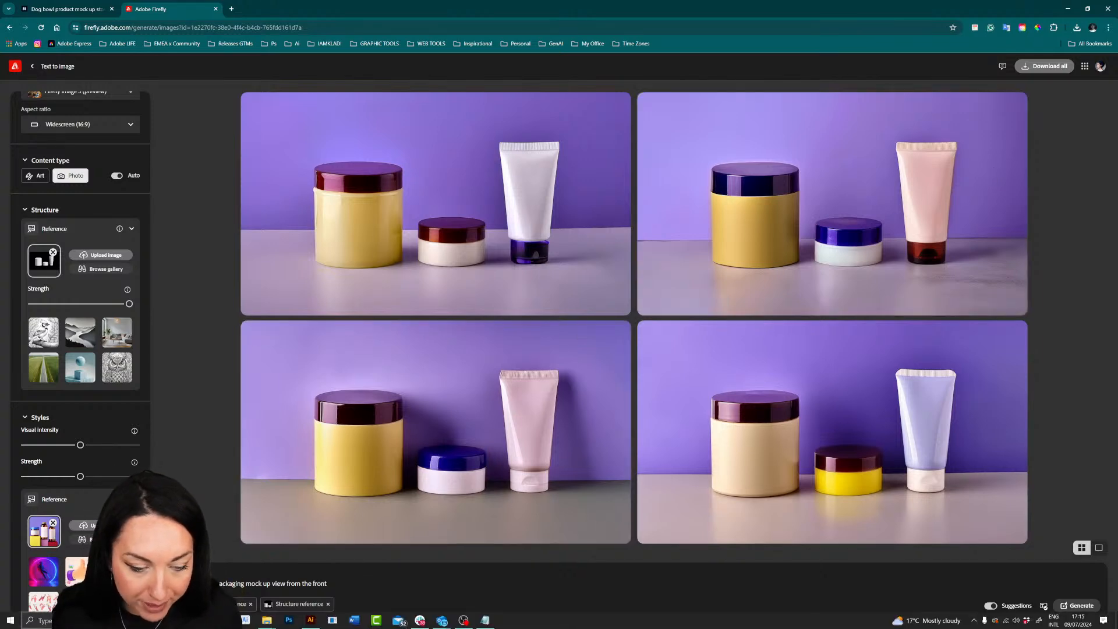
Step: Open structureArtboard 2 copy.png from its folder, compare its layout with the generated packaging images, and close it
mouse_move(265, 621)
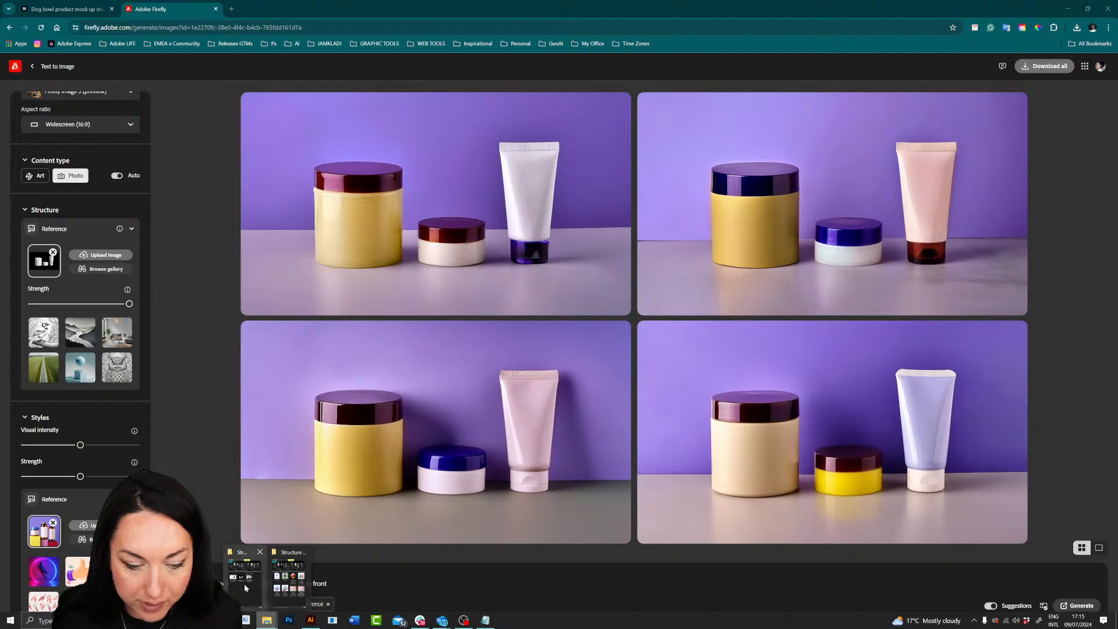
click(243, 582)
double_click(493, 244)
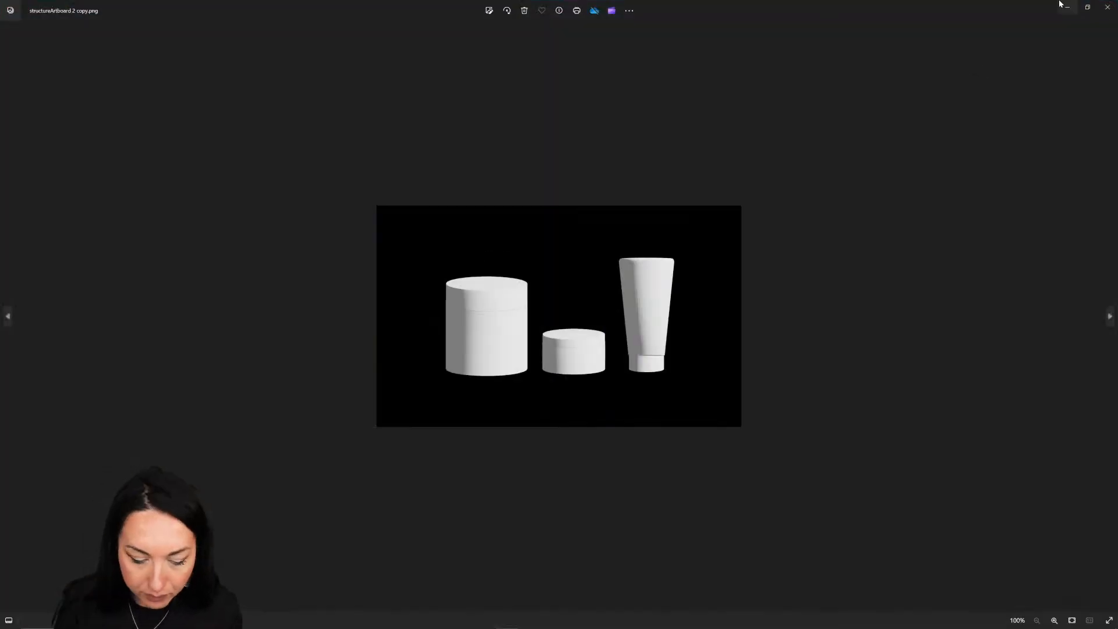
key(ctrl+plus)
key(ctrl+plus)
key(ctrl+plus)
key(ctrl+plus)
key(ctrl+plus)
key(ctrl+plus)
key(ctrl+plus)
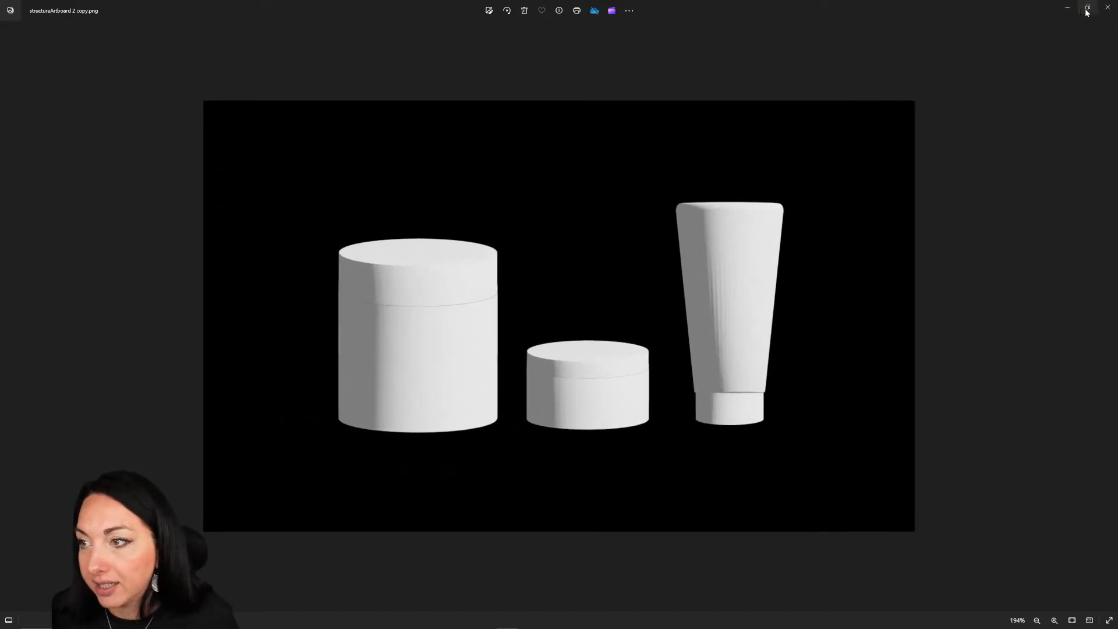
click(1086, 9)
drag(788, 200, 1020, 154)
click(553, 155)
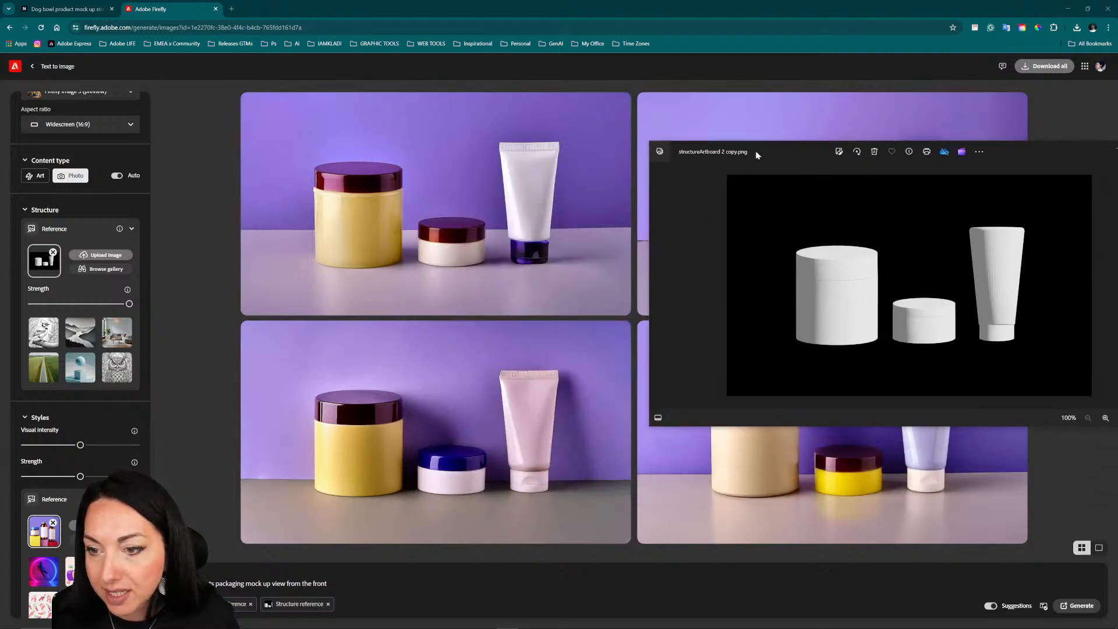
drag(757, 155, 337, 150)
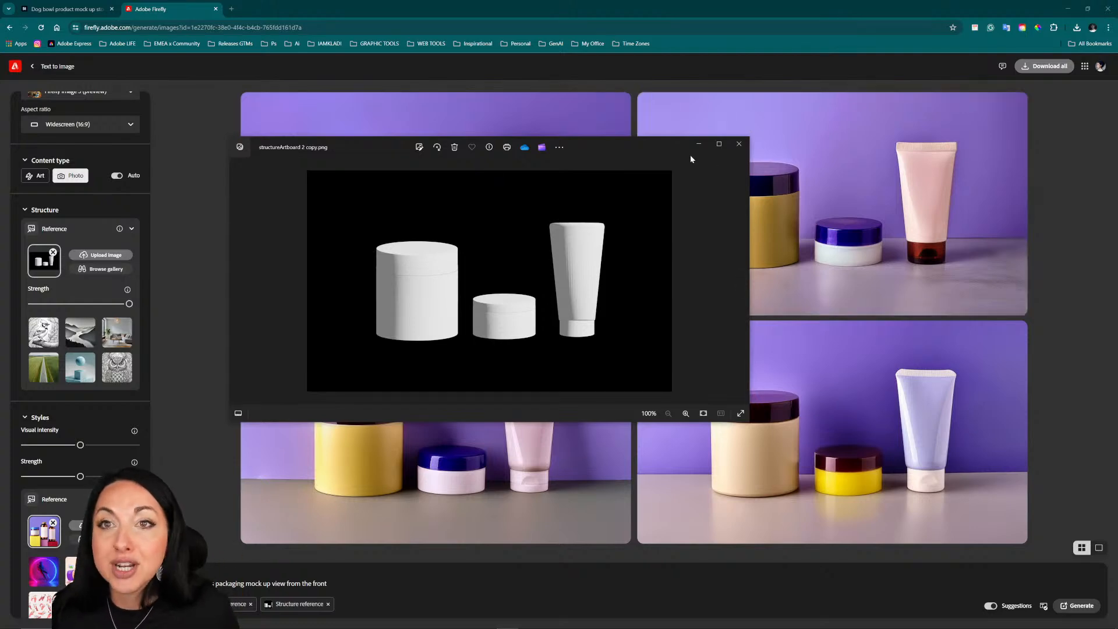
click(738, 146)
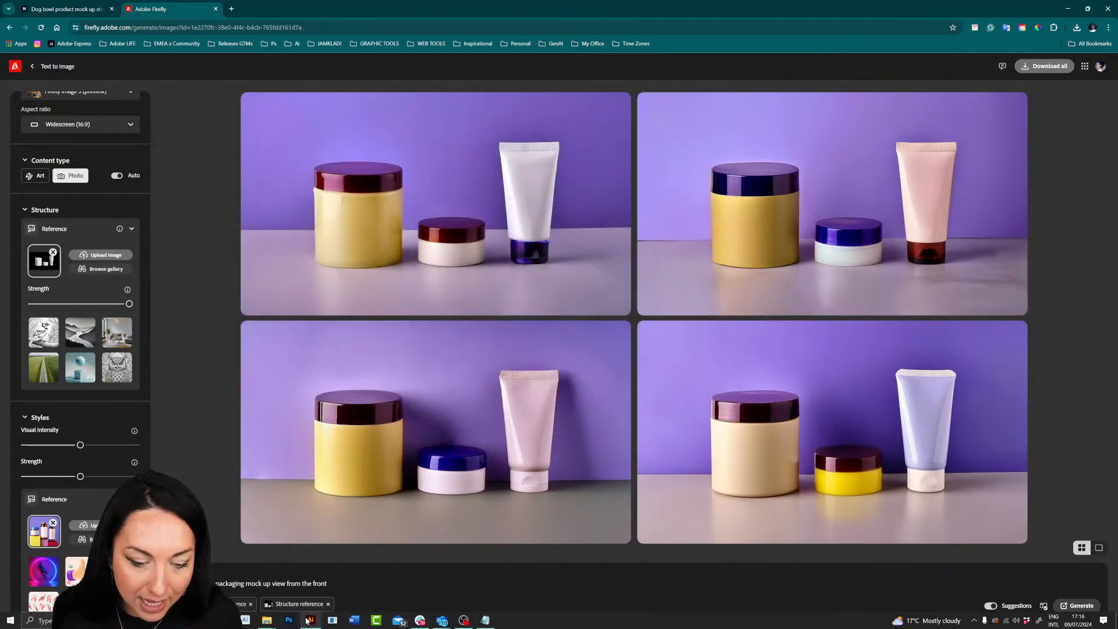
Step: Switch to Illustrator and select the amber bottle packaging photo in Fluff Mock up.ai
click(311, 620)
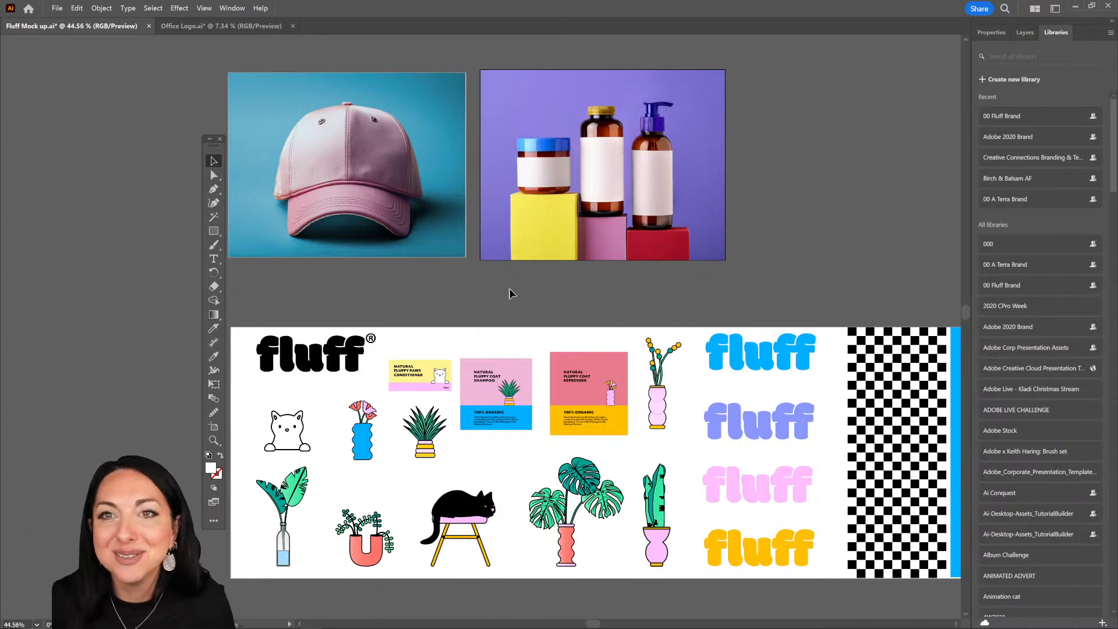
drag(873, 152, 801, 161)
scroll(546, 145, up, 4)
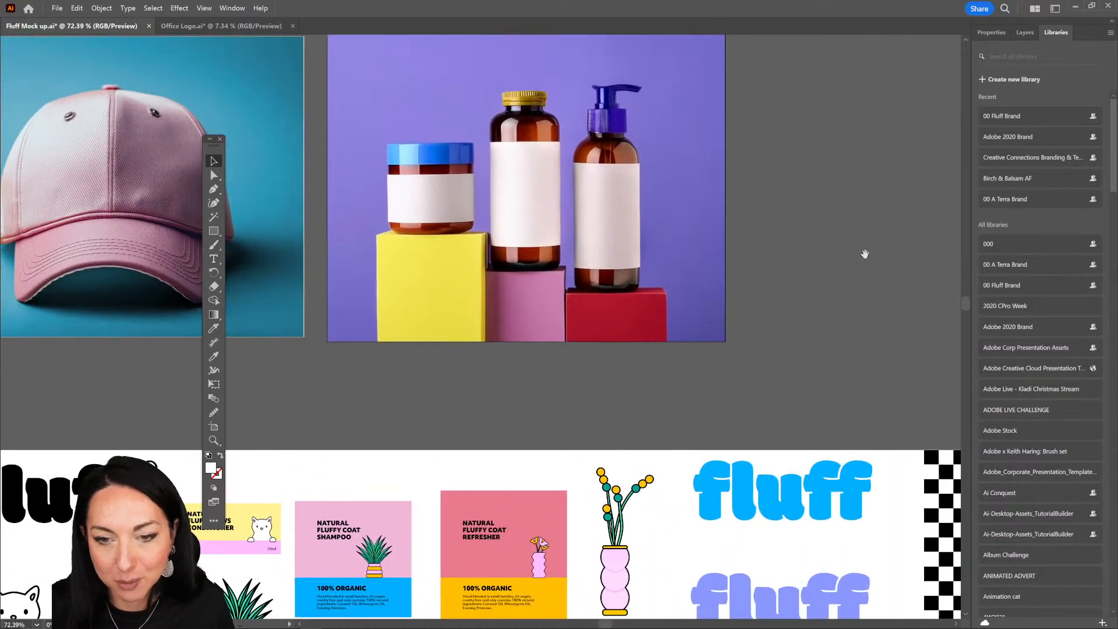
drag(668, 213, 680, 281)
scroll(675, 314, down, 3)
scroll(675, 315, left, 2)
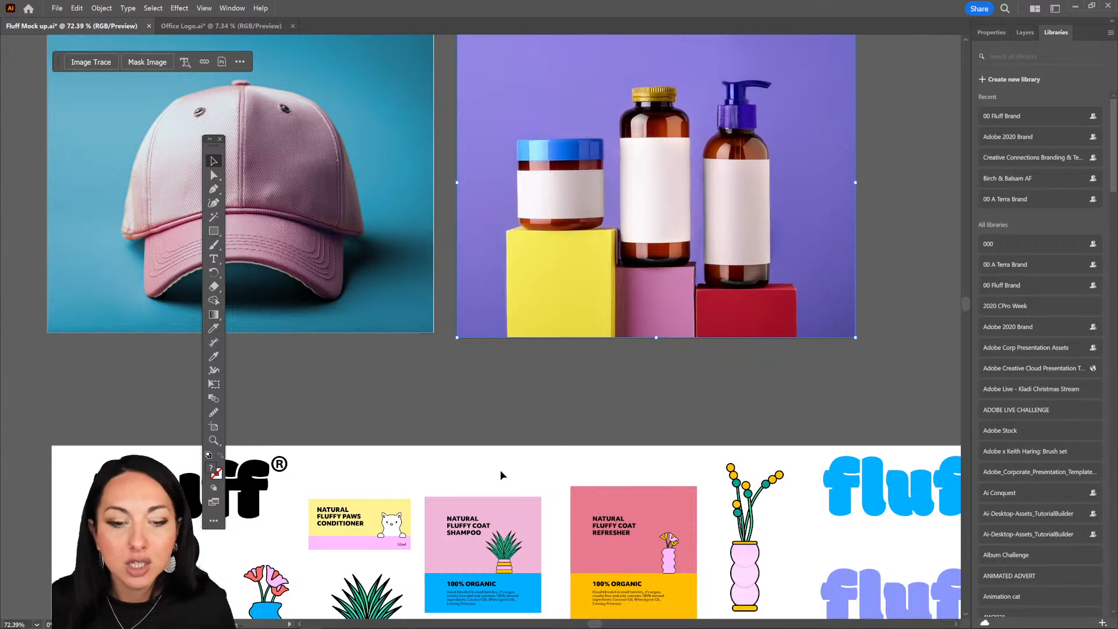
Step: Copy the Natural Fluffy Paws Conditioner label and paste it near the blue-lidded jar in the packaging photo
drag(332, 484, 357, 528)
scroll(378, 512, down, 1)
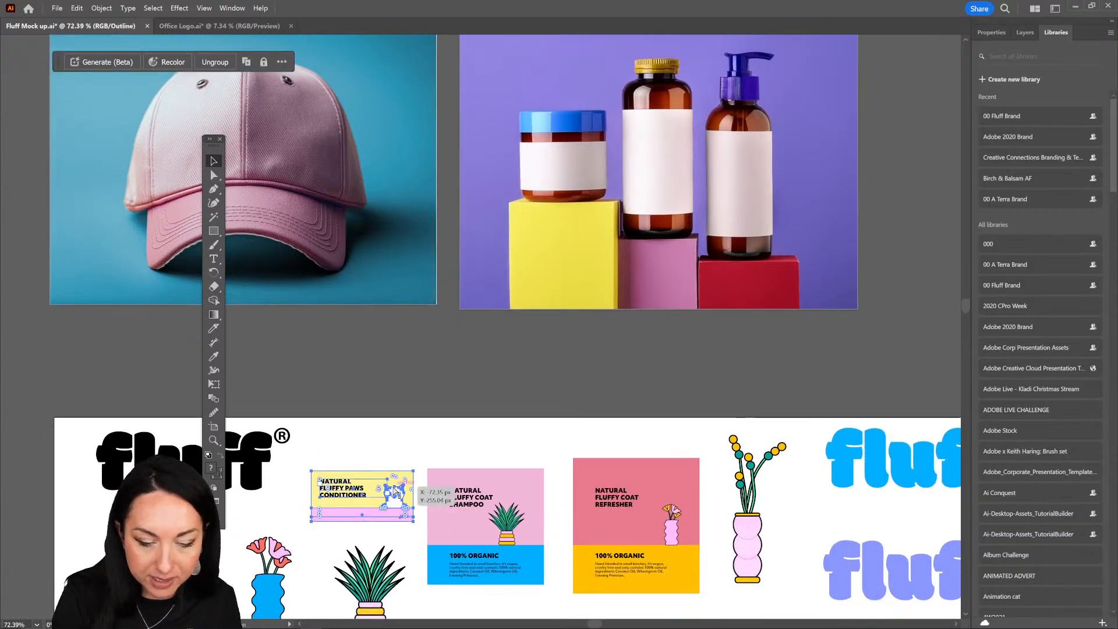
scroll(547, 405, down, 7)
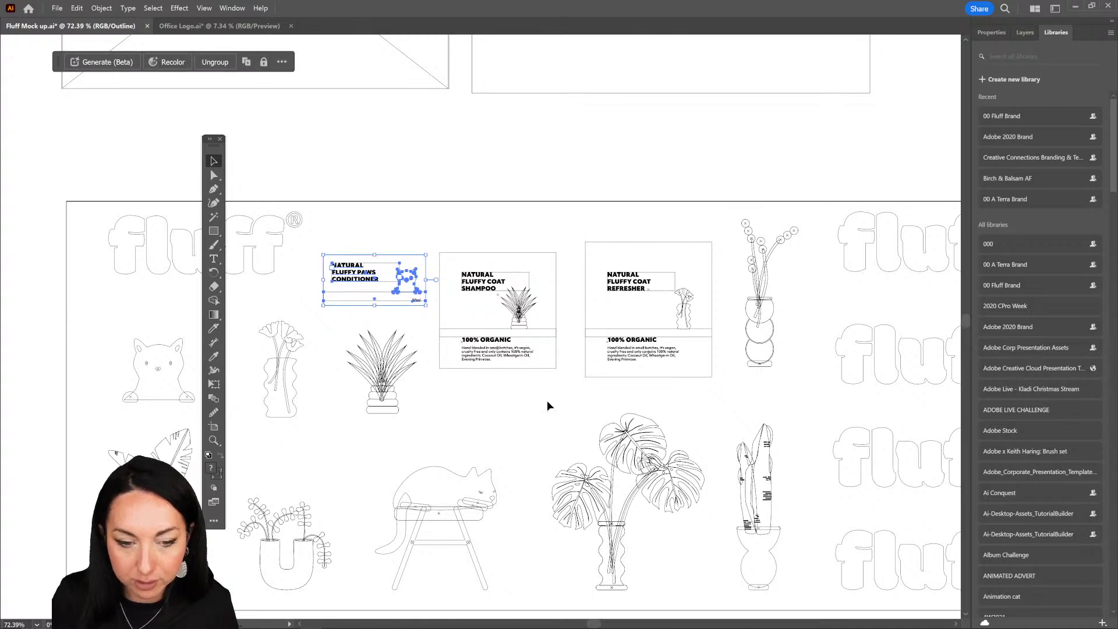
key(ctrl+y)
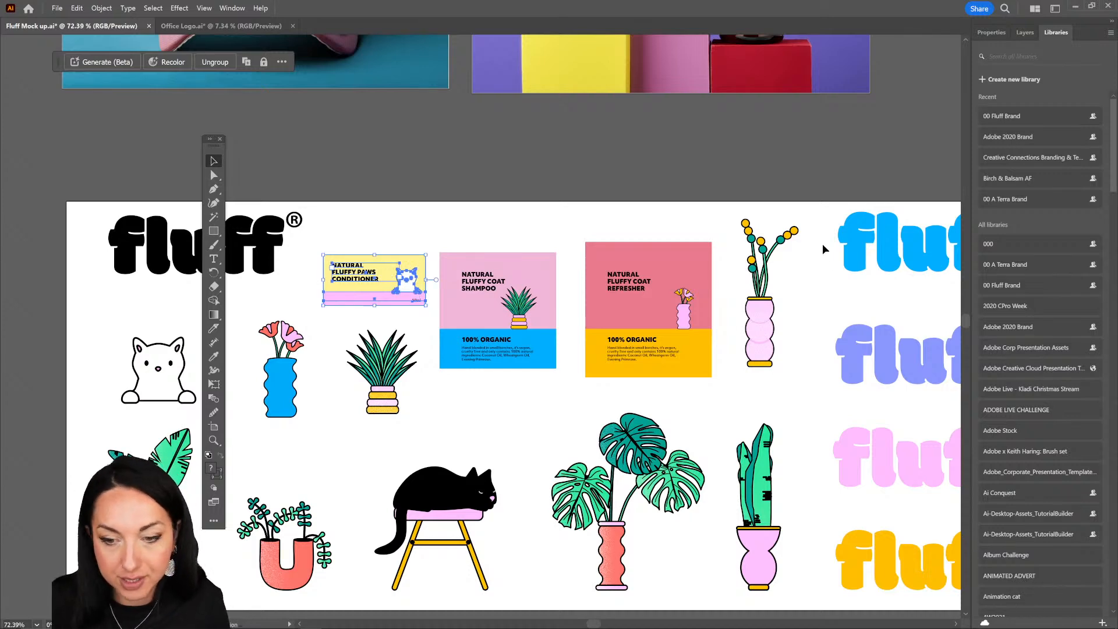
scroll(823, 246, up, 6)
key(ctrl+v)
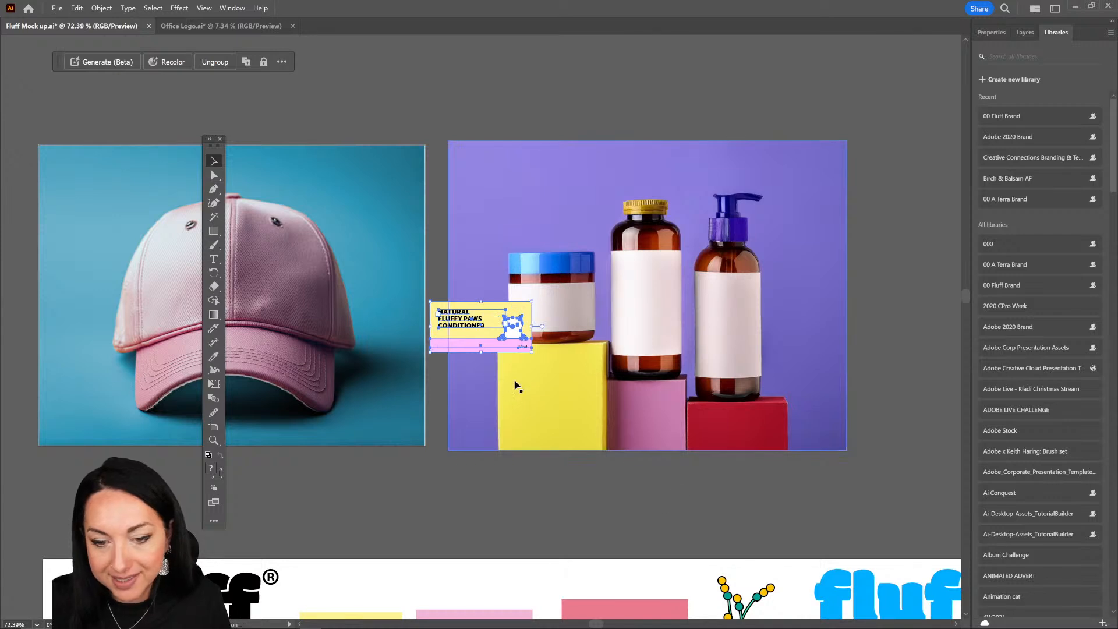
Step: Make a mockup from the packaging photo and the conditioner label, and position the label on the front of the blue-lidded jar
drag(499, 342, 571, 334)
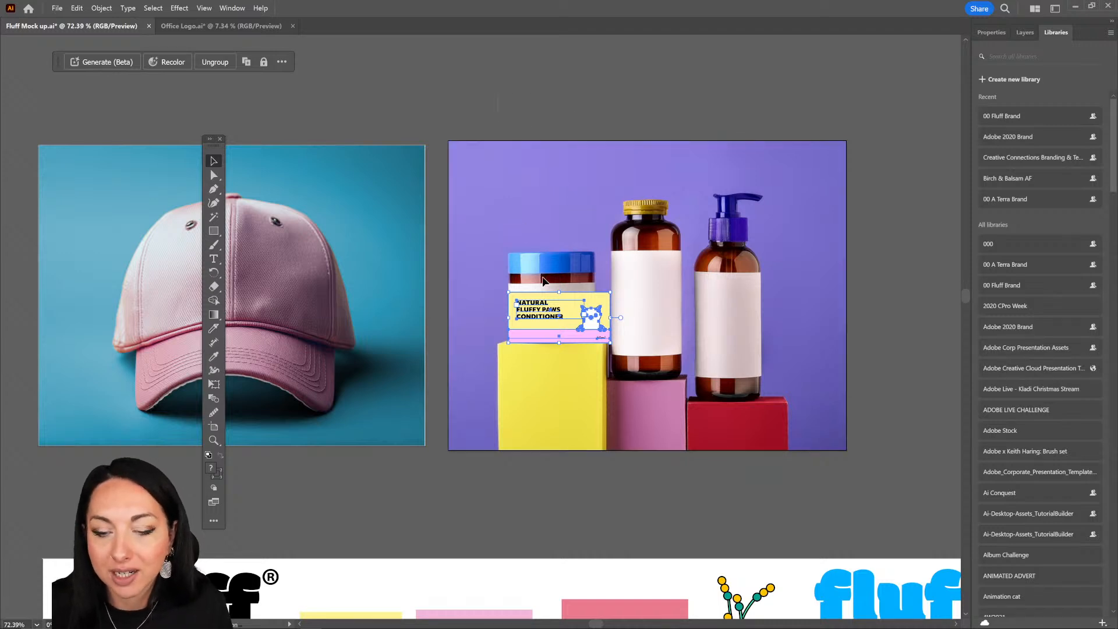
shift+click(598, 451)
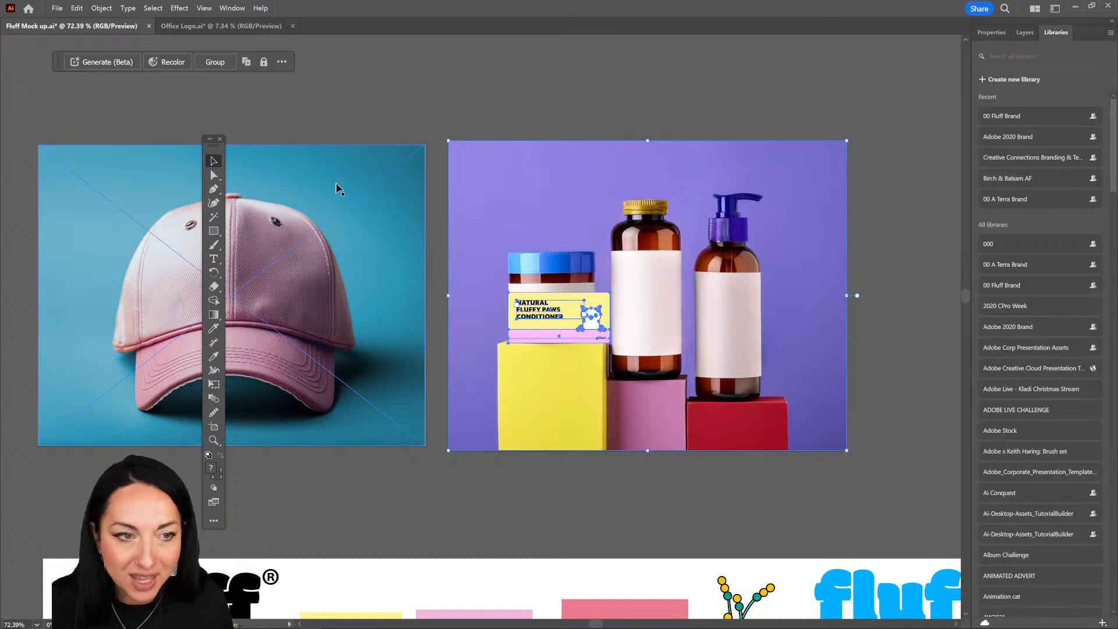
click(233, 8)
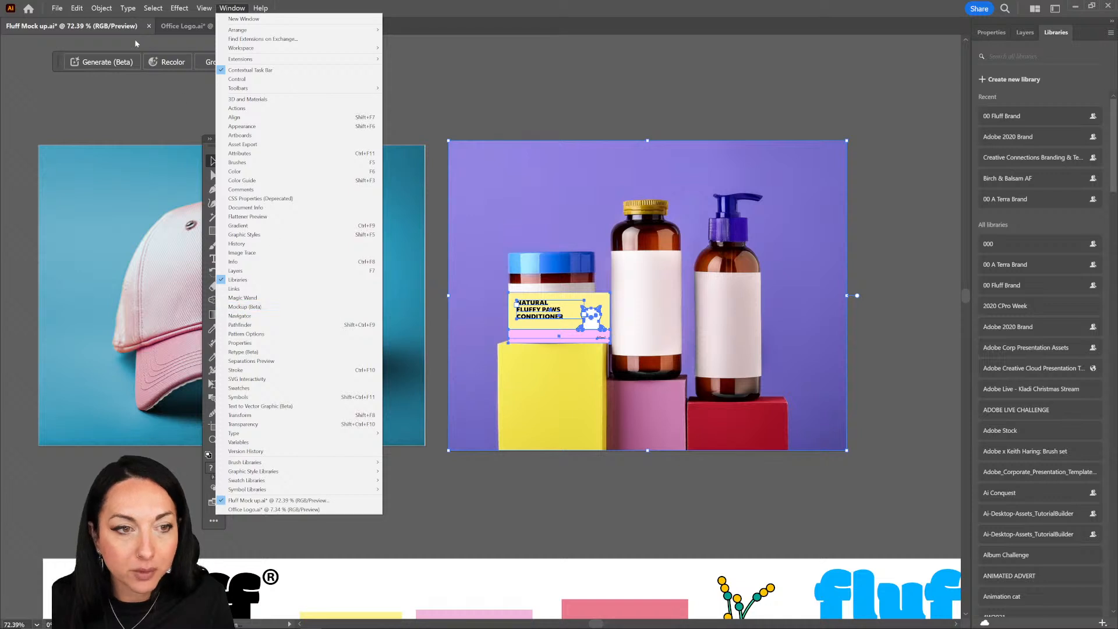
click(103, 10)
click(103, 9)
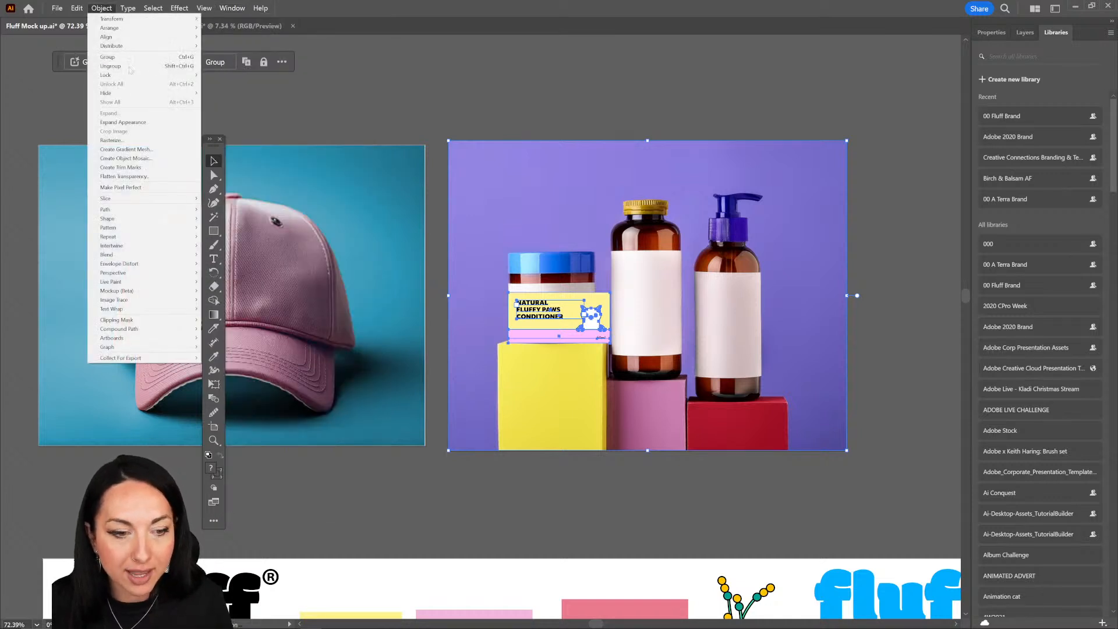
mouse_move(187, 293)
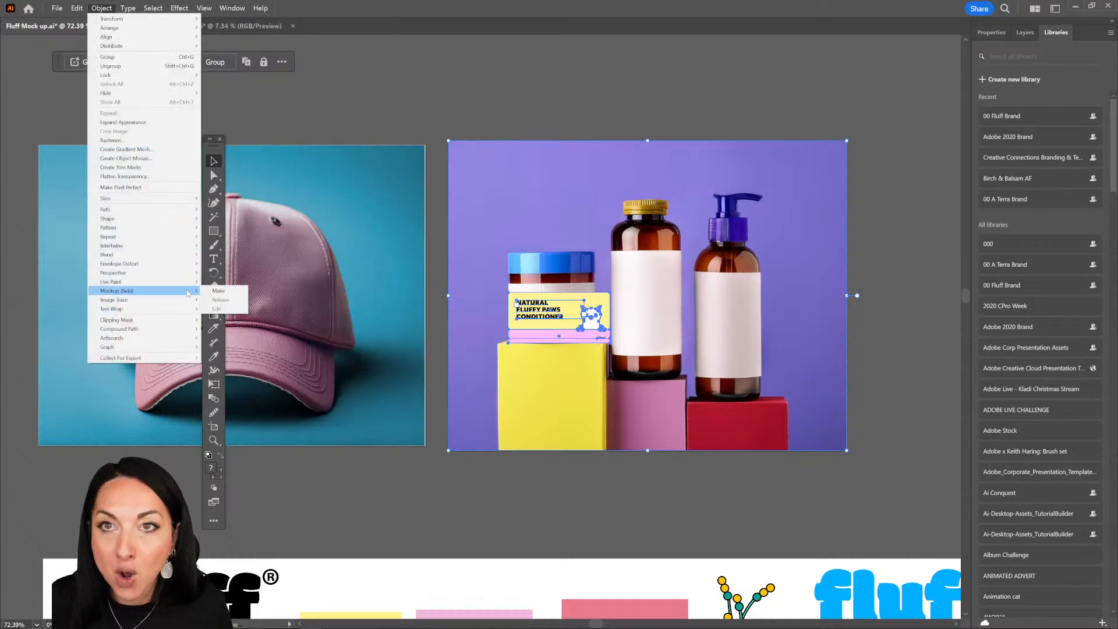
click(216, 291)
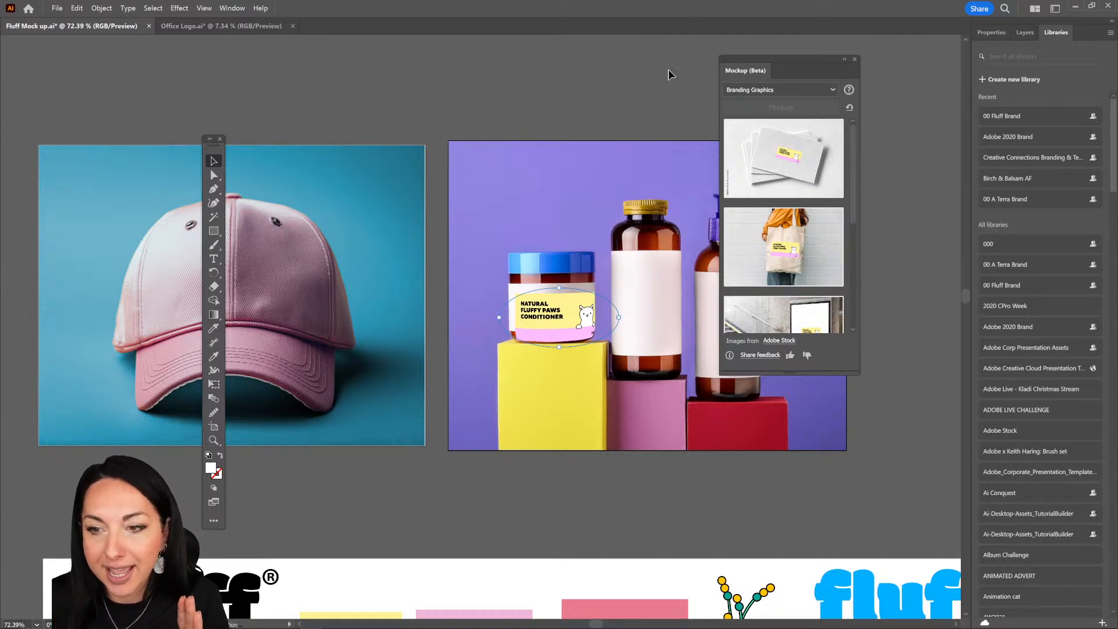
drag(745, 74, 867, 44)
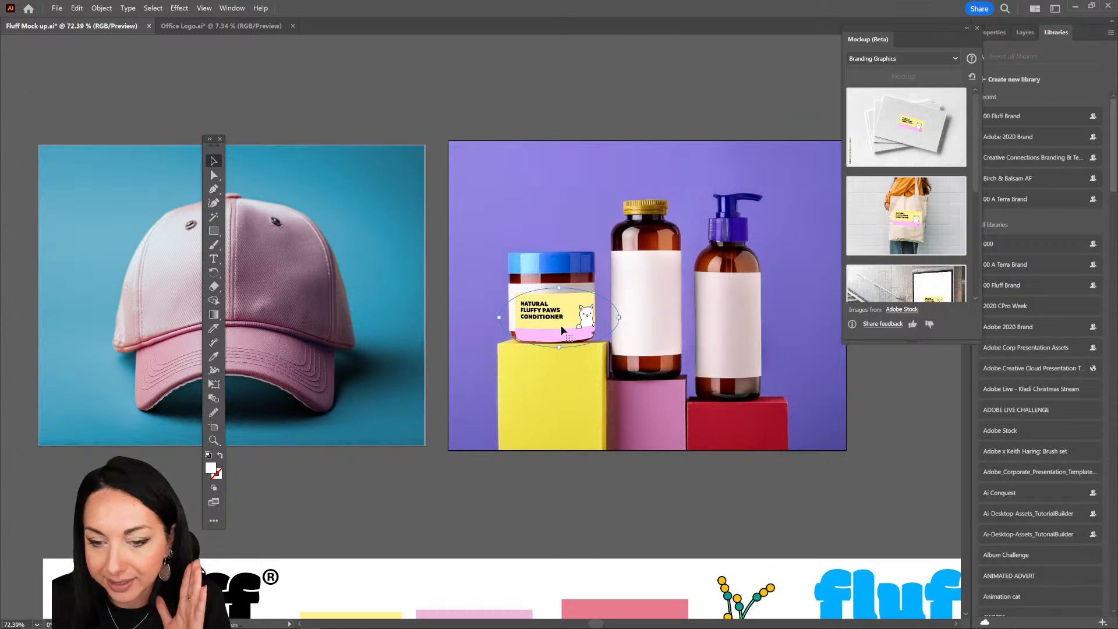
drag(567, 333, 549, 314)
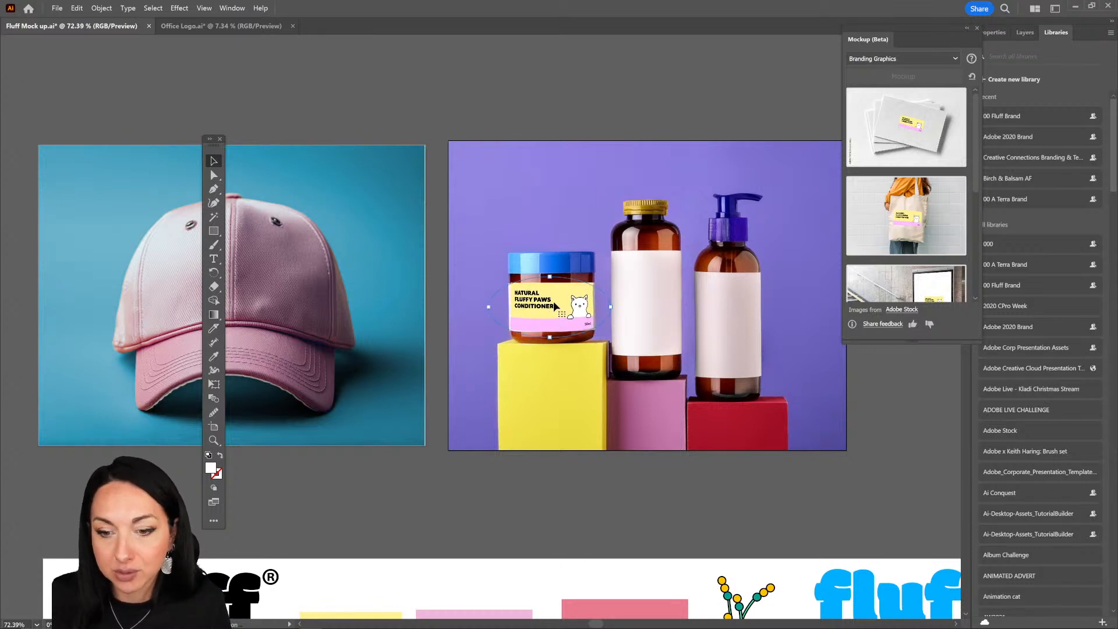
Step: Open the jar label's artwork for editing and widen its yellow and pink background rectangles equally on both sides
double_click(559, 309)
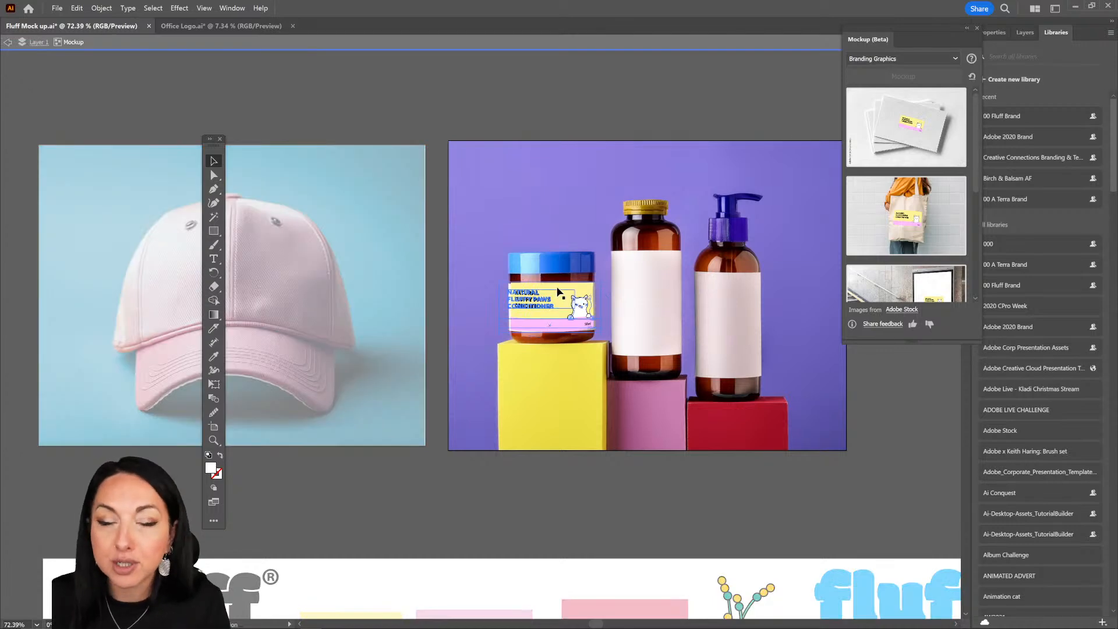
double_click(560, 292)
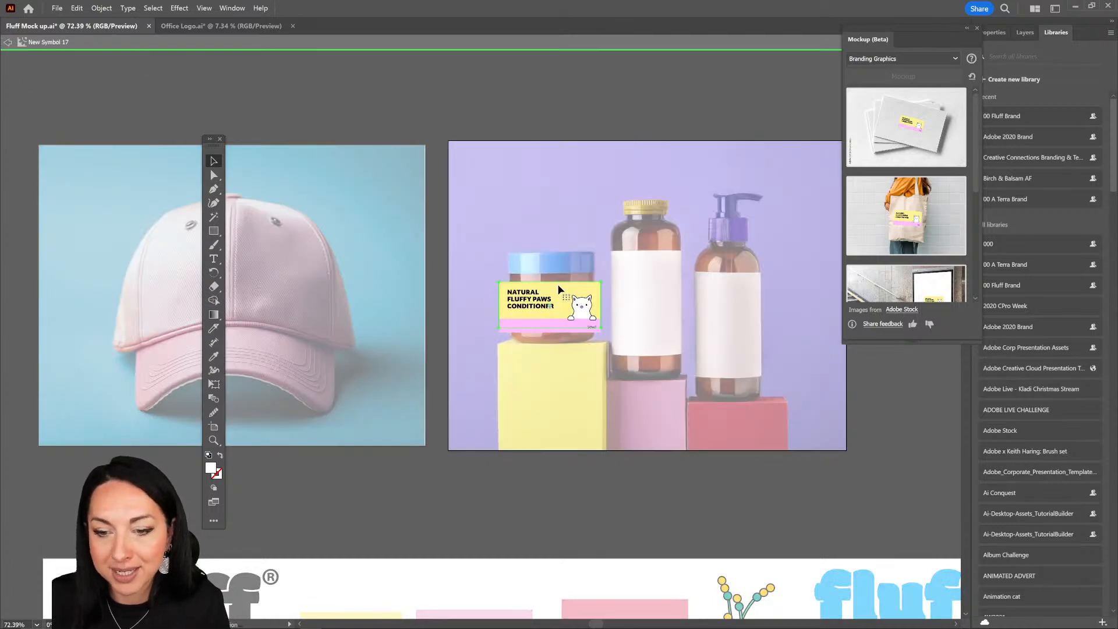
drag(617, 339, 613, 338)
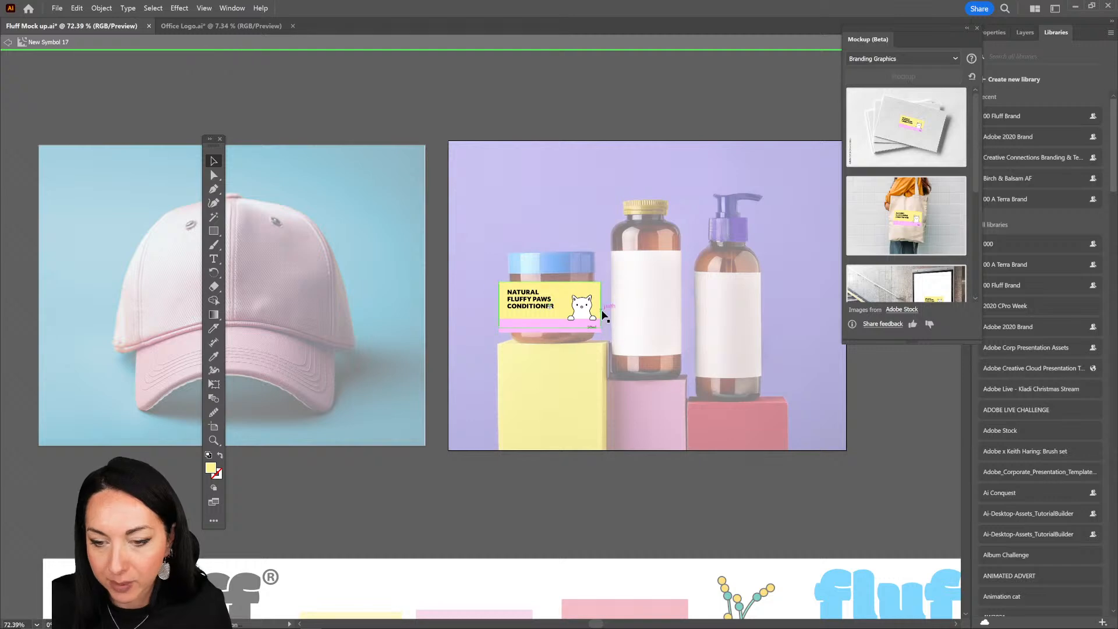
click(594, 330)
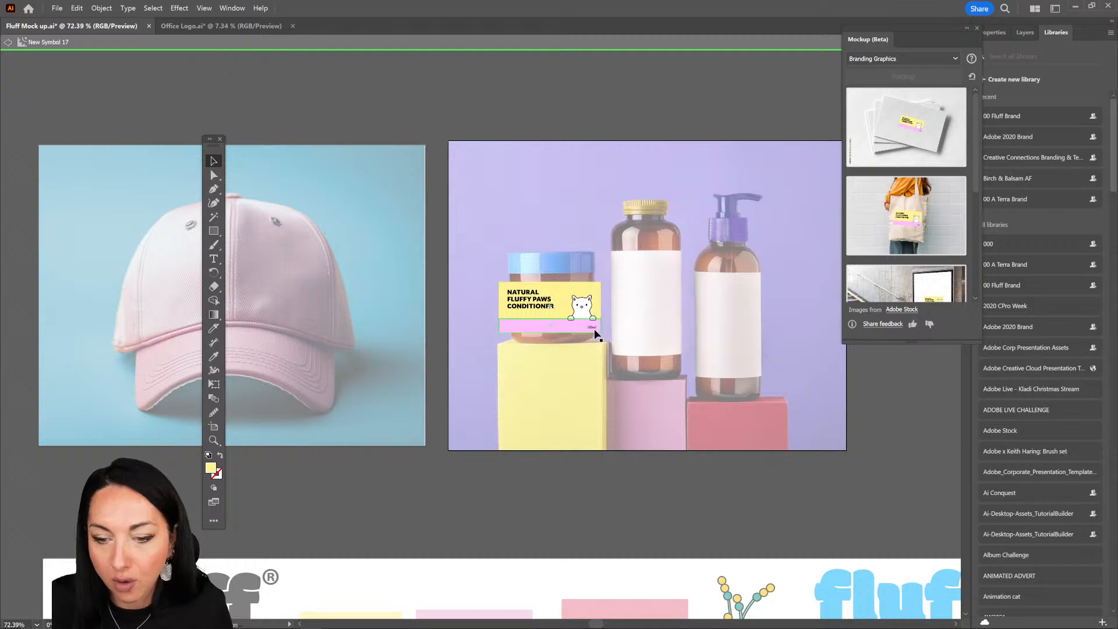
shift+click(520, 287)
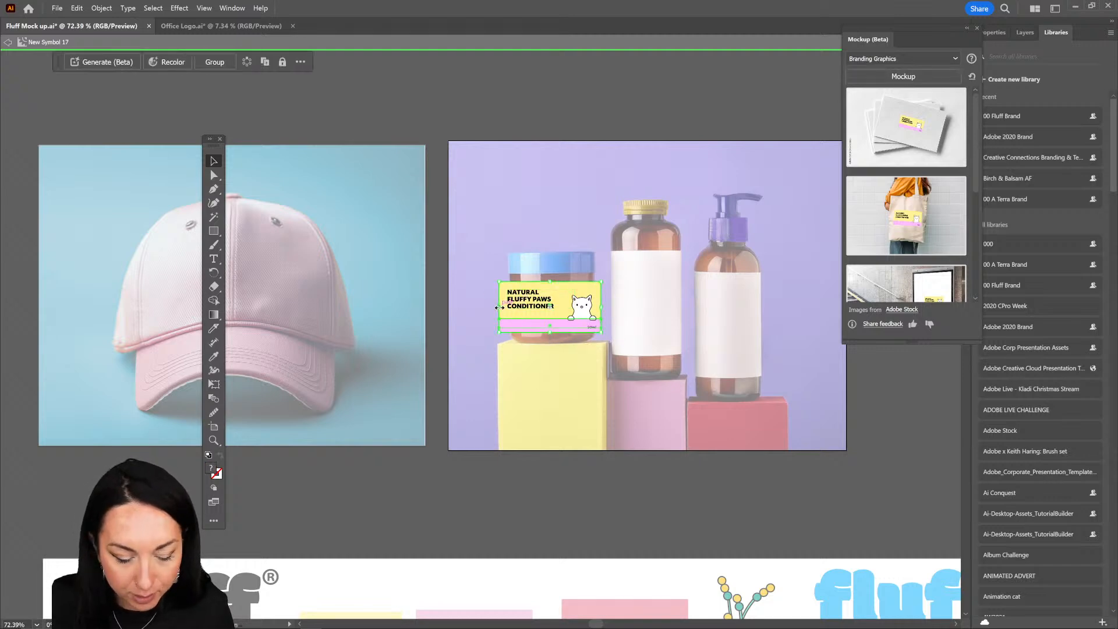
mouse_move(499, 306)
mouse_down()
mouse_move(462, 307)
mouse_move(479, 313)
mouse_up()
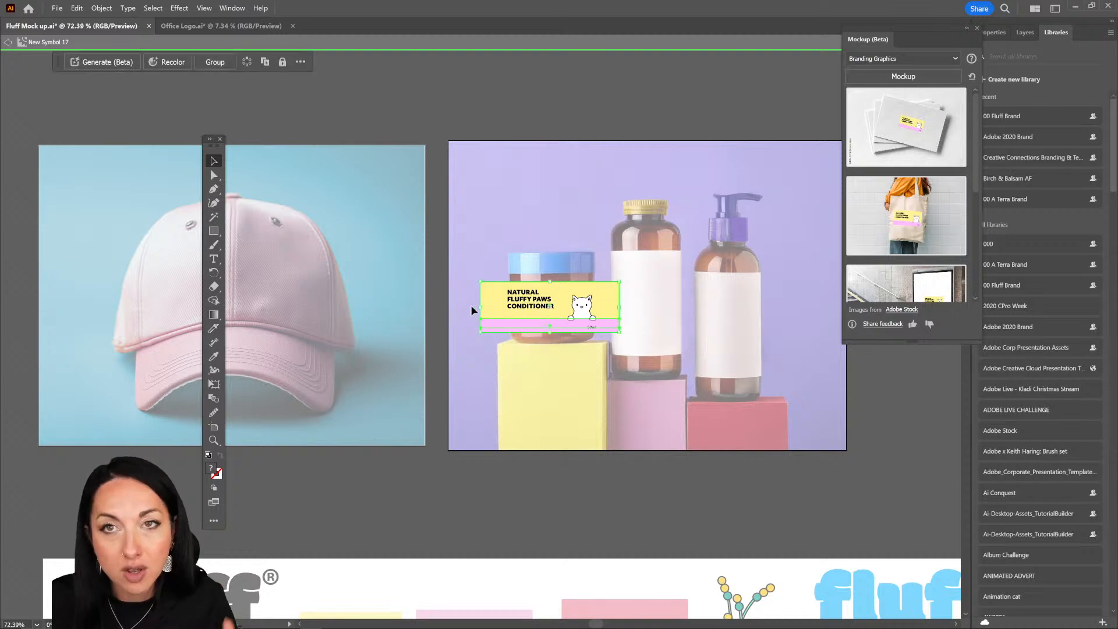
click(661, 367)
Step: Recolor the label's pink band with #8D98F7 from the 00 Fluff Brand library and exit the label artwork editing
click(614, 324)
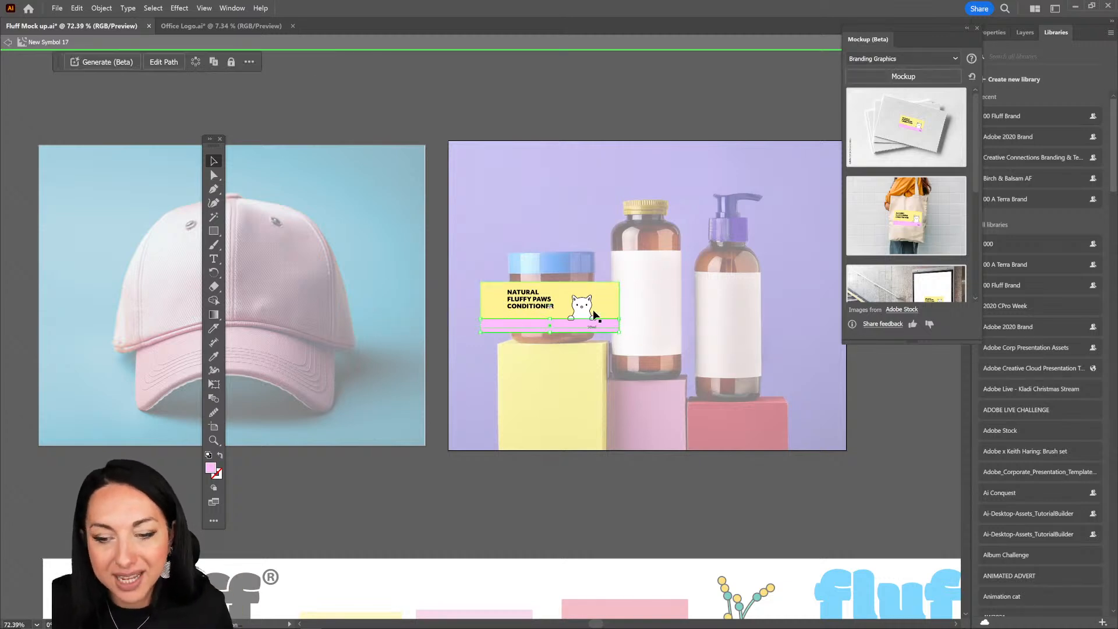
click(1024, 33)
click(1055, 32)
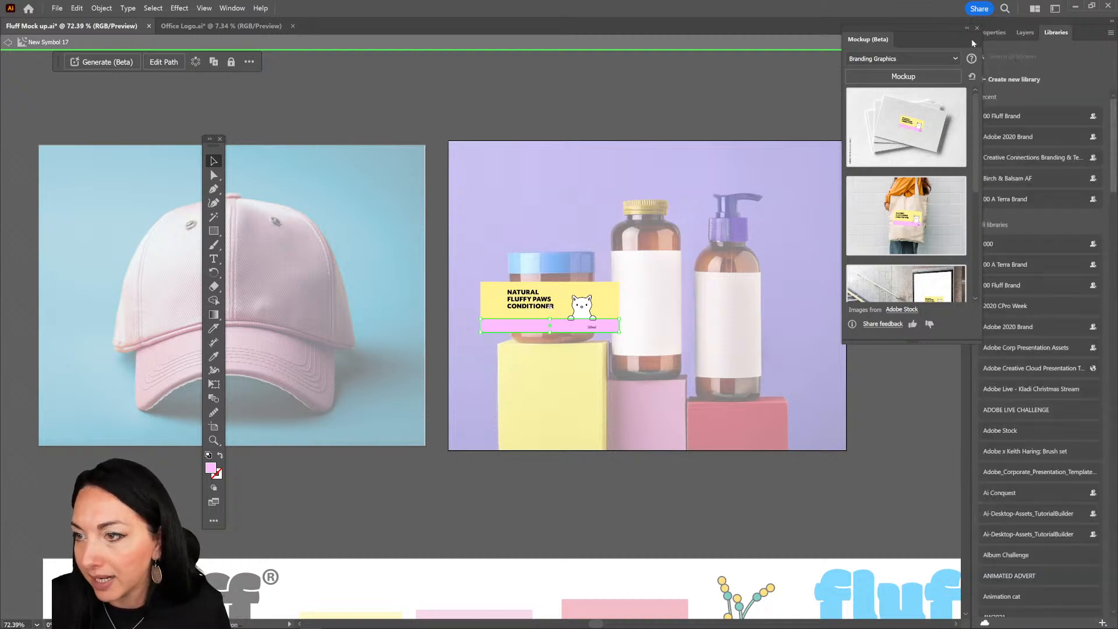
drag(926, 32, 912, 28)
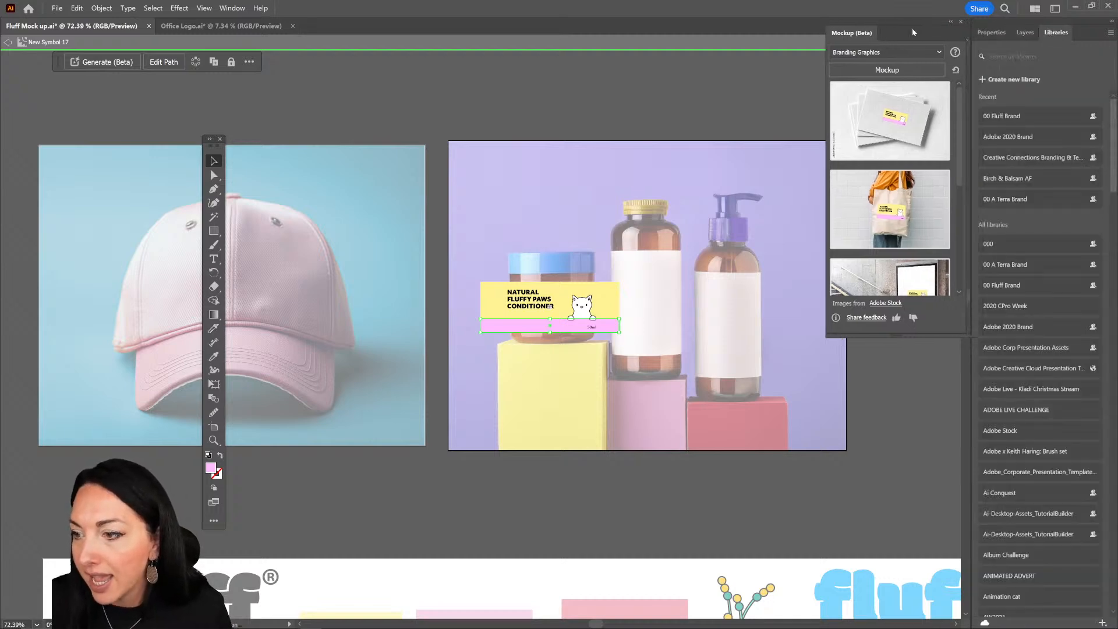
click(1037, 117)
click(1029, 134)
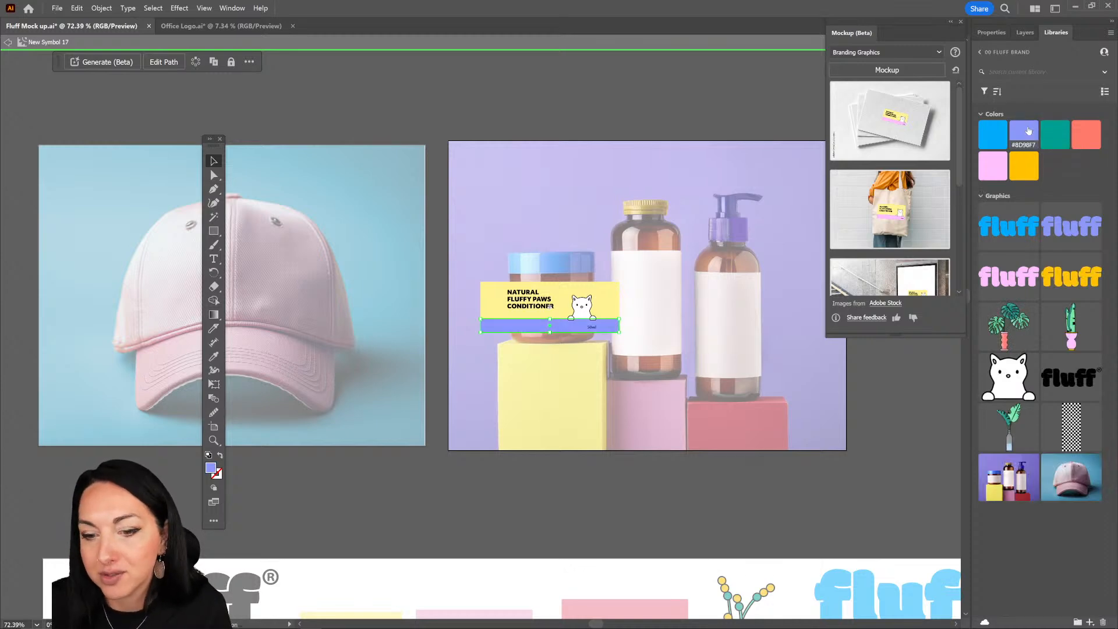
click(1052, 132)
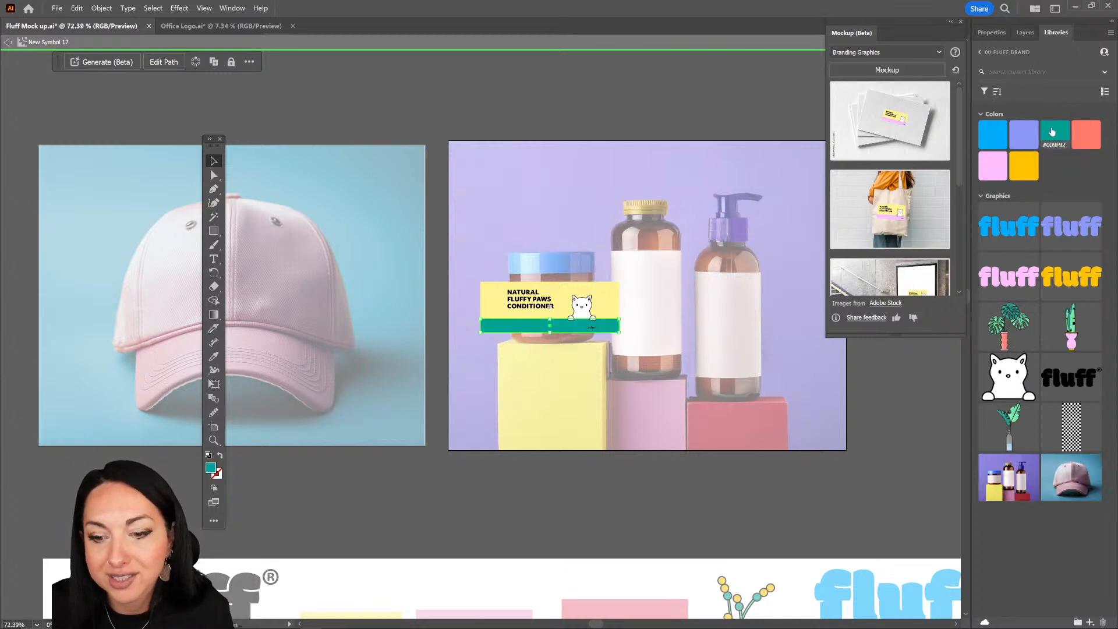
click(1034, 134)
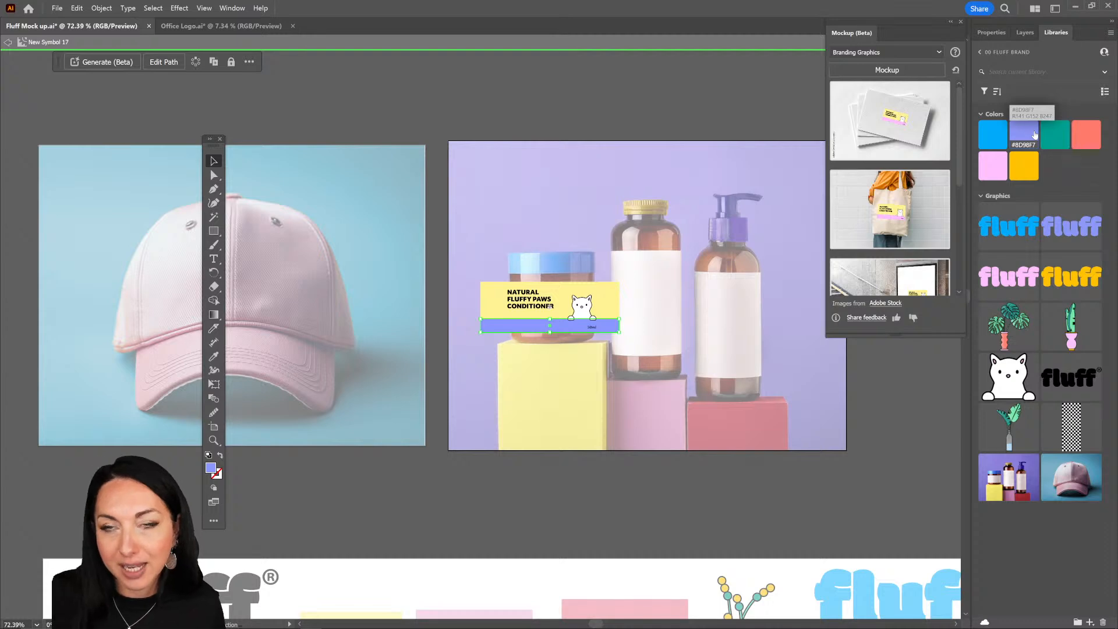
click(876, 413)
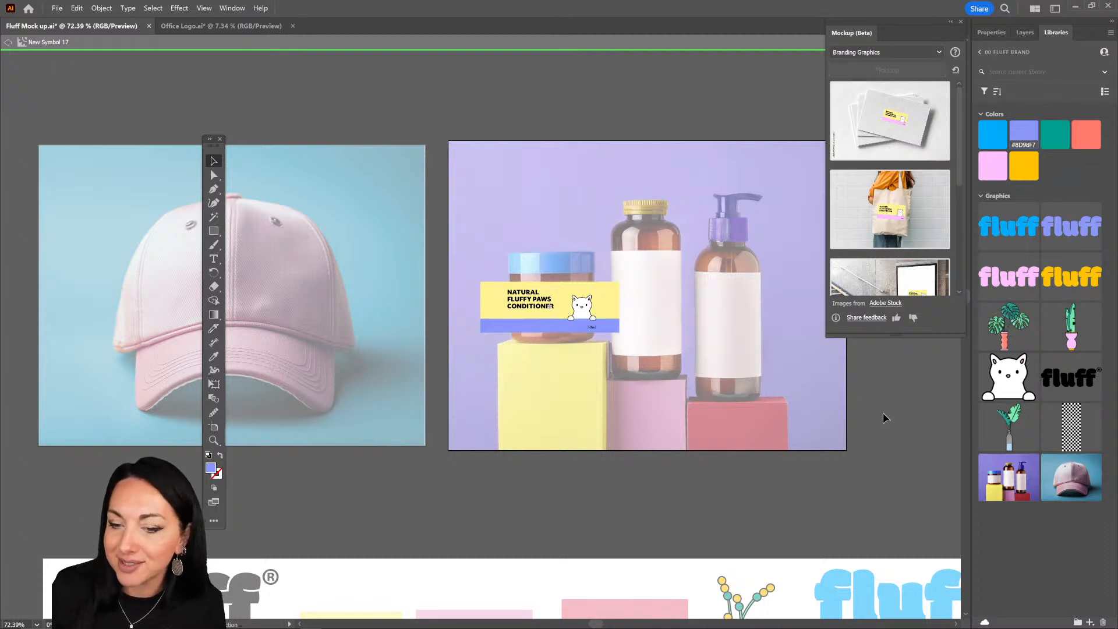
double_click(606, 134)
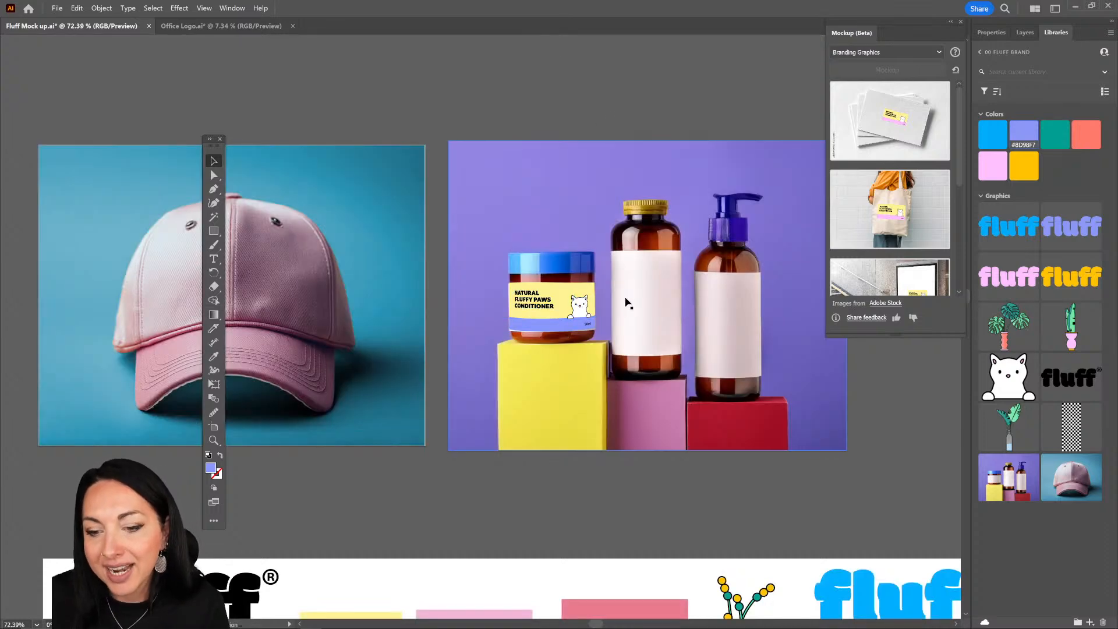
Step: Set the blend mode of the label on the jar to Multiply and exit the mockup editing
double_click(595, 297)
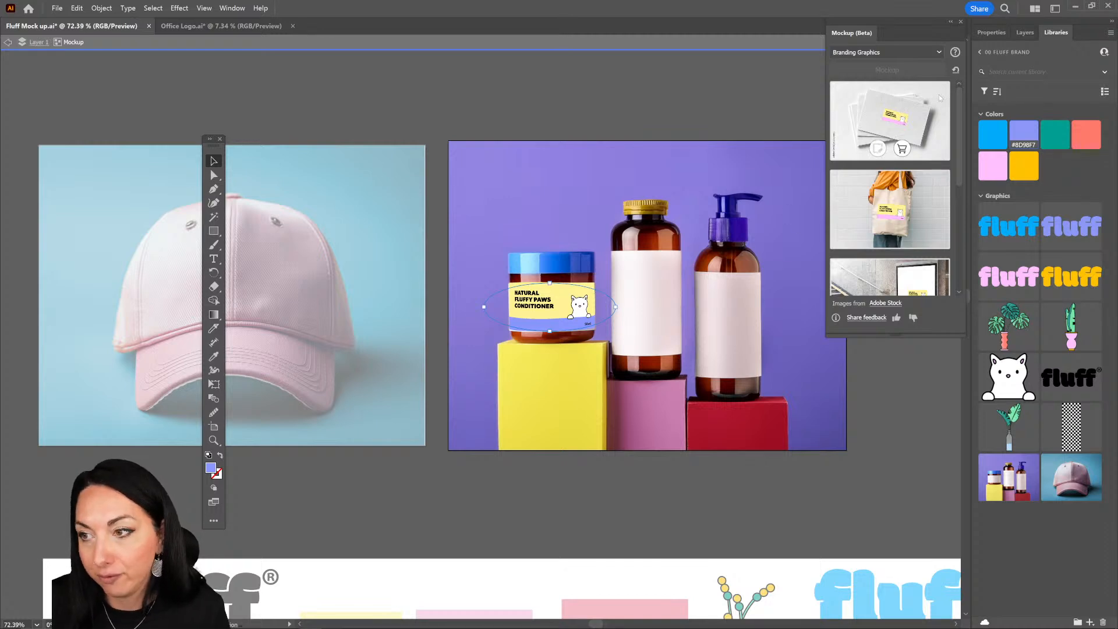
click(996, 32)
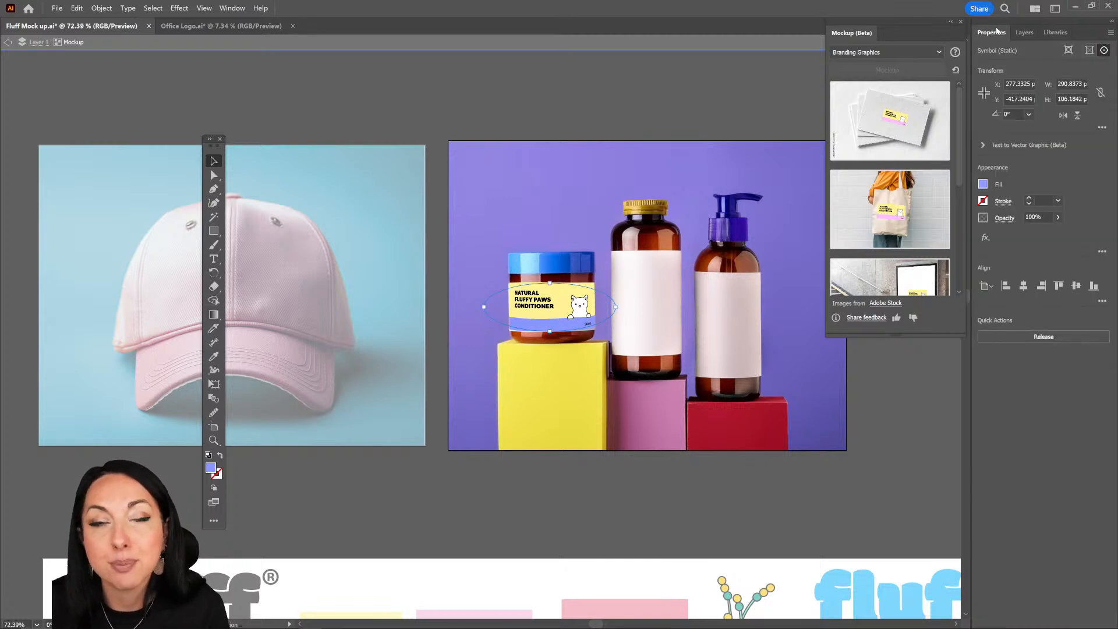
click(1003, 220)
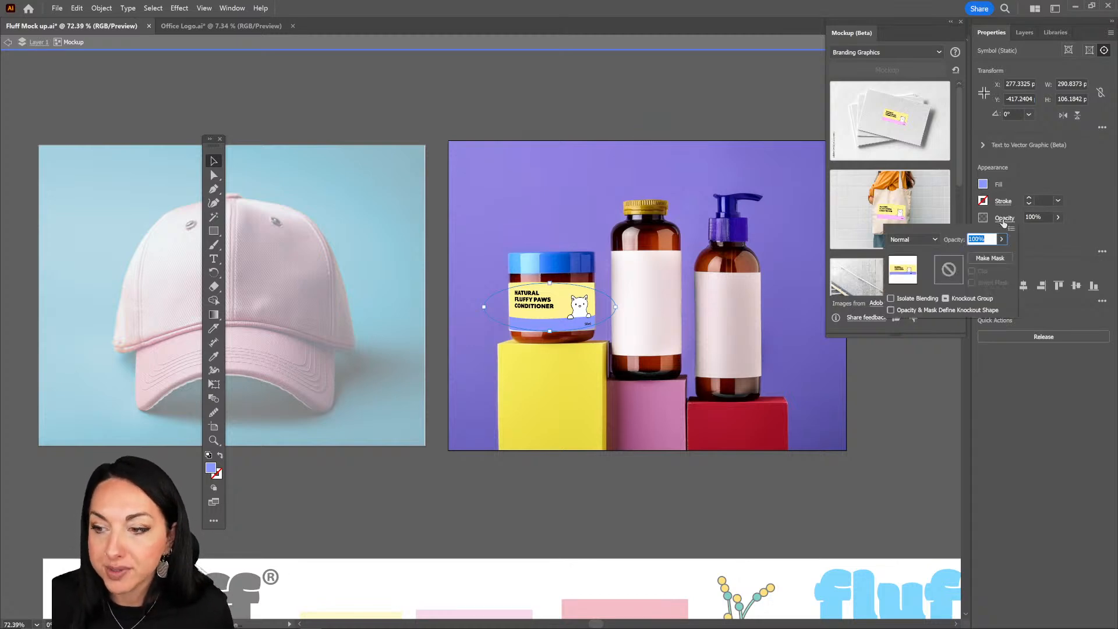
click(925, 239)
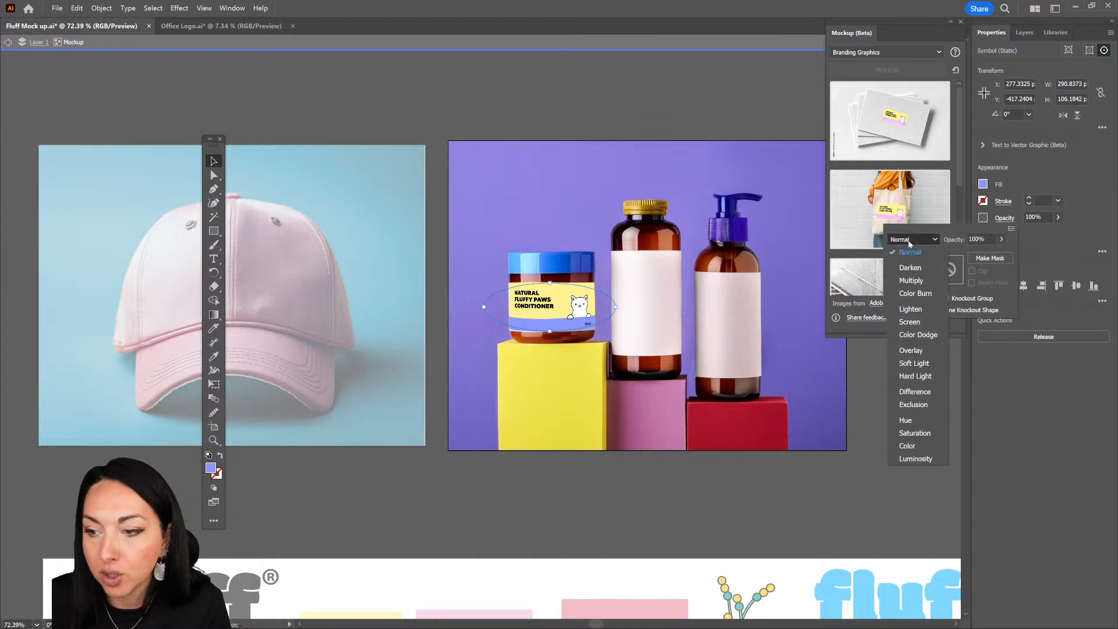
click(926, 280)
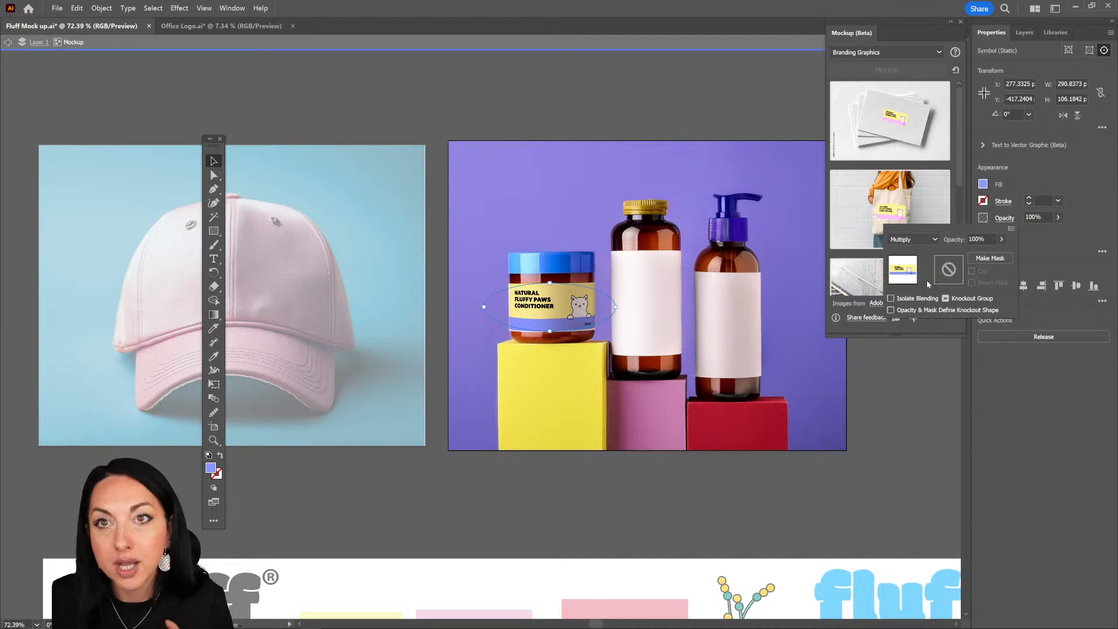
click(613, 494)
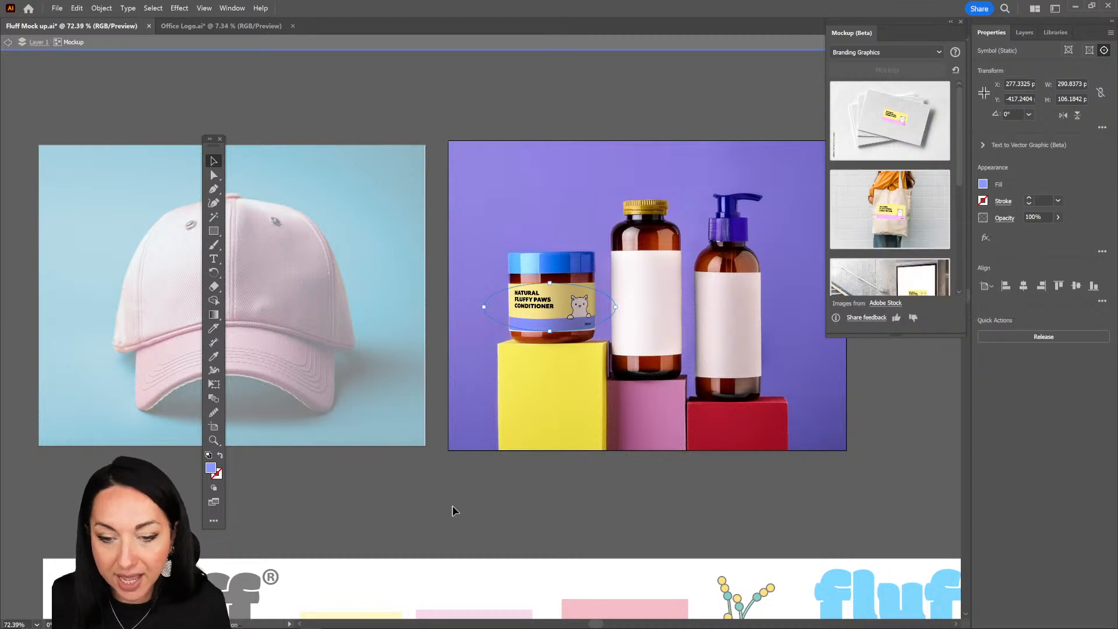
double_click(523, 463)
drag(525, 477, 491, 269)
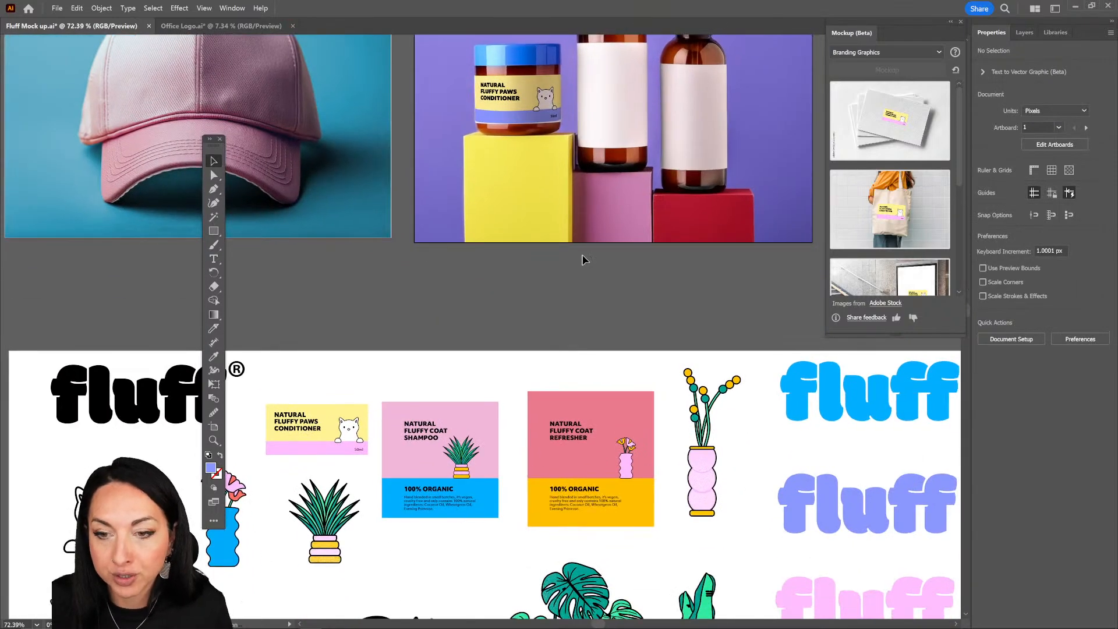
drag(581, 257, 581, 299)
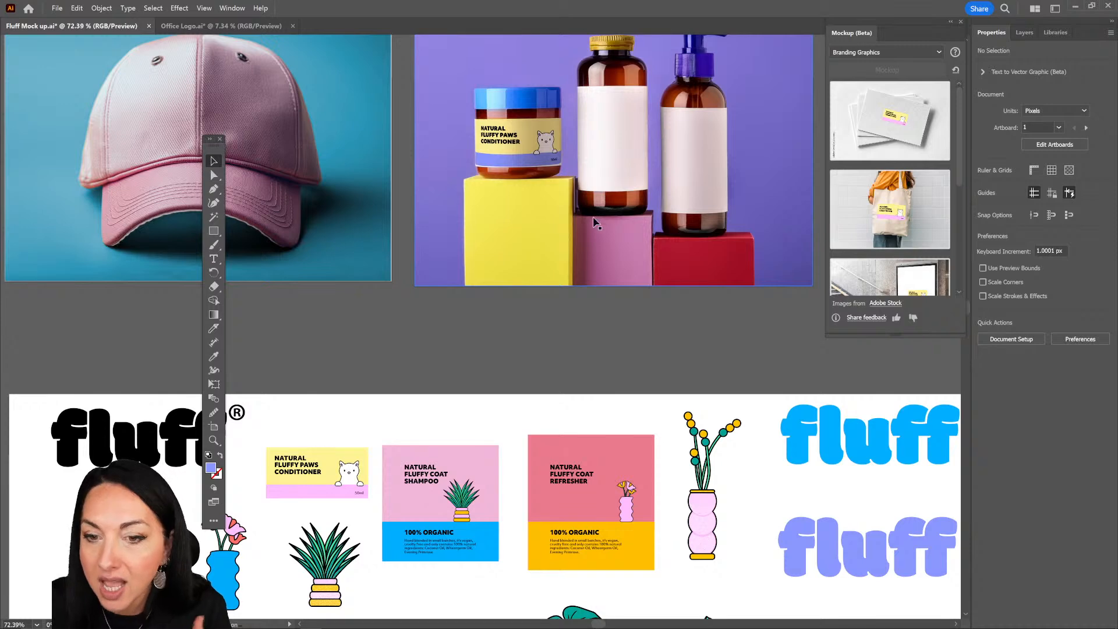
click(451, 542)
drag(445, 591, 446, 592)
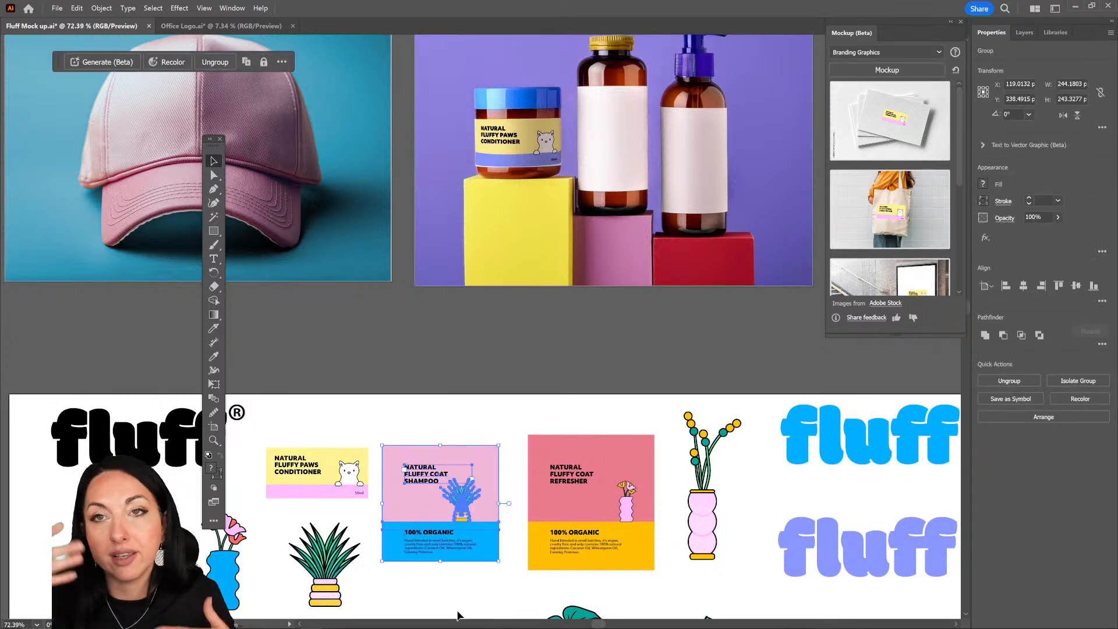
mouse_move(678, 143)
mouse_down()
mouse_move(704, 227)
mouse_move(687, 157)
mouse_up()
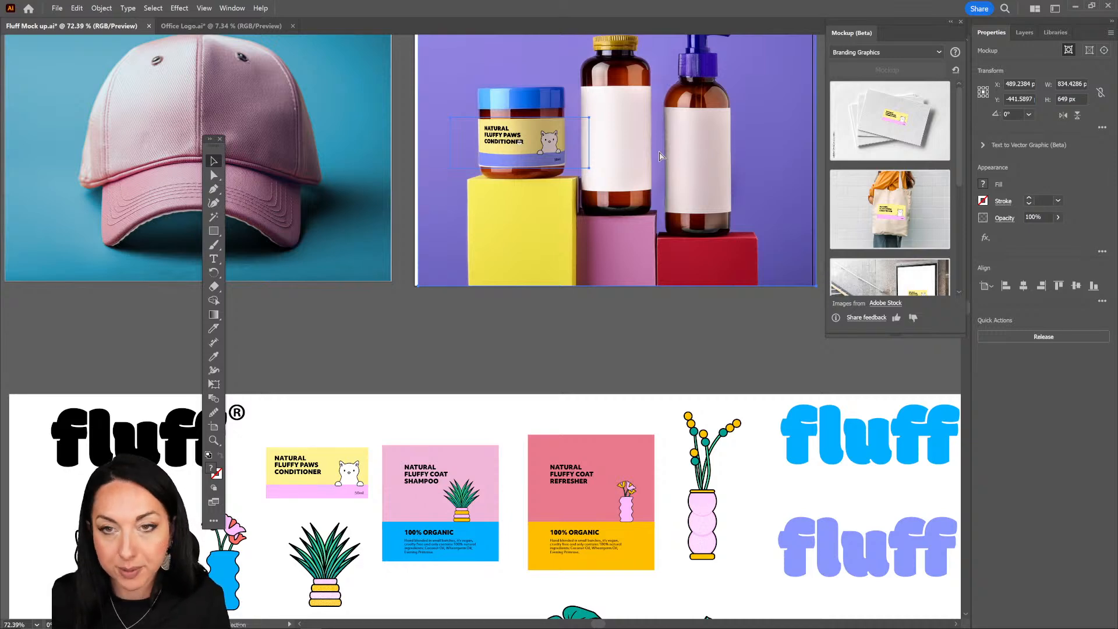
click(510, 321)
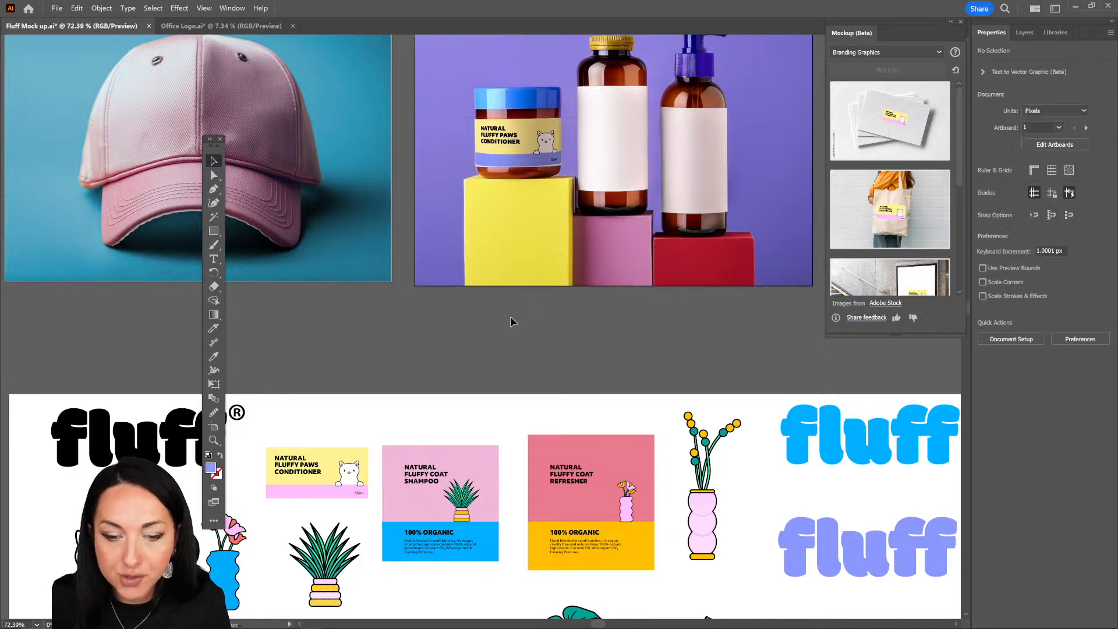
drag(420, 403, 499, 550)
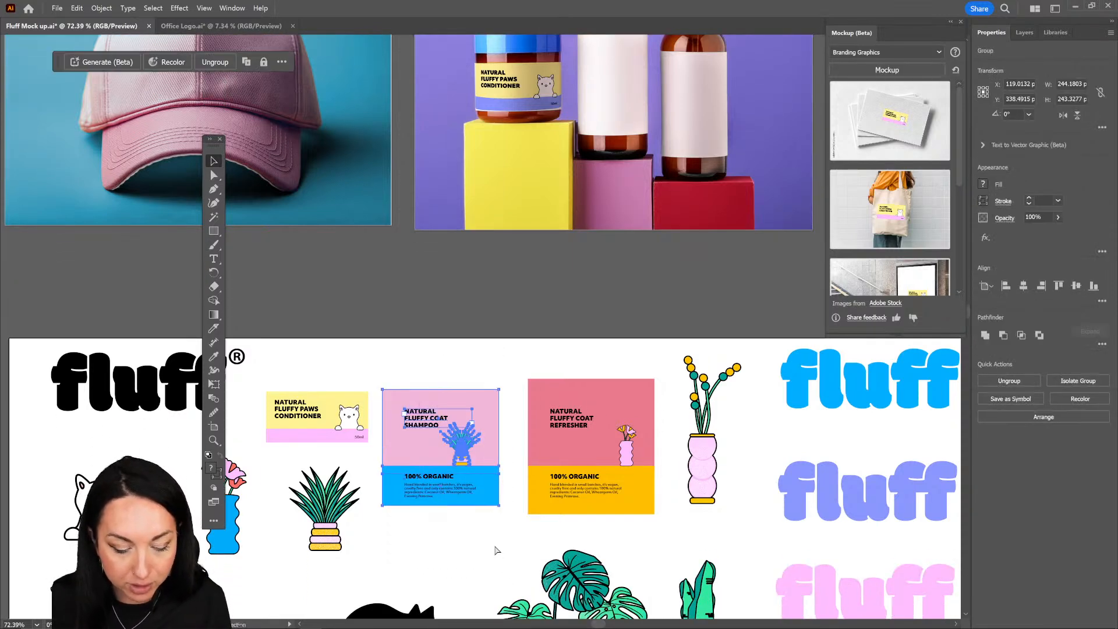
click(509, 391)
drag(537, 252, 494, 348)
click(623, 120)
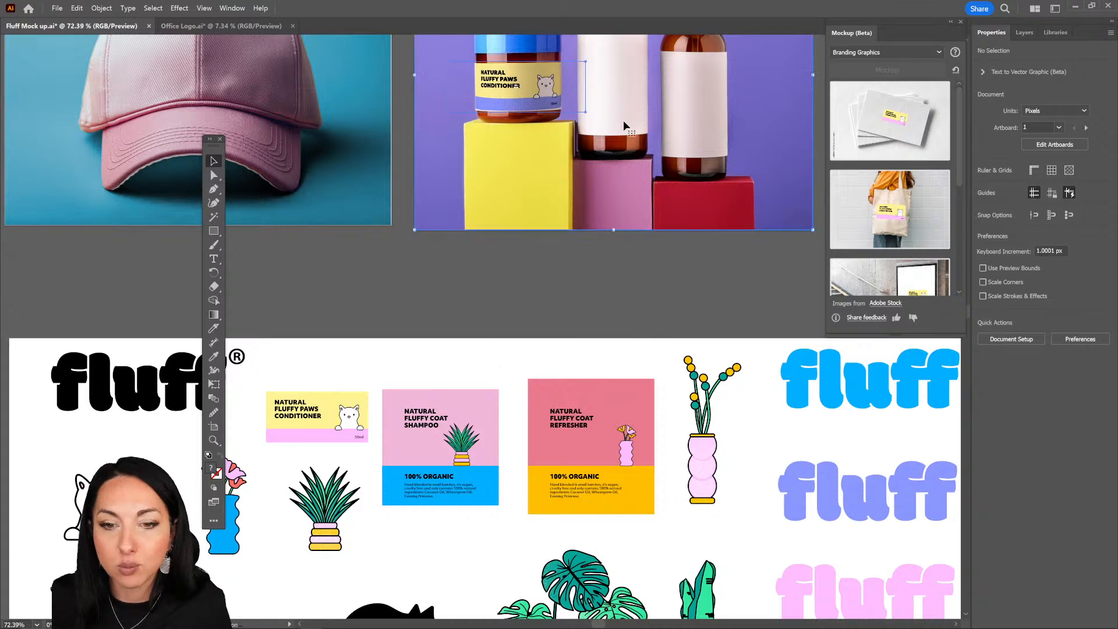
key(space)
drag(628, 140, 593, 365)
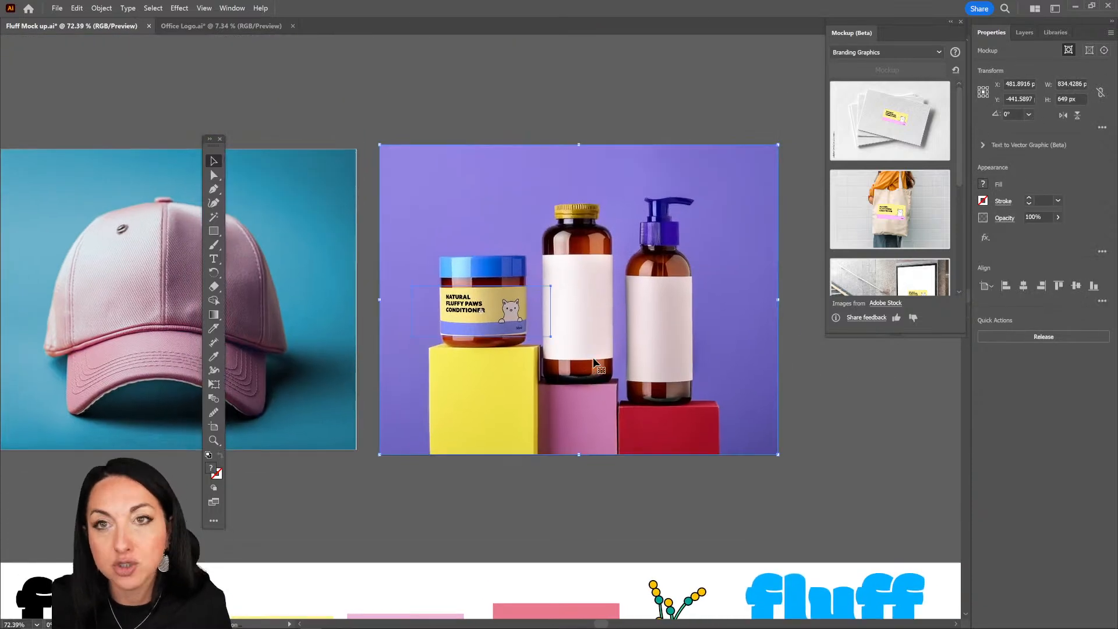
double_click(594, 363)
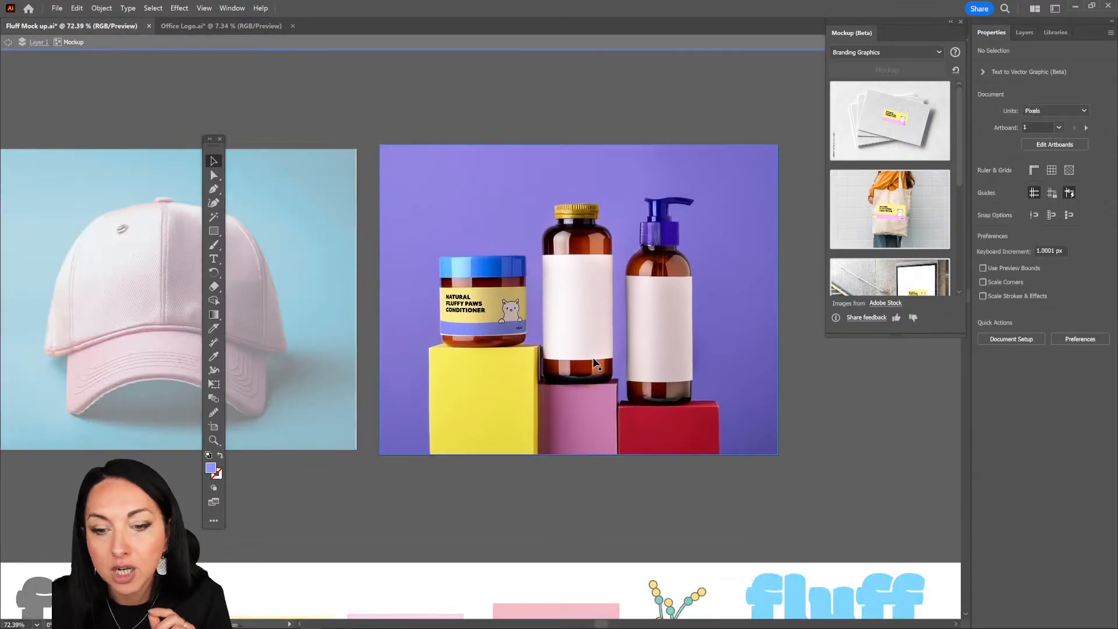
click(484, 318)
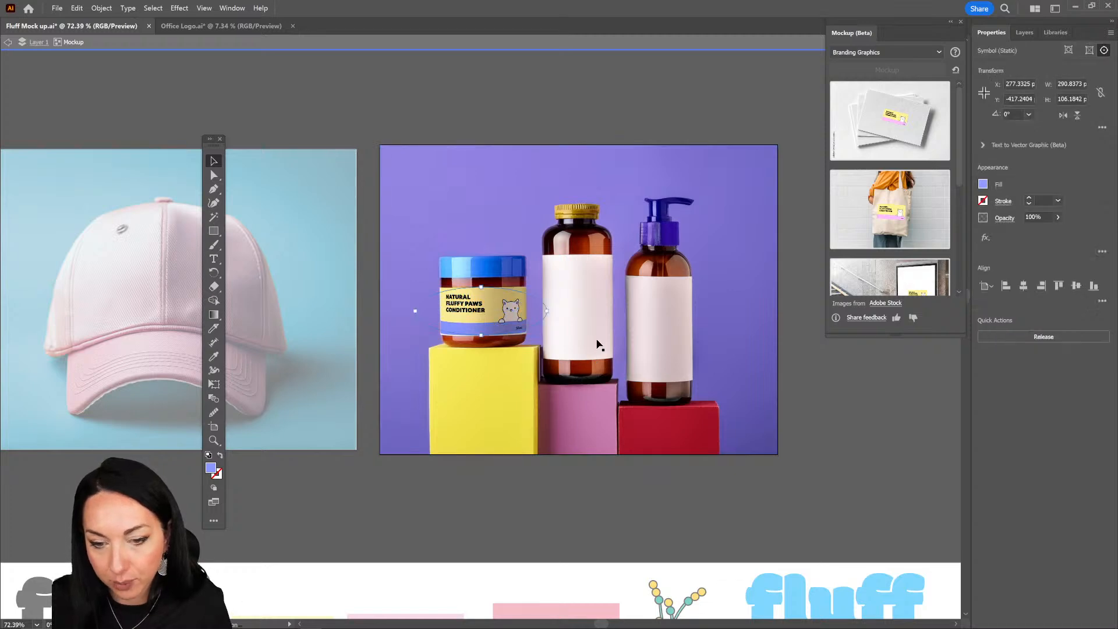
key(ctrl)
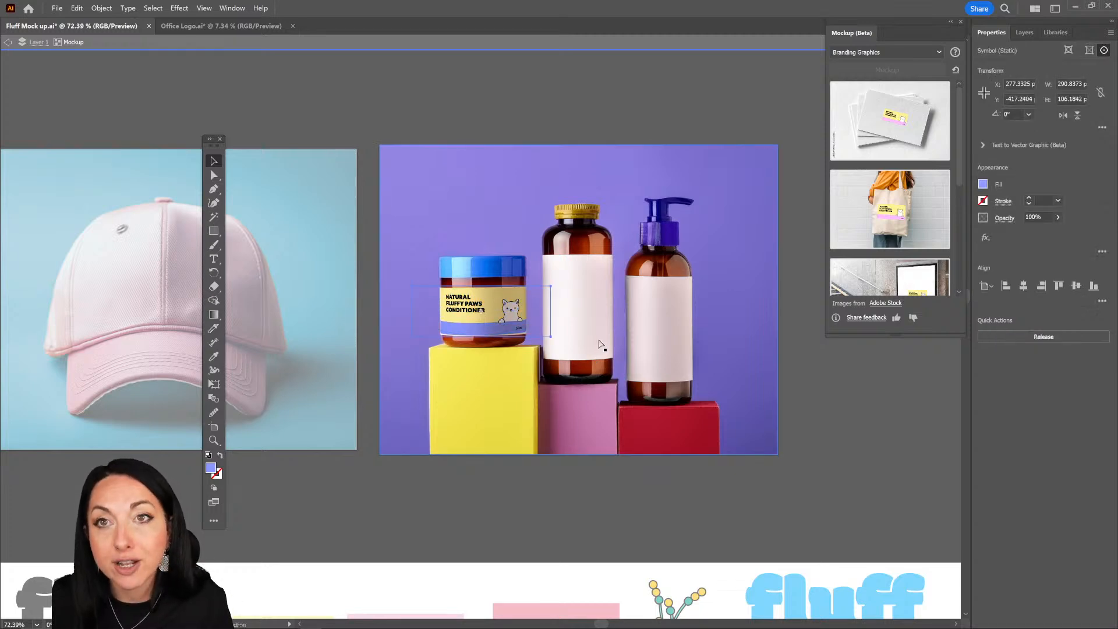
key(ctrl+z)
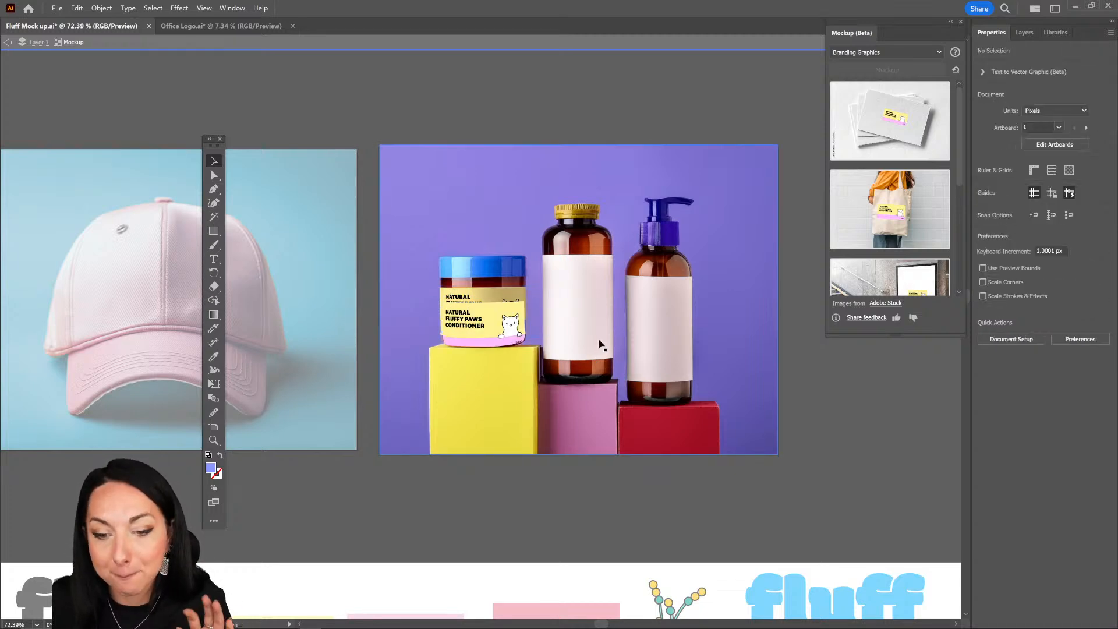
click(499, 316)
click(533, 487)
double_click(533, 488)
Step: Copy the shampoo label into the packaging mockup and position it on the front of the gold-capped middle bottle
scroll(501, 299, down, 5)
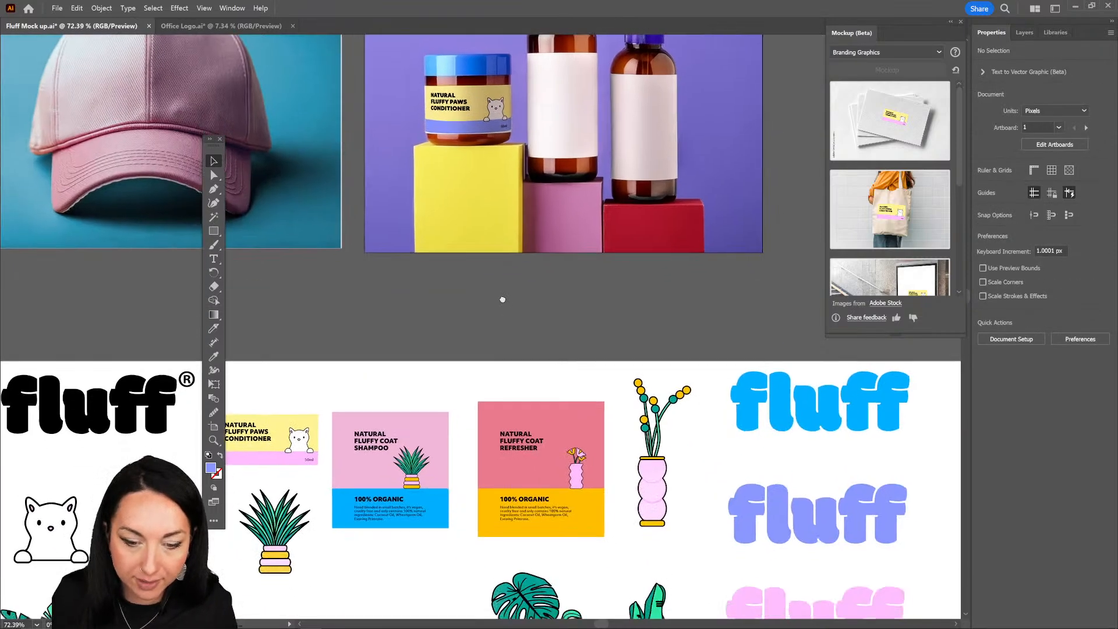
click(401, 529)
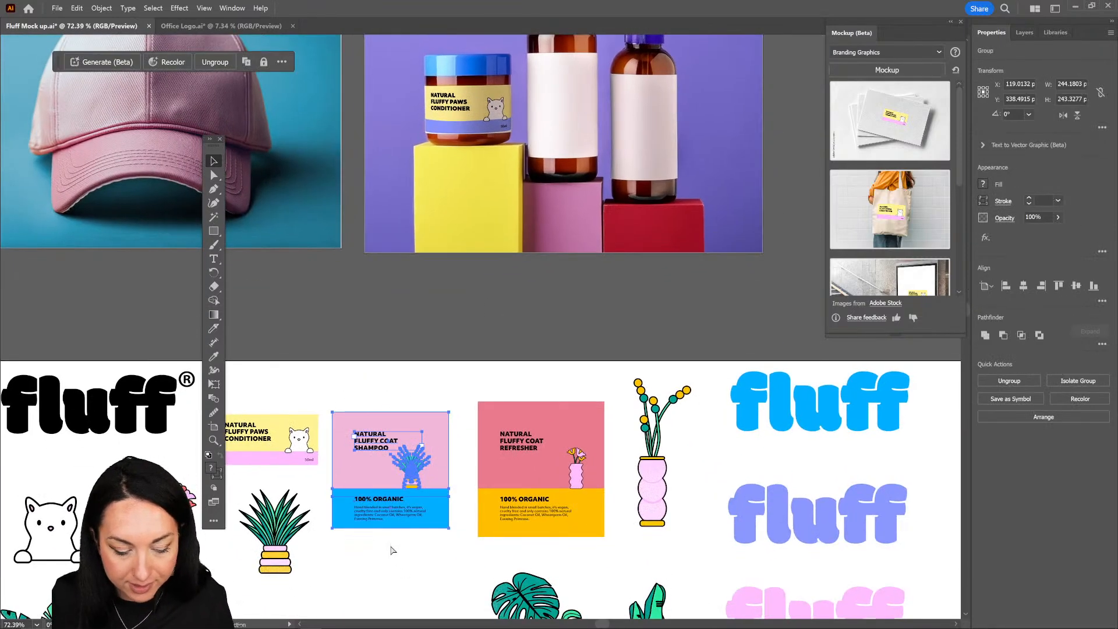
click(636, 209)
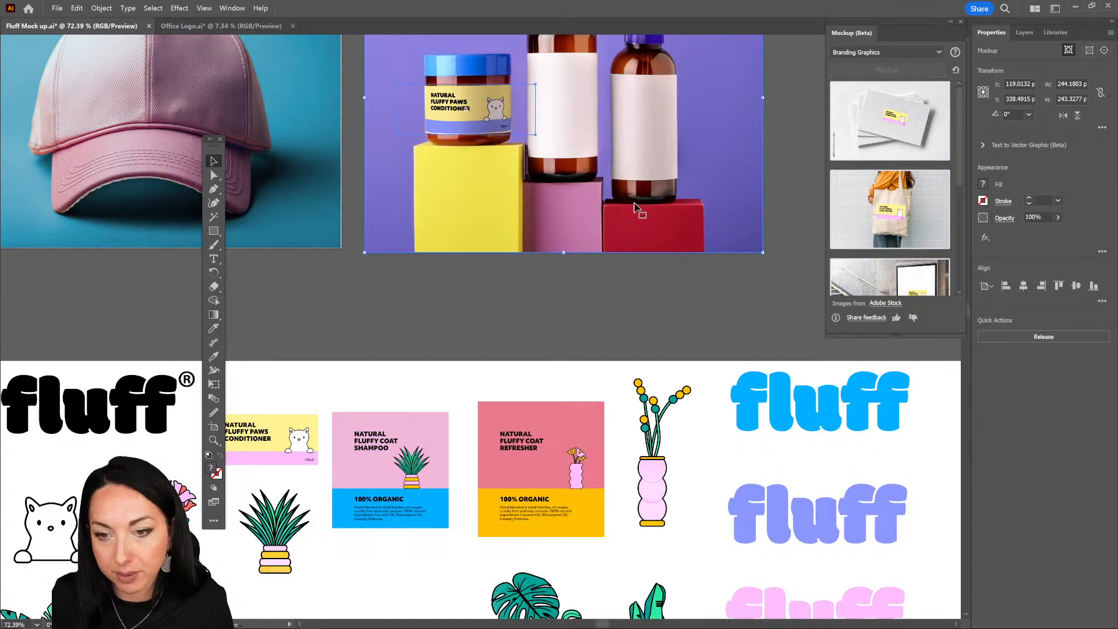
double_click(593, 233)
drag(591, 232, 575, 483)
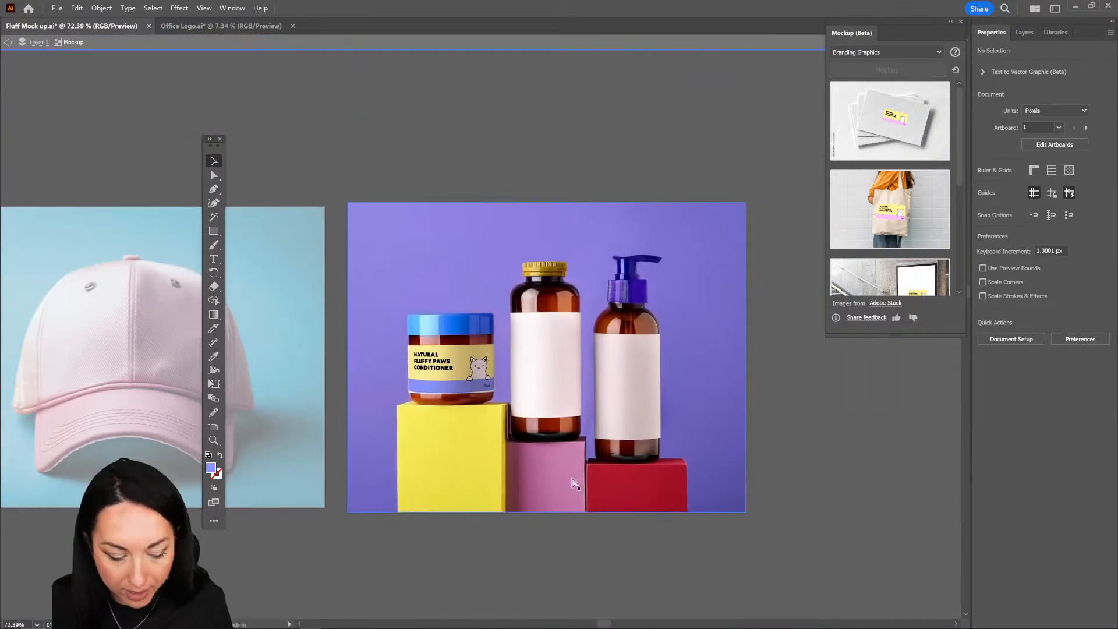
key(ctrl+v)
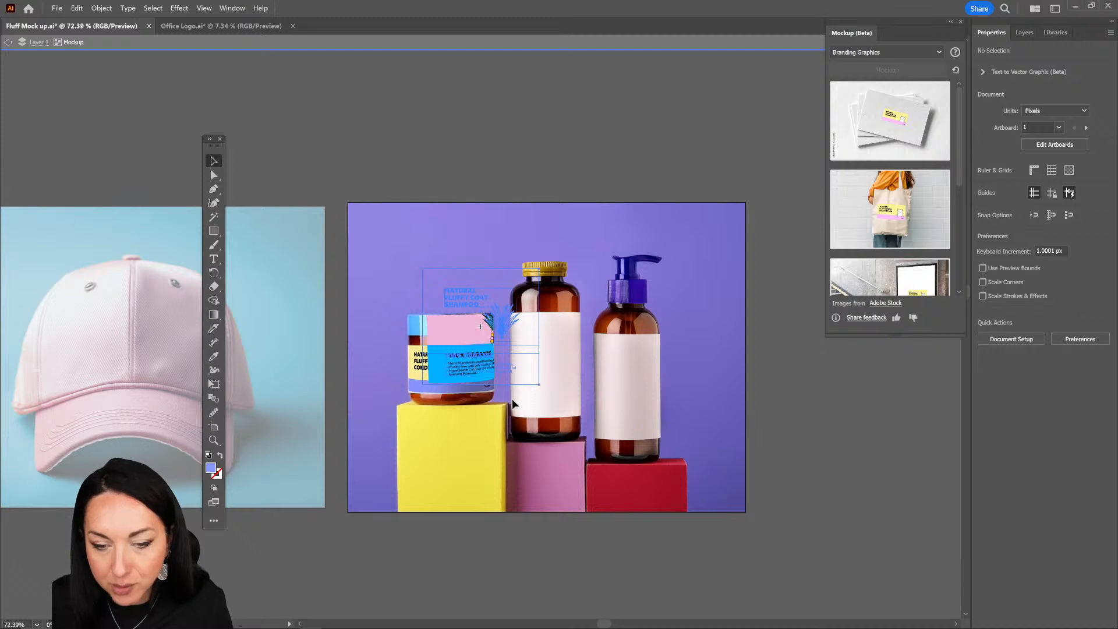
drag(511, 398, 539, 398)
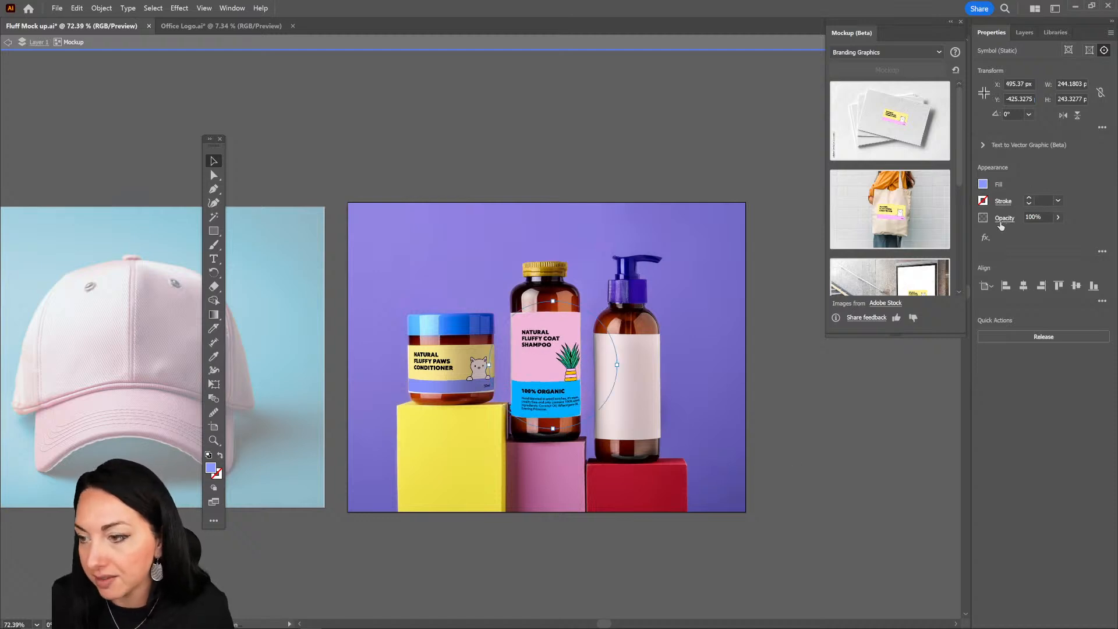
Step: Set the blend mode of the shampoo label on the middle bottle to Multiply
click(1002, 220)
click(900, 239)
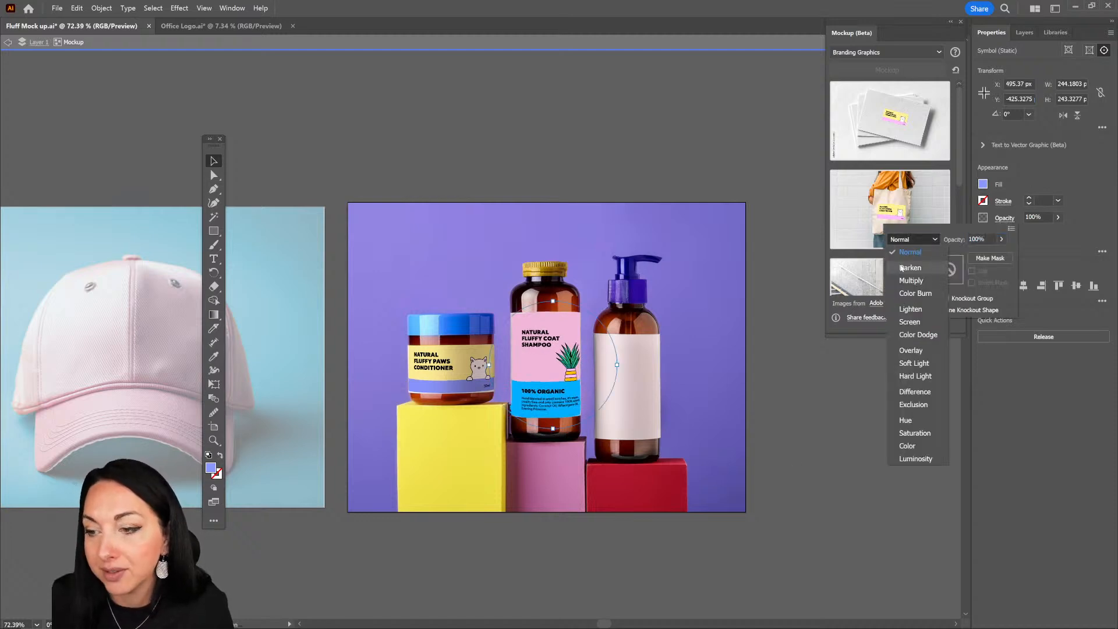
click(911, 281)
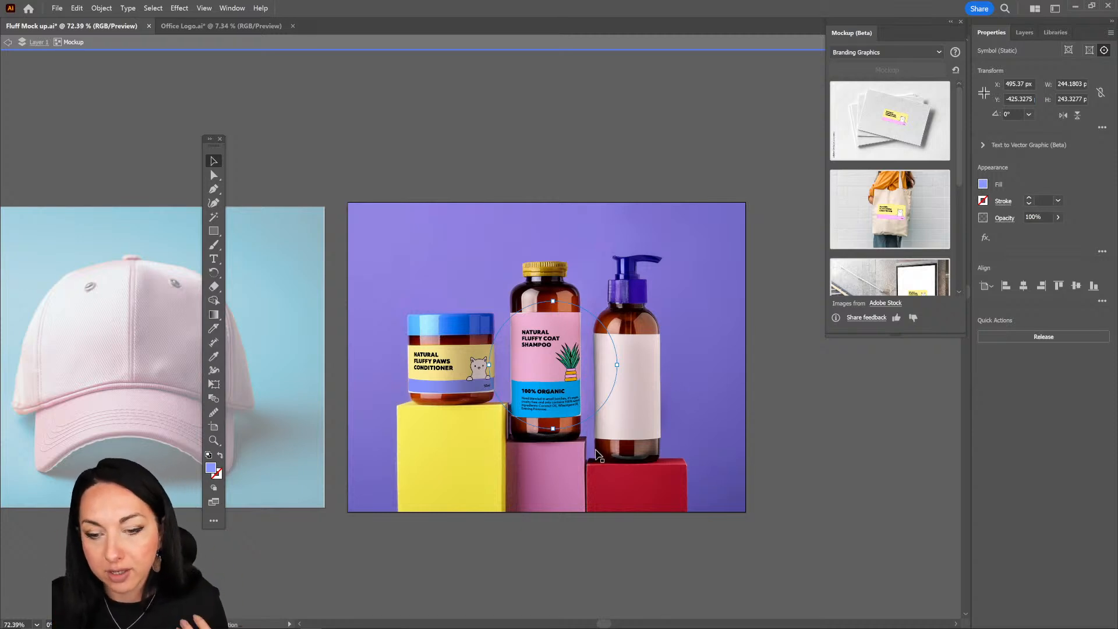
drag(648, 508, 646, 511)
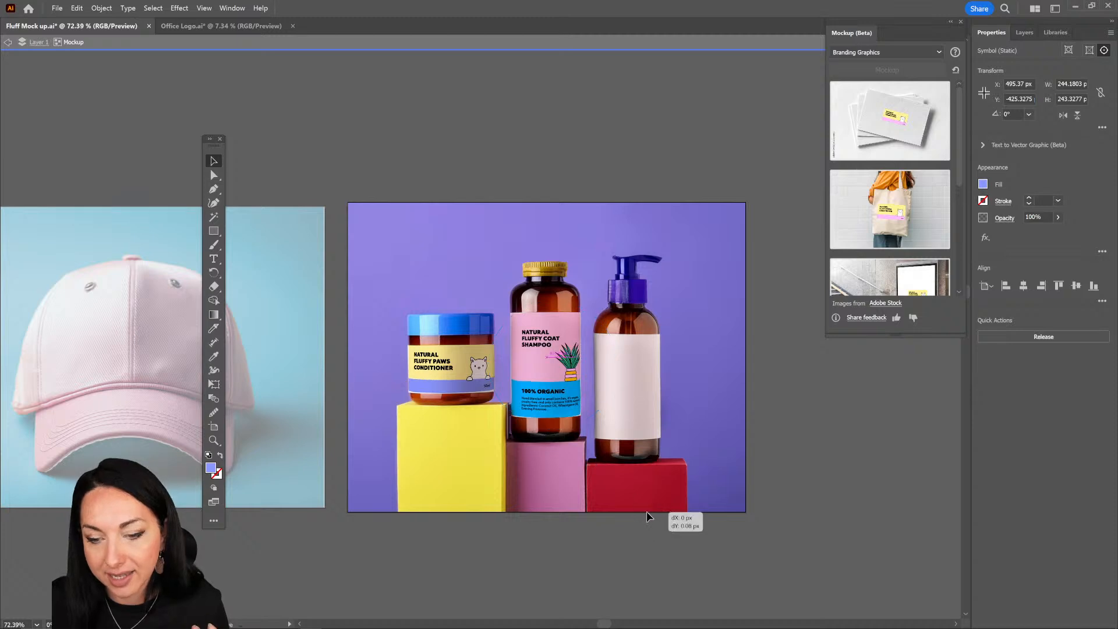
Step: Open the middle bottle label's artwork for editing, replace the word SHAMPOO with SPRAY, and exit the editing
double_click(546, 312)
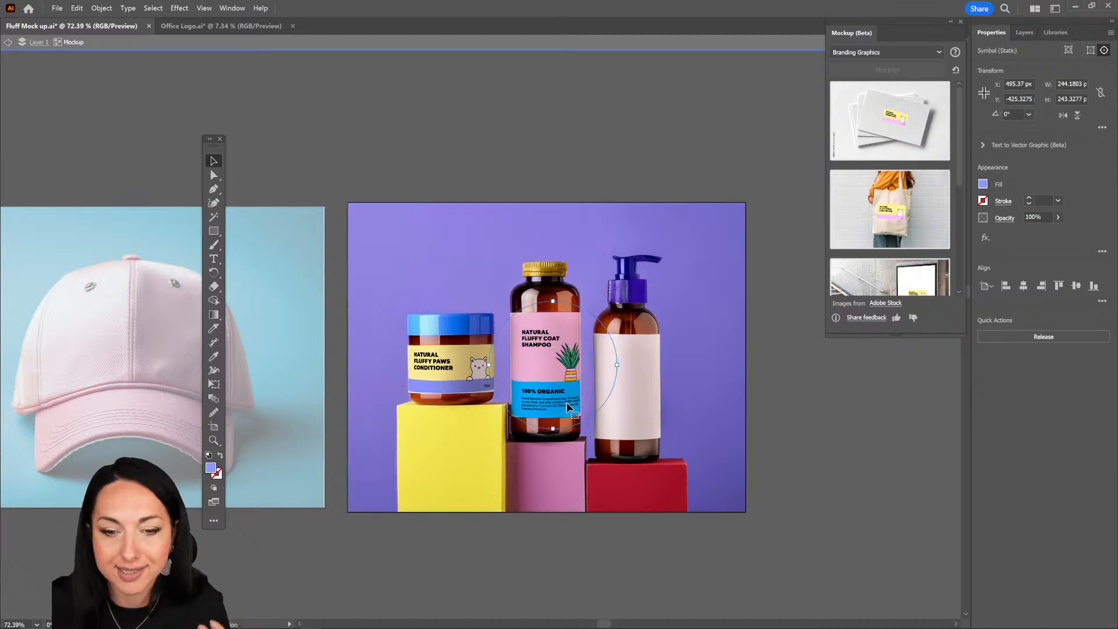
double_click(548, 358)
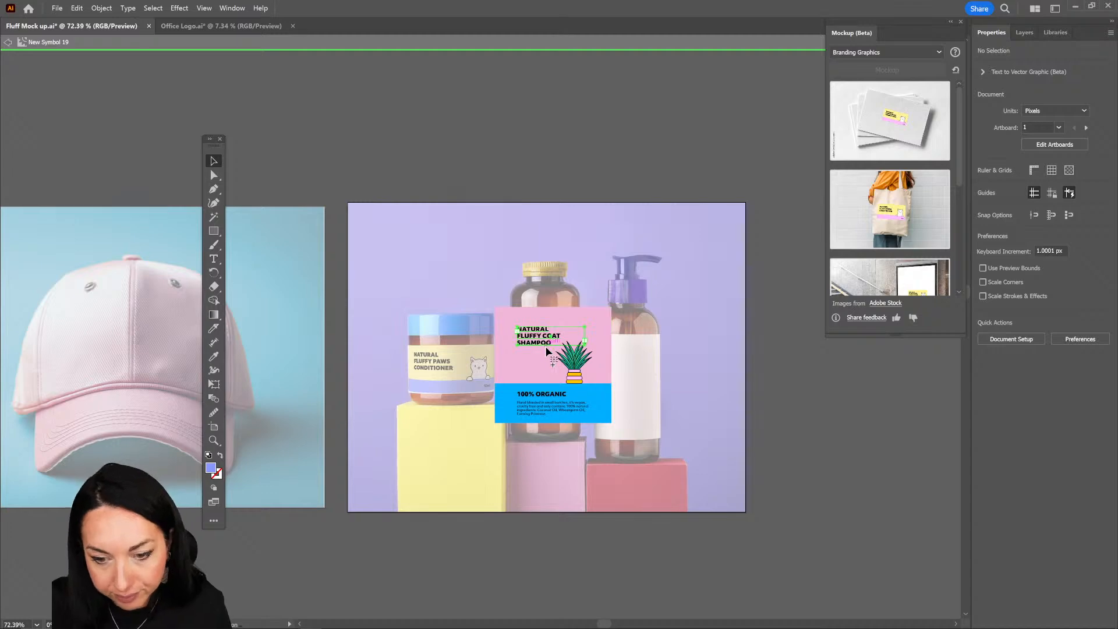
click(528, 346)
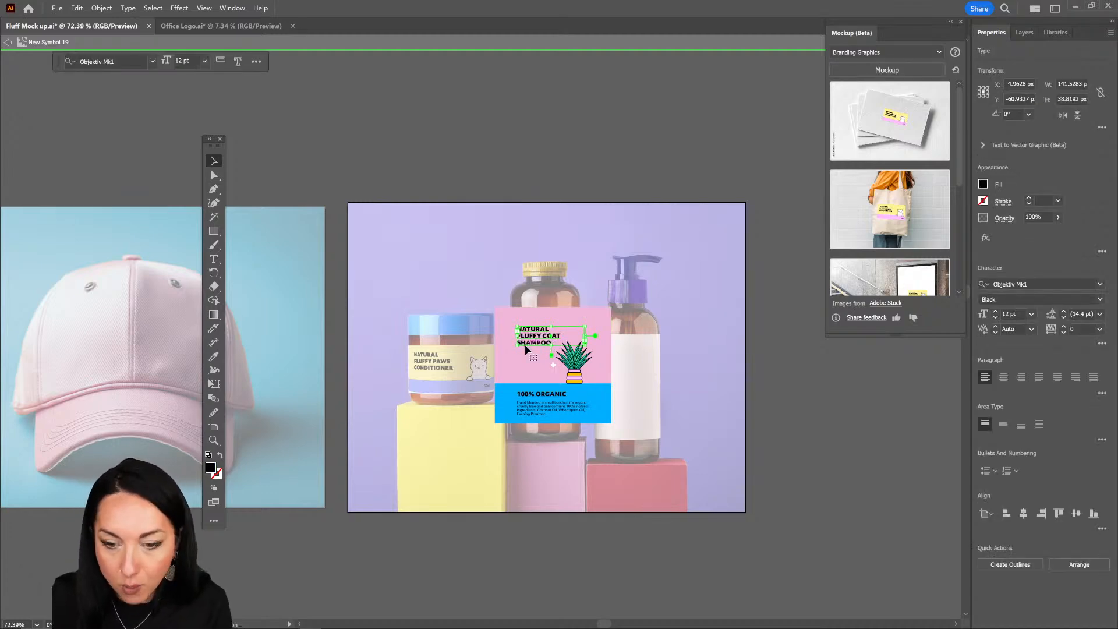
double_click(527, 343)
double_click(527, 344)
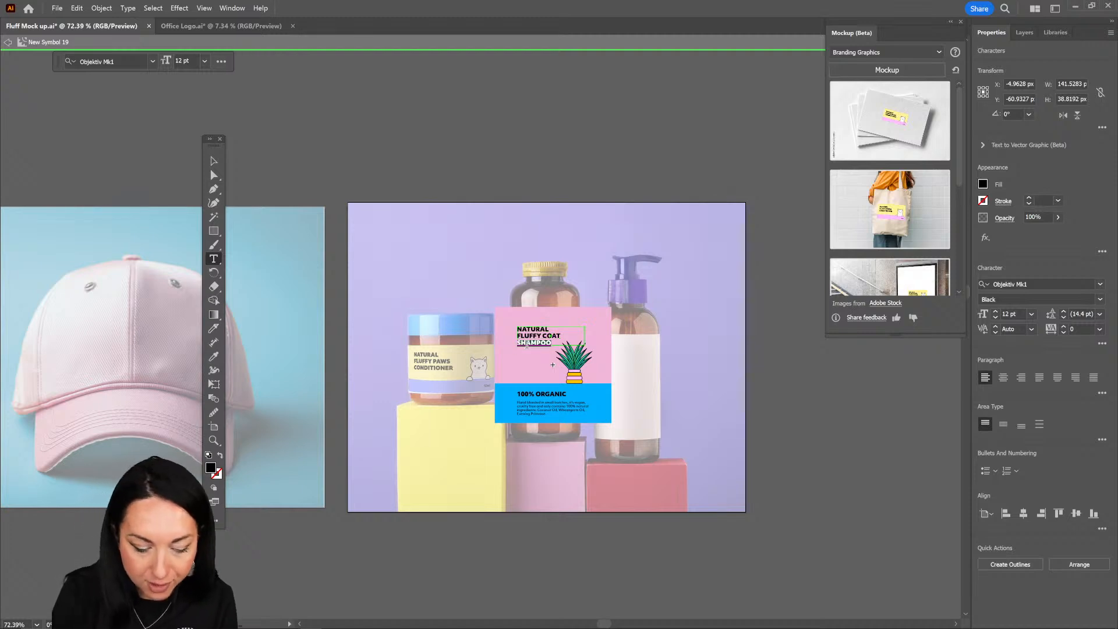
text(SPRAY)
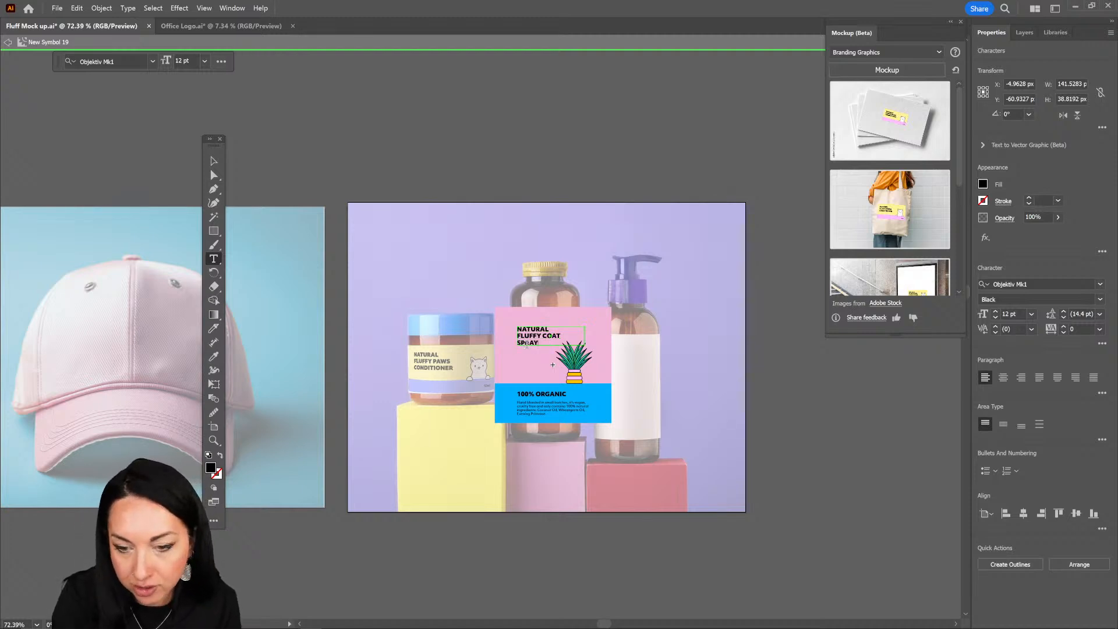
click(213, 161)
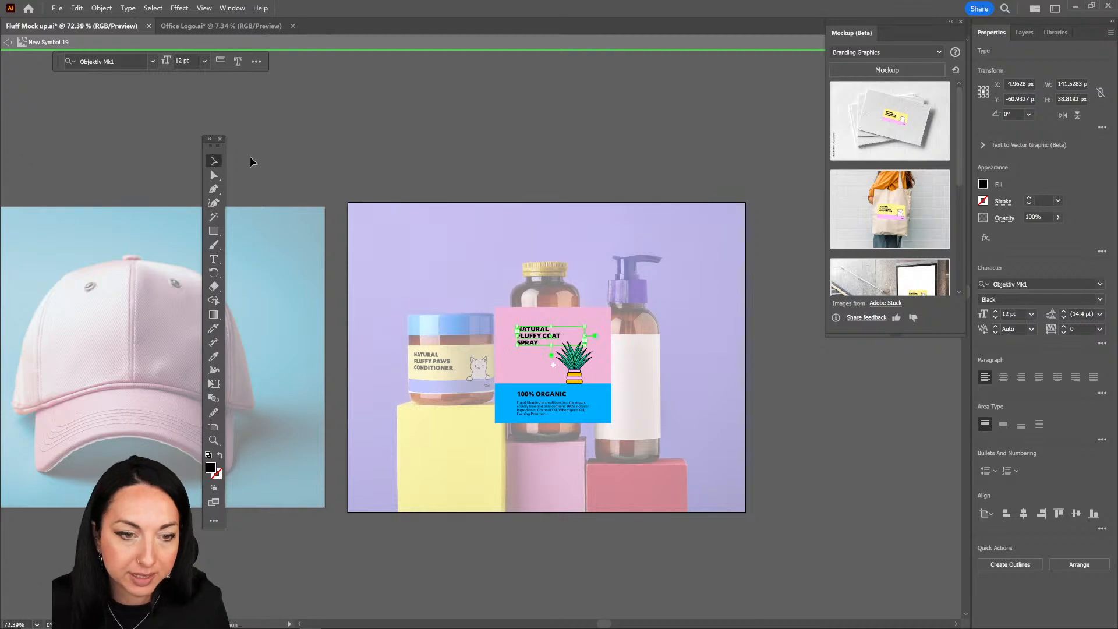
click(258, 159)
double_click(257, 155)
Step: Paste a copy of the white cat drawing and place it on the front of the pink cap, just above the brim
scroll(652, 438, down, 2)
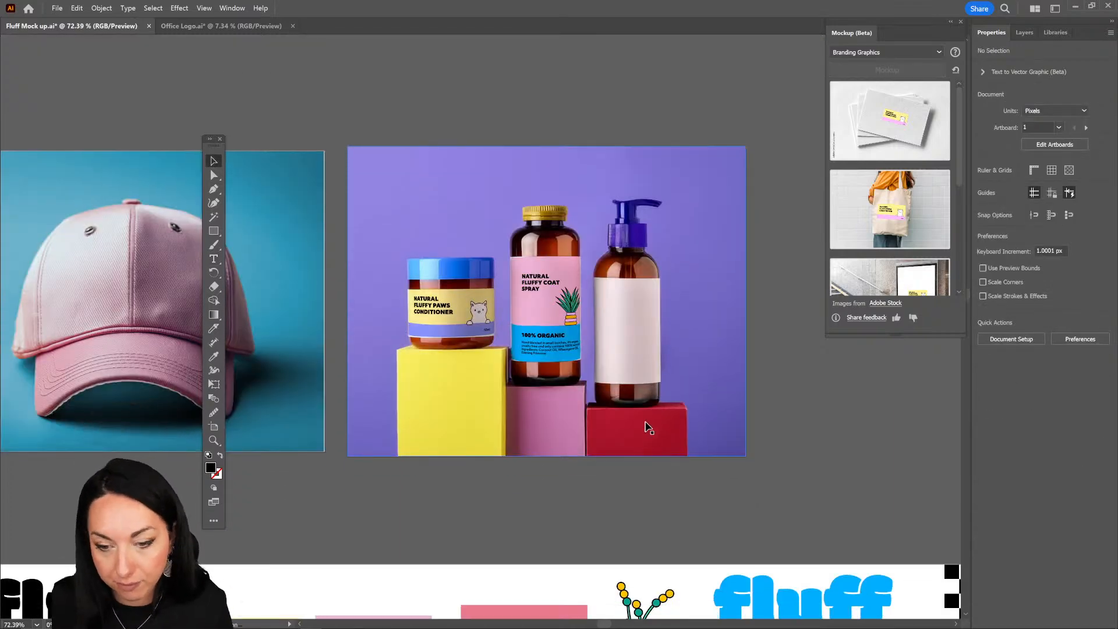
scroll(652, 443, left, 10)
scroll(654, 465, down, 5)
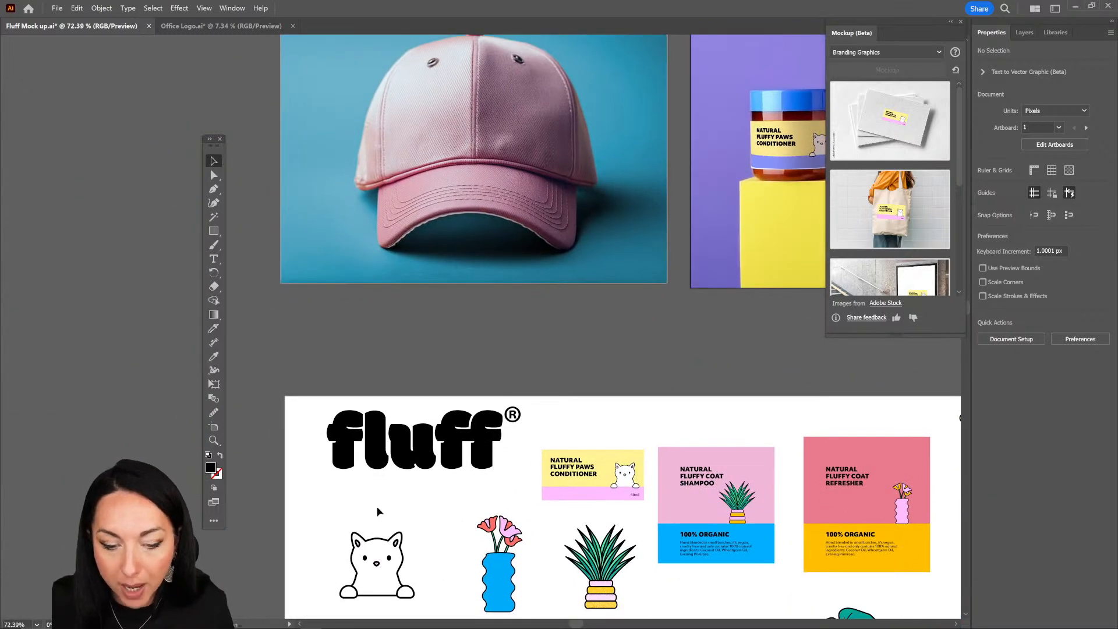
click(410, 592)
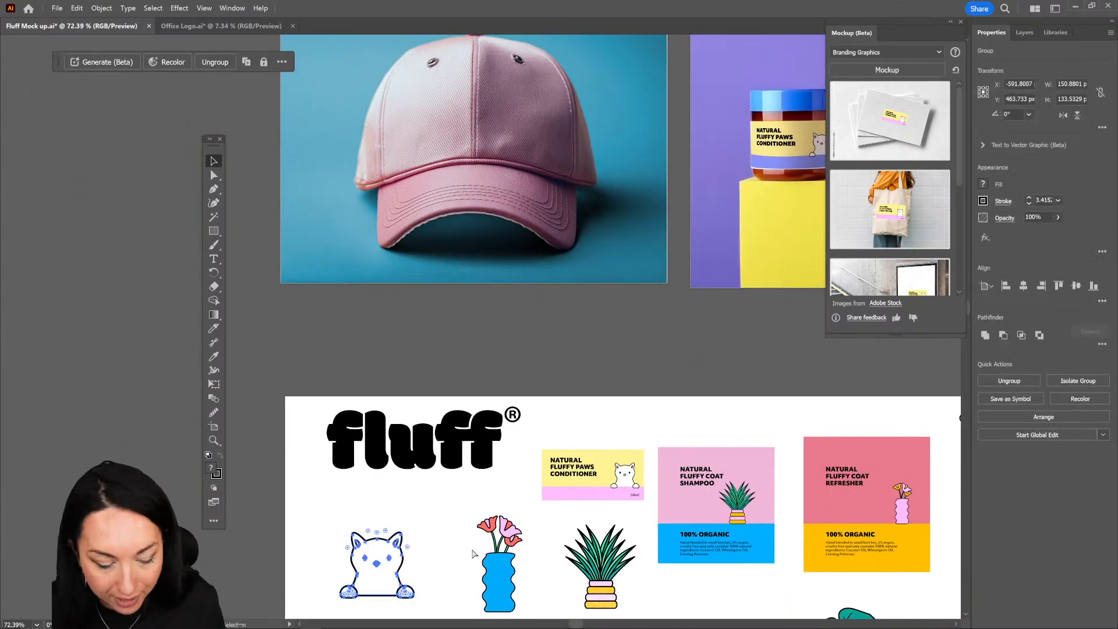
key(ctrl+v)
drag(506, 319, 524, 96)
drag(520, 106, 444, 347)
Step: Make a mockup from the cap photo and the cat drawing, and nudge the cat slightly upward on the cap
shift+click(524, 474)
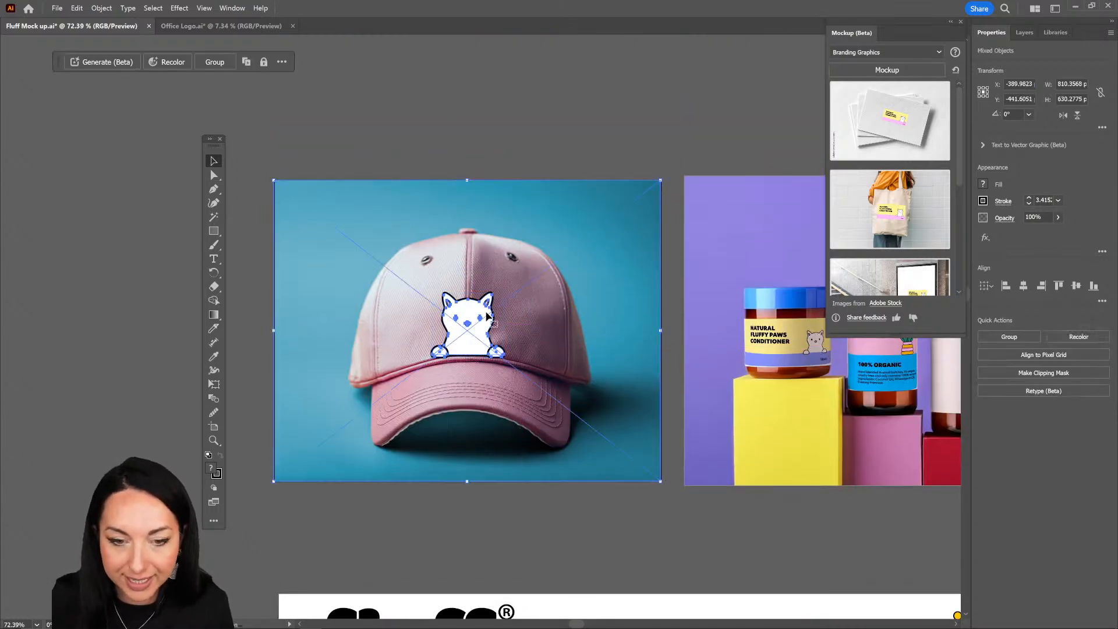
click(100, 9)
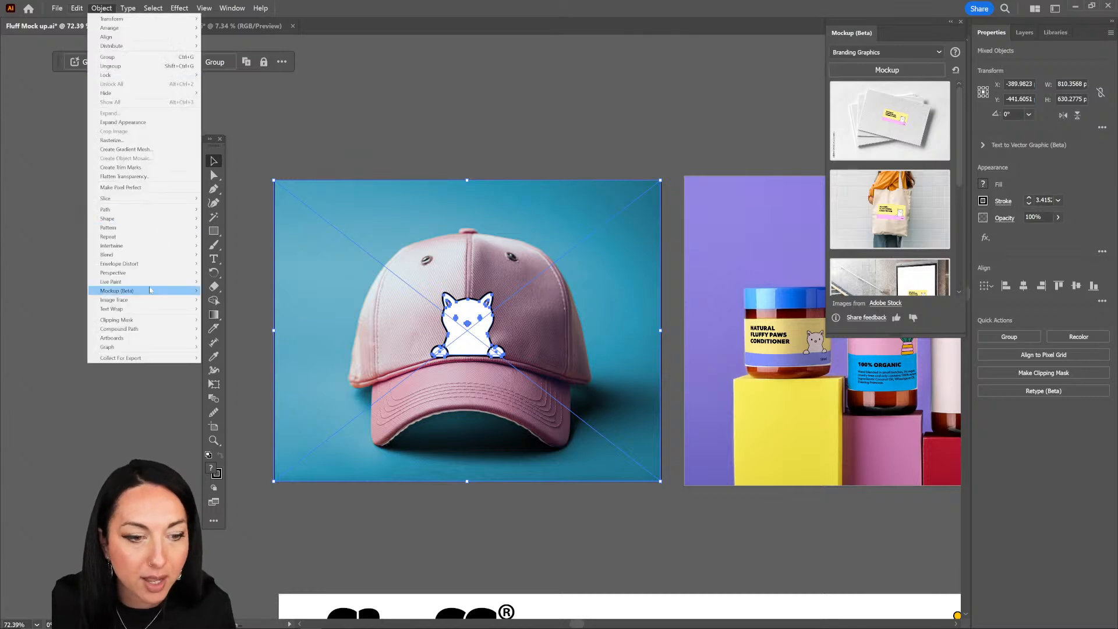
mouse_move(175, 290)
click(220, 291)
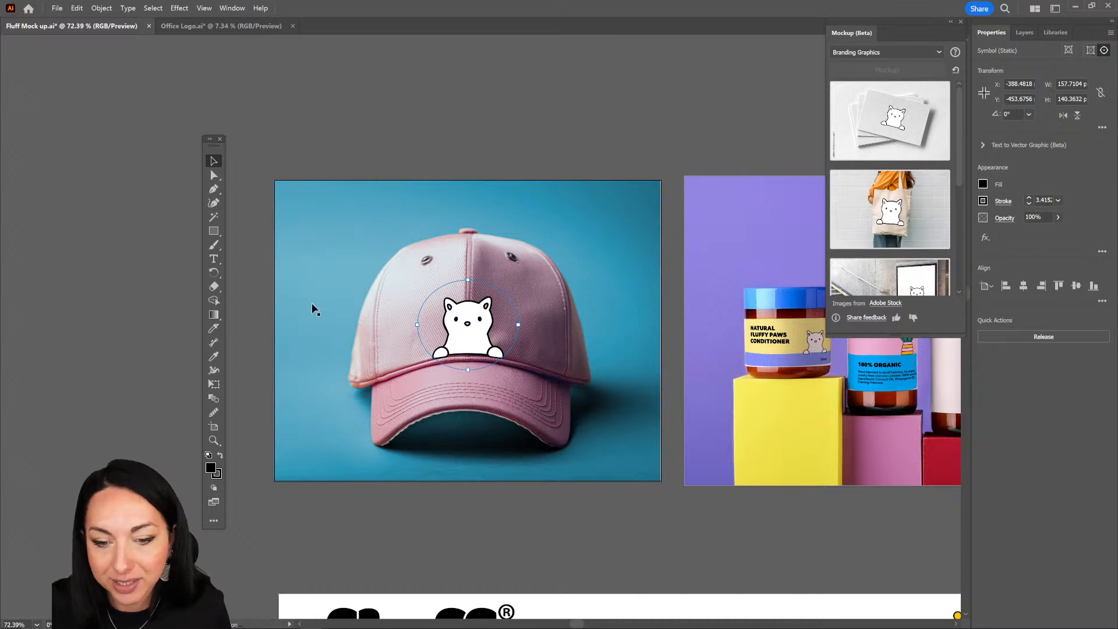
mouse_move(484, 327)
mouse_down()
mouse_move(403, 337)
mouse_move(395, 347)
mouse_move(502, 322)
mouse_move(468, 377)
mouse_move(465, 344)
mouse_move(483, 322)
mouse_up()
Step: Try the Color Burn and Multiply blend modes on the cap's cat and return it to Normal
scroll(398, 345, up, 4)
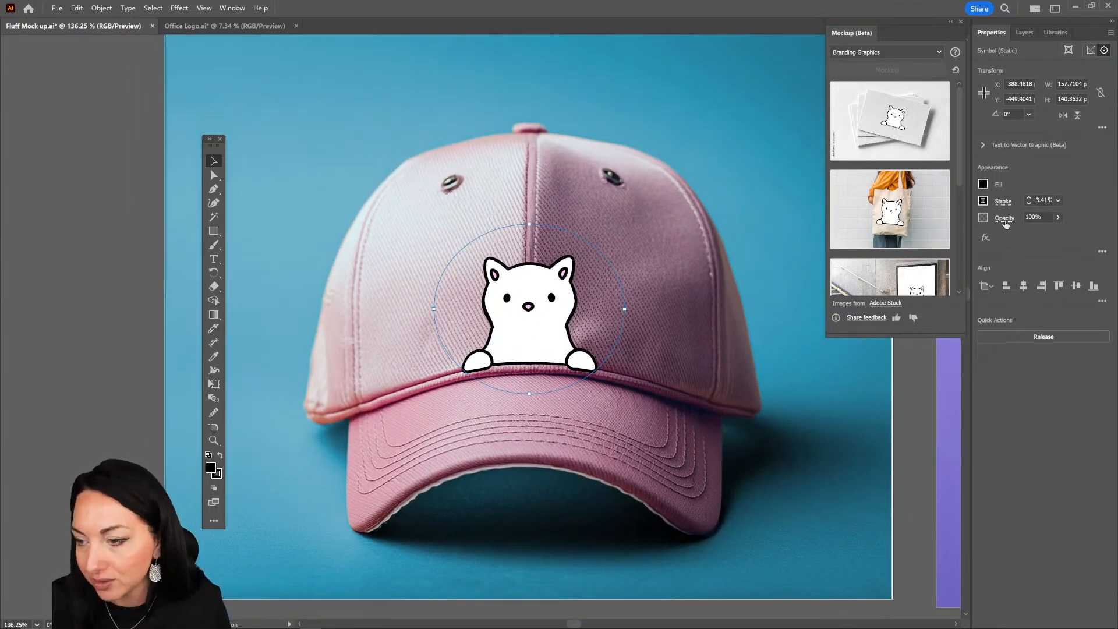
click(1003, 219)
click(925, 240)
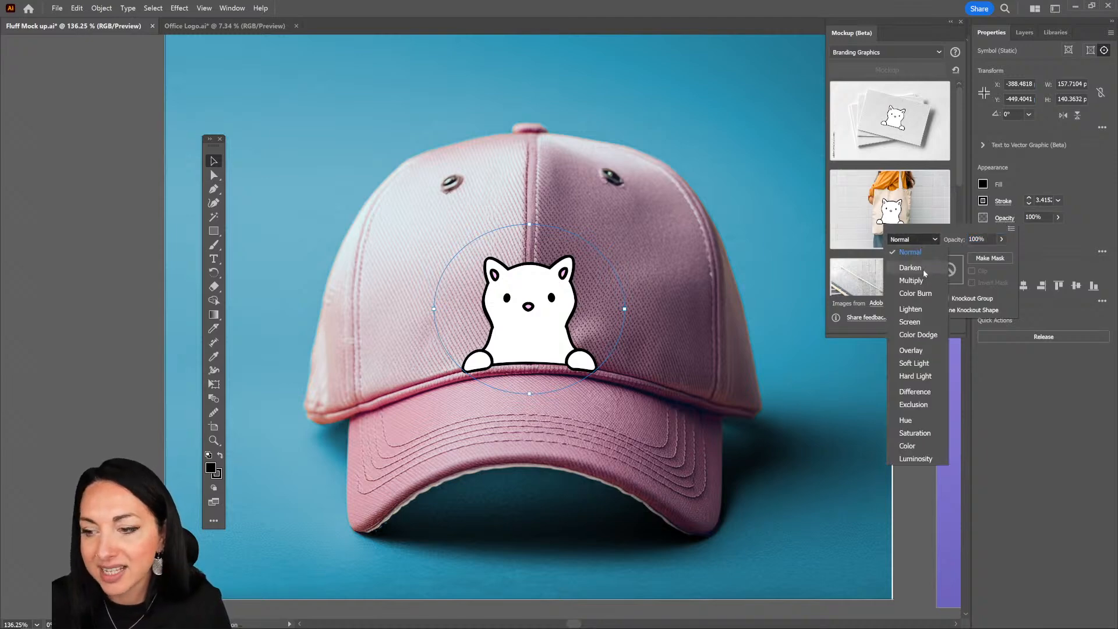
click(916, 293)
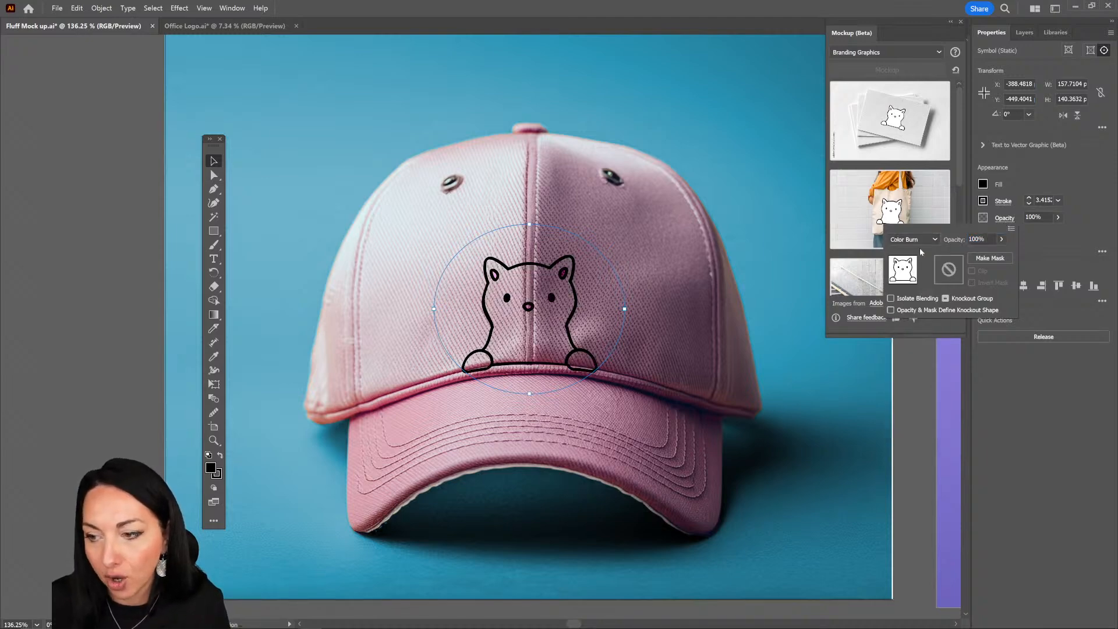
click(917, 240)
click(911, 280)
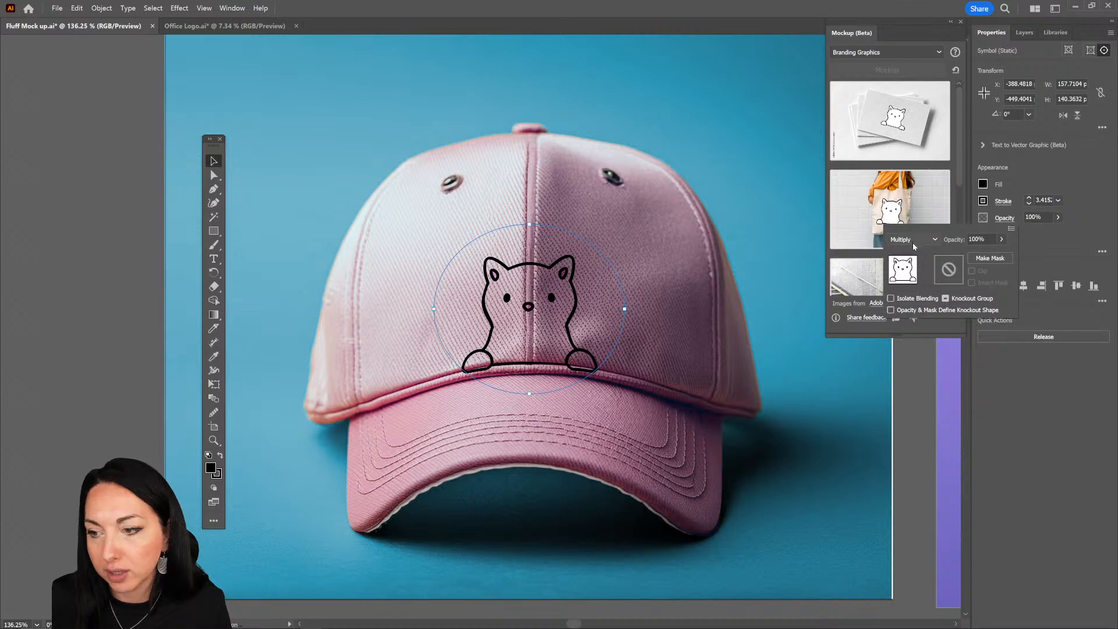
click(915, 240)
click(911, 252)
Step: Lower the opacity of the cat drawing on the cap to 65%
click(1001, 239)
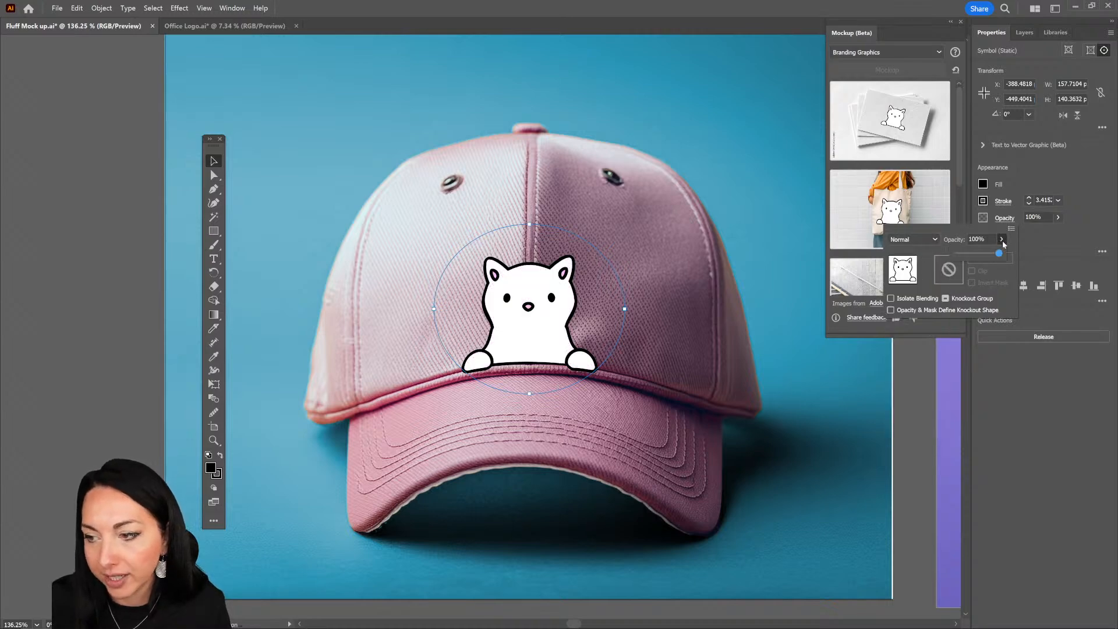
click(975, 258)
click(1002, 238)
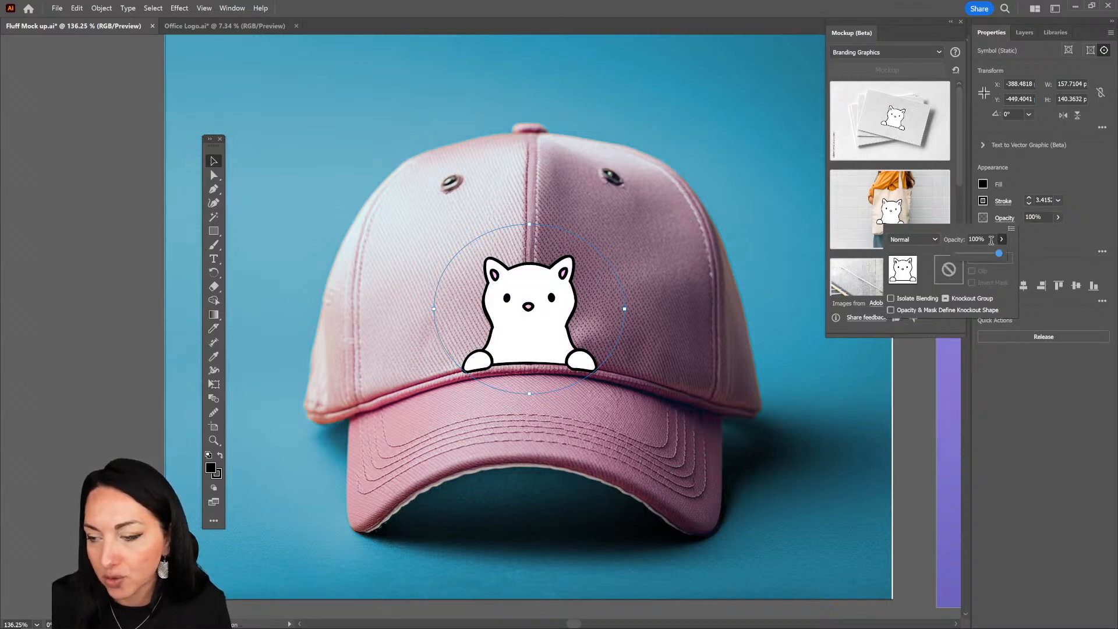
drag(1001, 253, 985, 253)
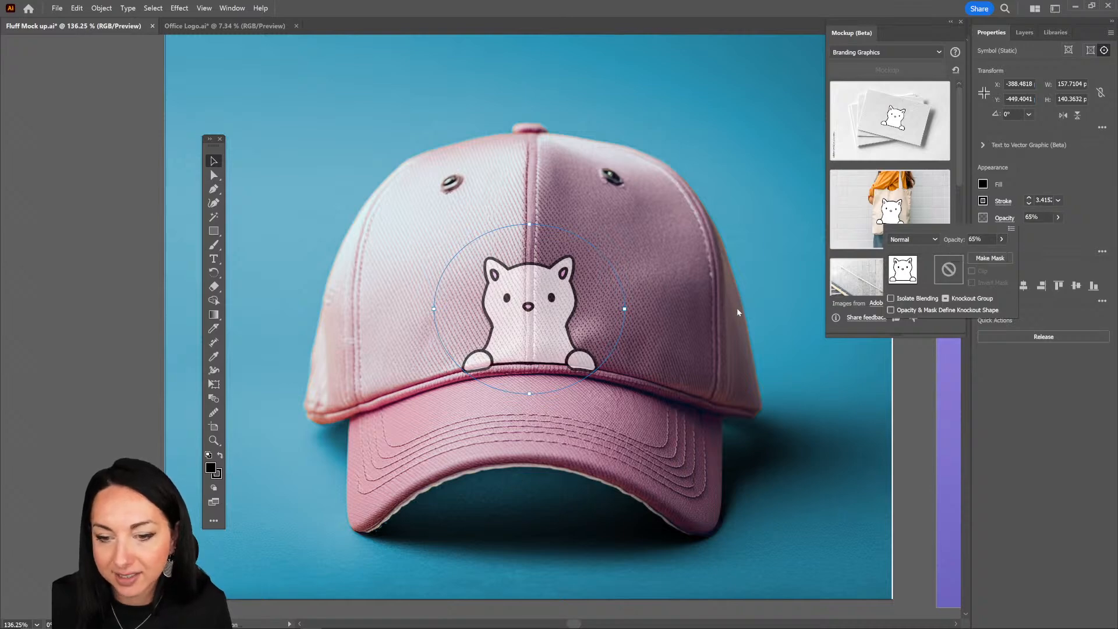
Step: Finish editing the cap mockup and enlarge the Mockup panel so all Branding Graphics templates fit
double_click(797, 383)
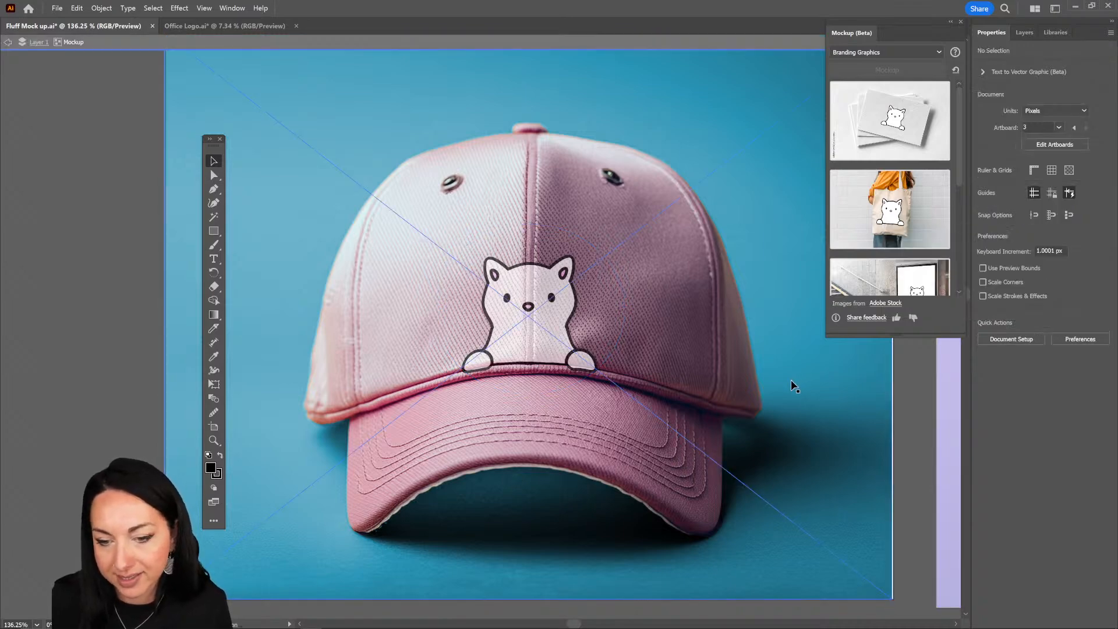
scroll(646, 516, down, 6)
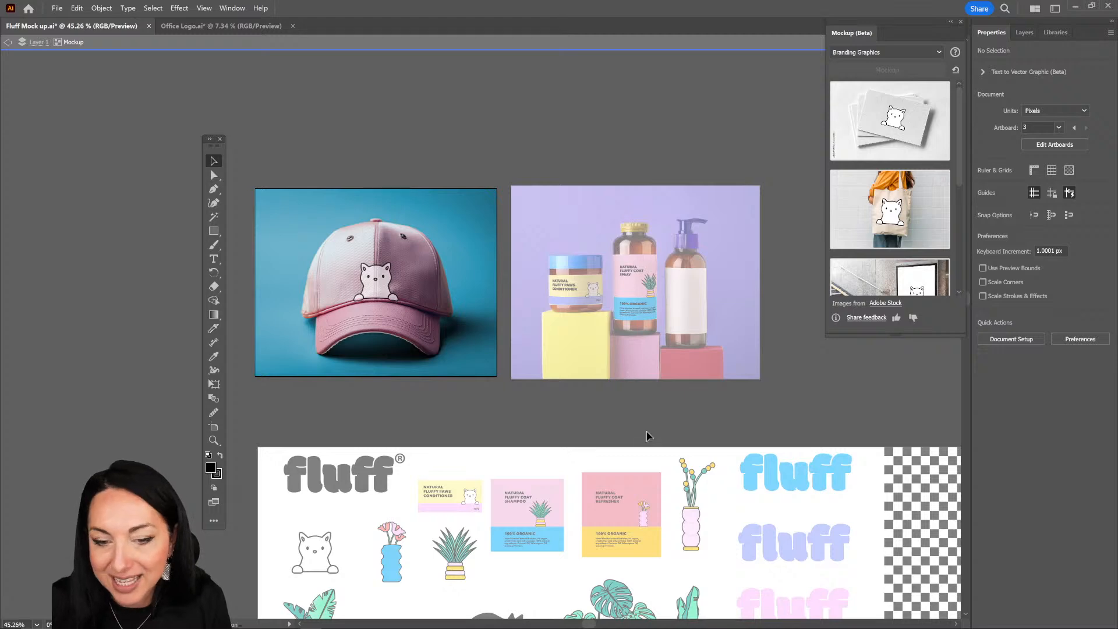
double_click(643, 404)
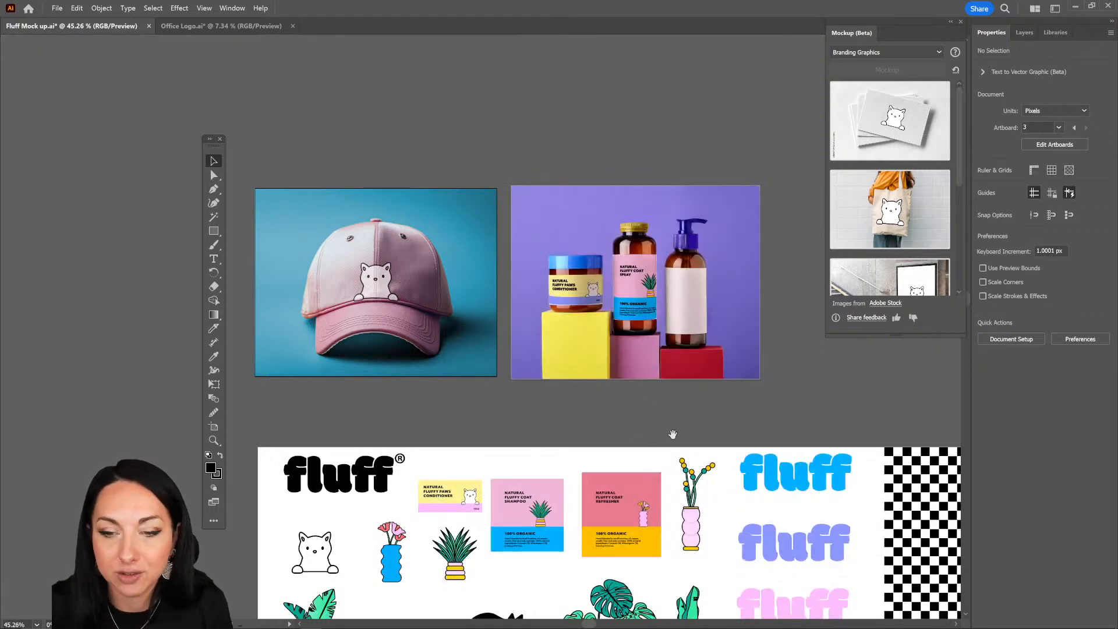
scroll(456, 322, right, 4)
scroll(456, 321, down, 3)
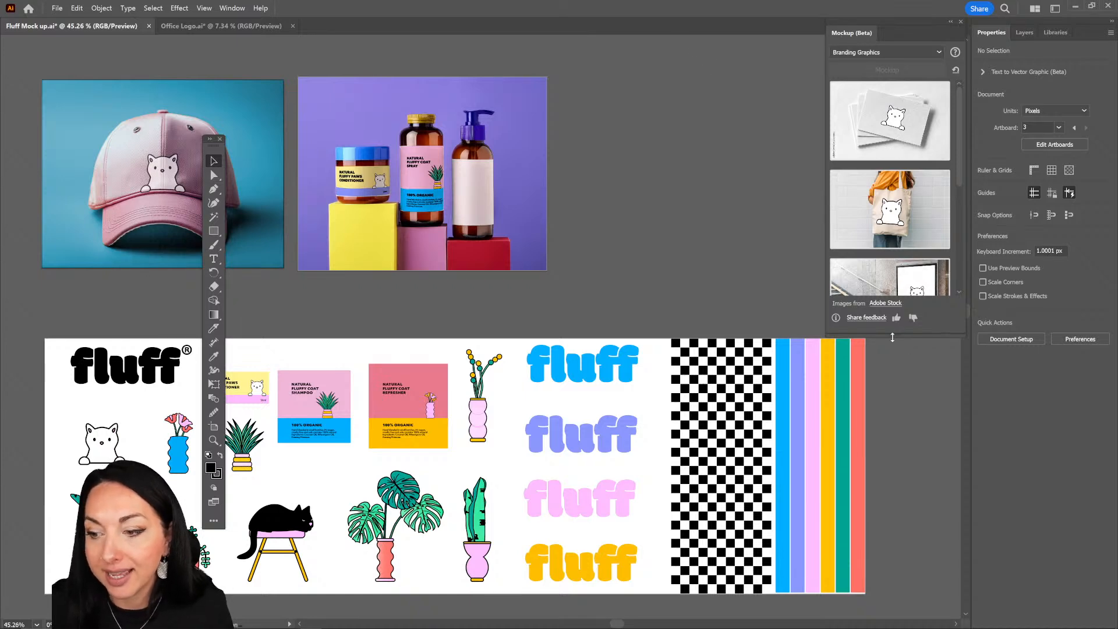
drag(897, 333, 920, 496)
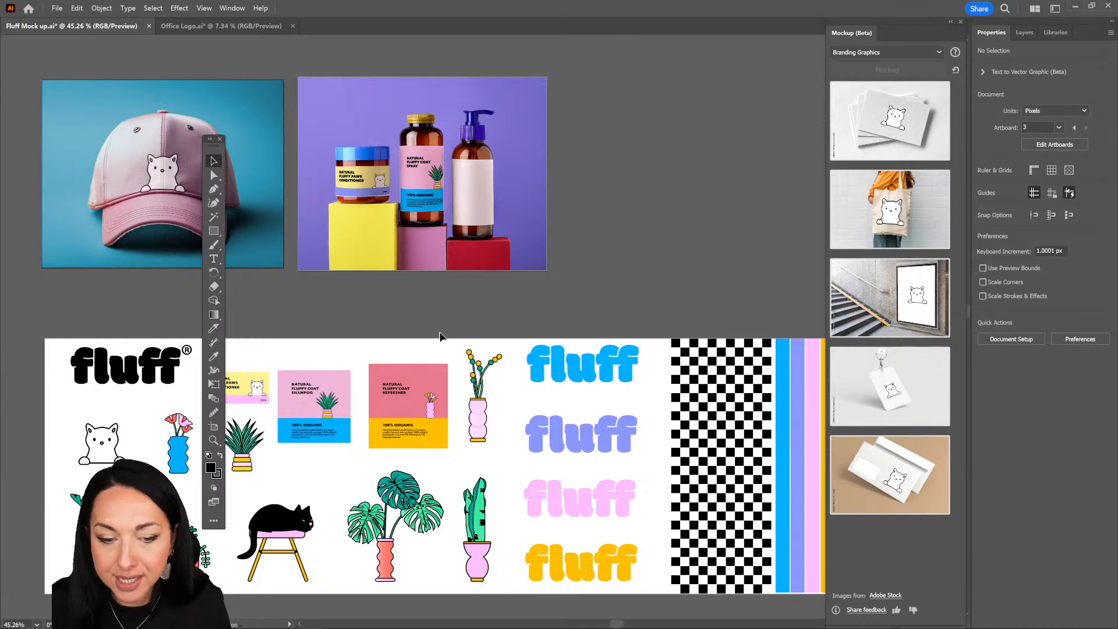
Step: Preview the yellow Natural Fluffy Paws Conditioner label on the Branding Graphics mockup templates
drag(247, 351, 269, 403)
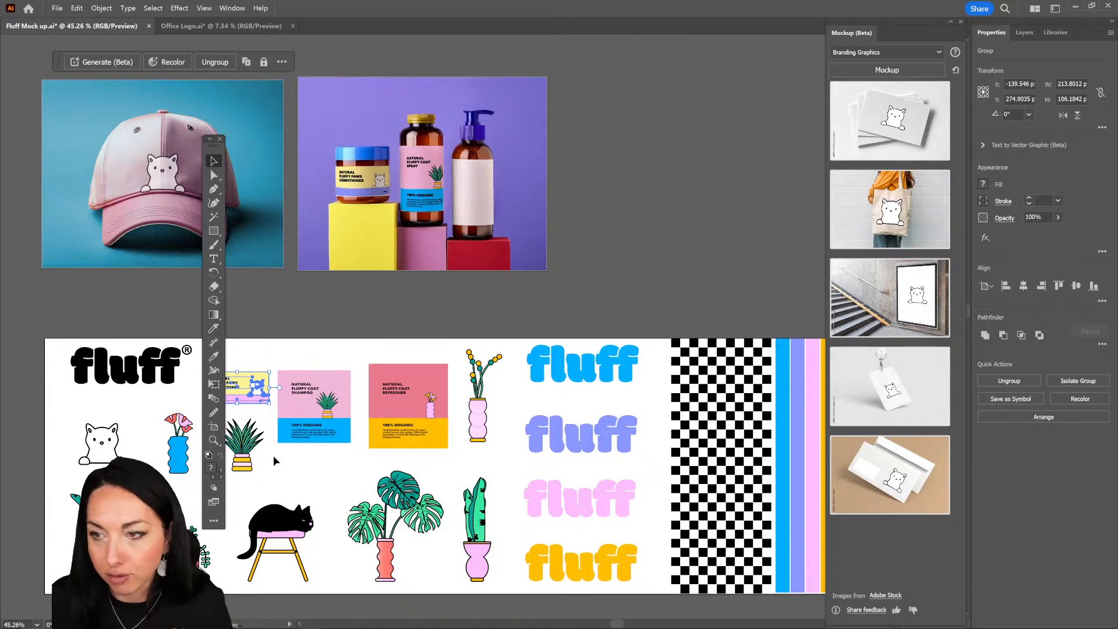
drag(270, 315, 320, 270)
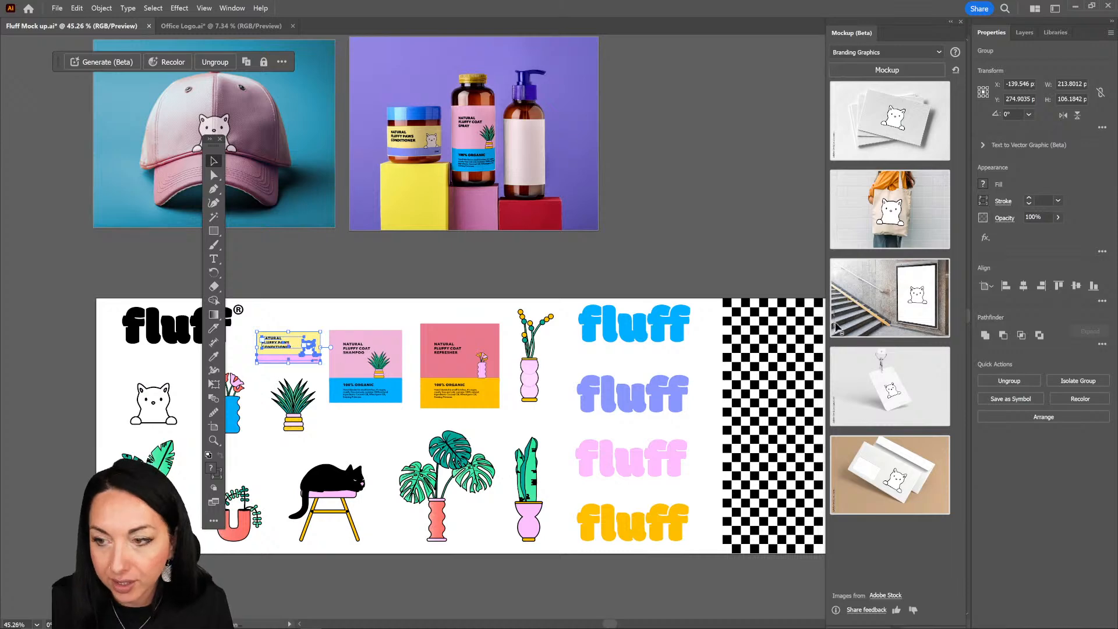
click(899, 71)
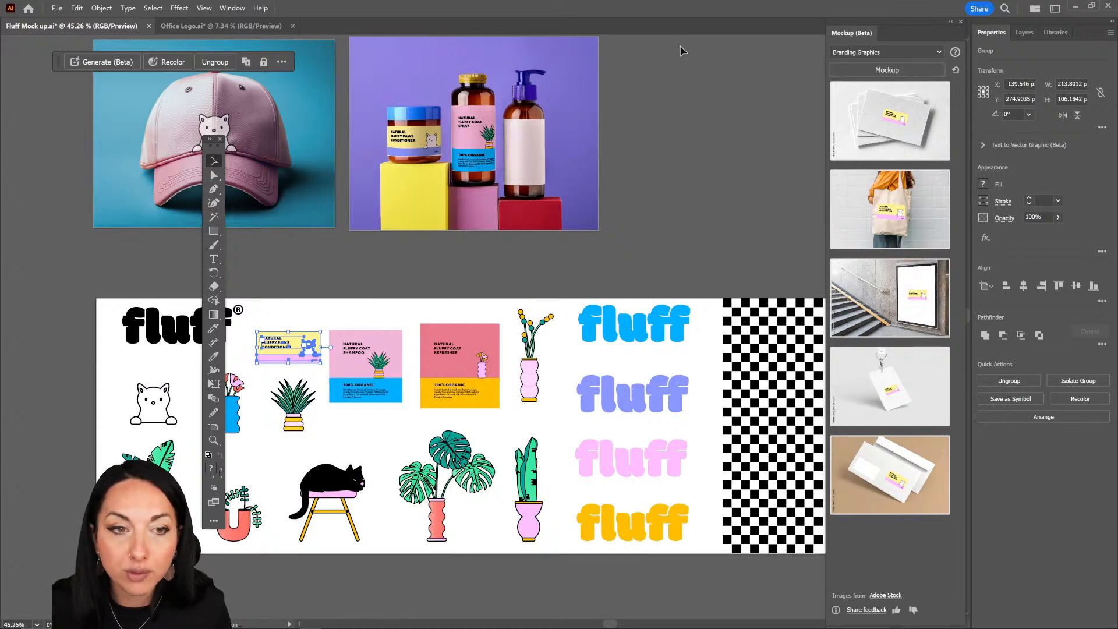
Step: Look through the label previews in the Apparel, Branding Graphics, Digital Devices and Packaging mockup categories
click(232, 8)
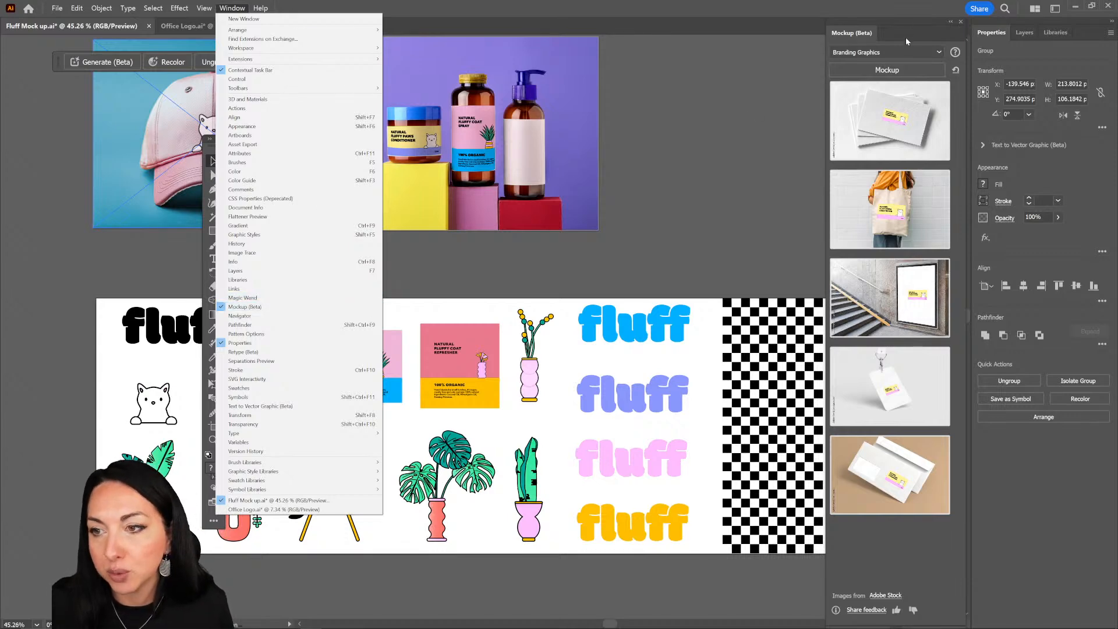
click(874, 54)
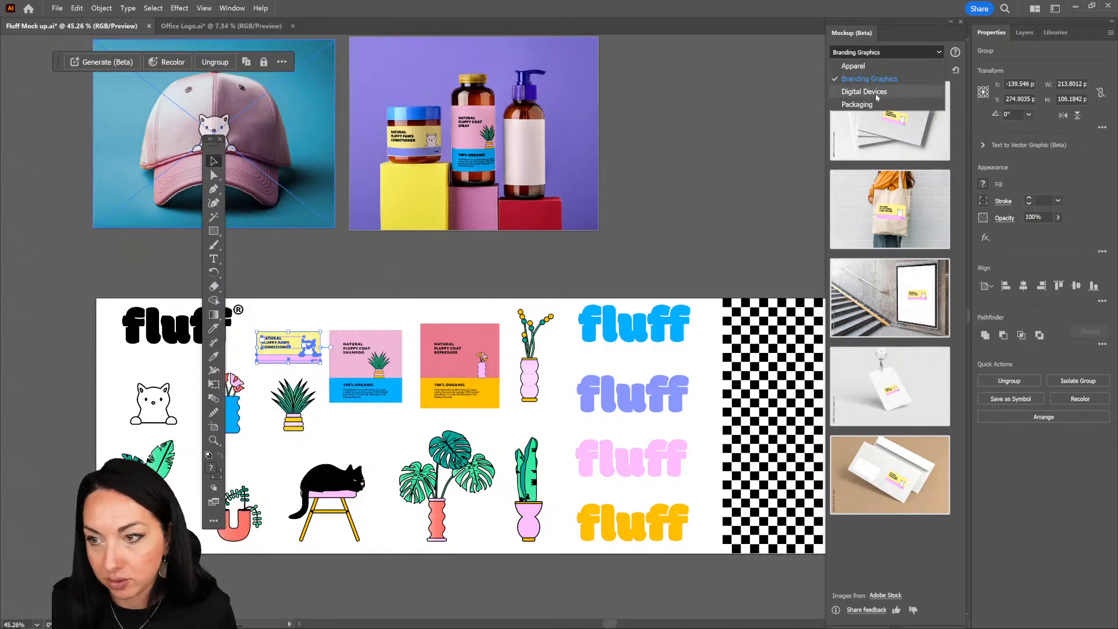
click(854, 65)
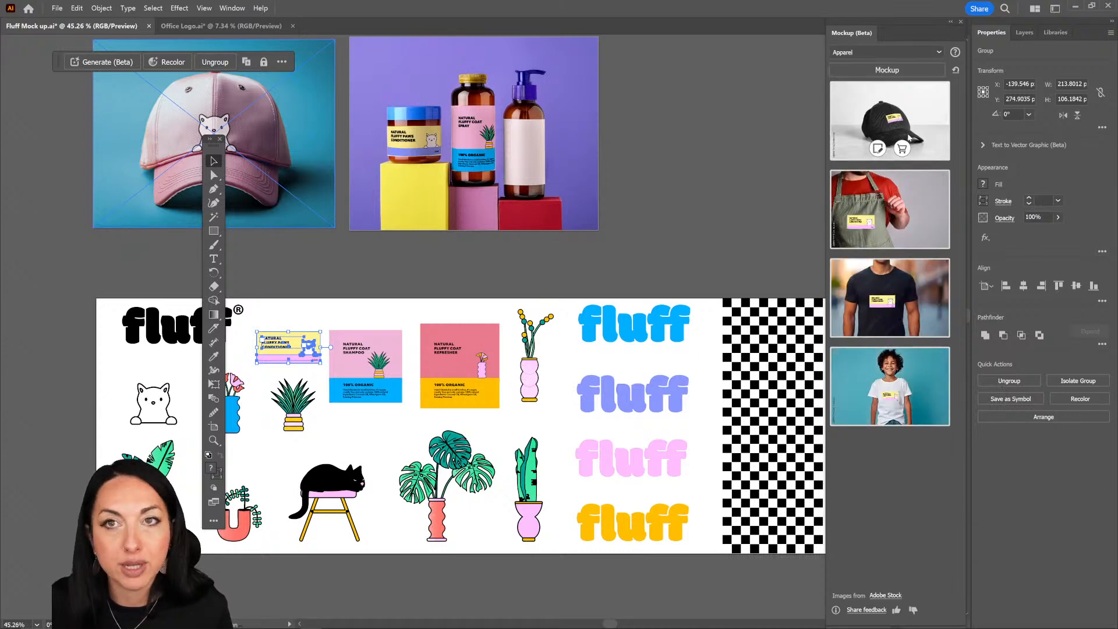
mouse_move(907, 205)
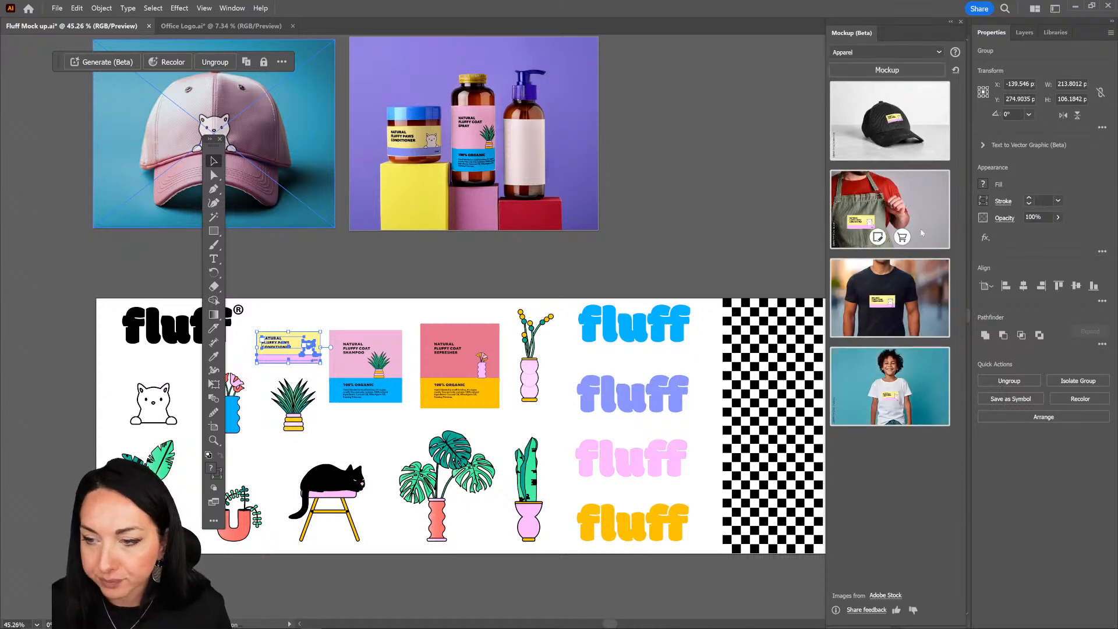
click(846, 51)
click(862, 79)
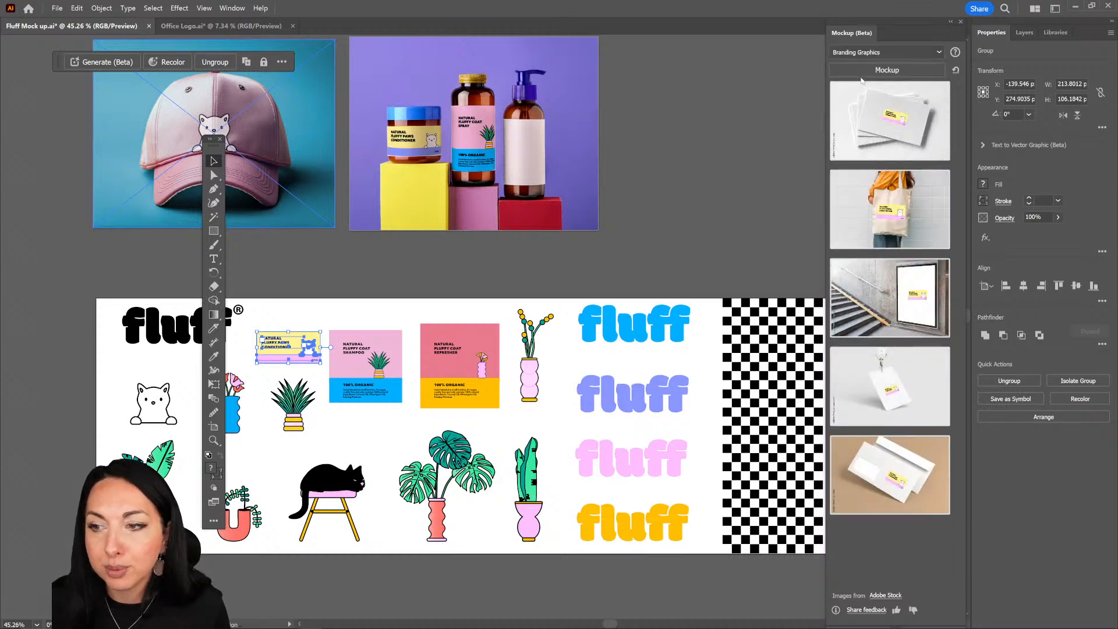
mouse_move(881, 87)
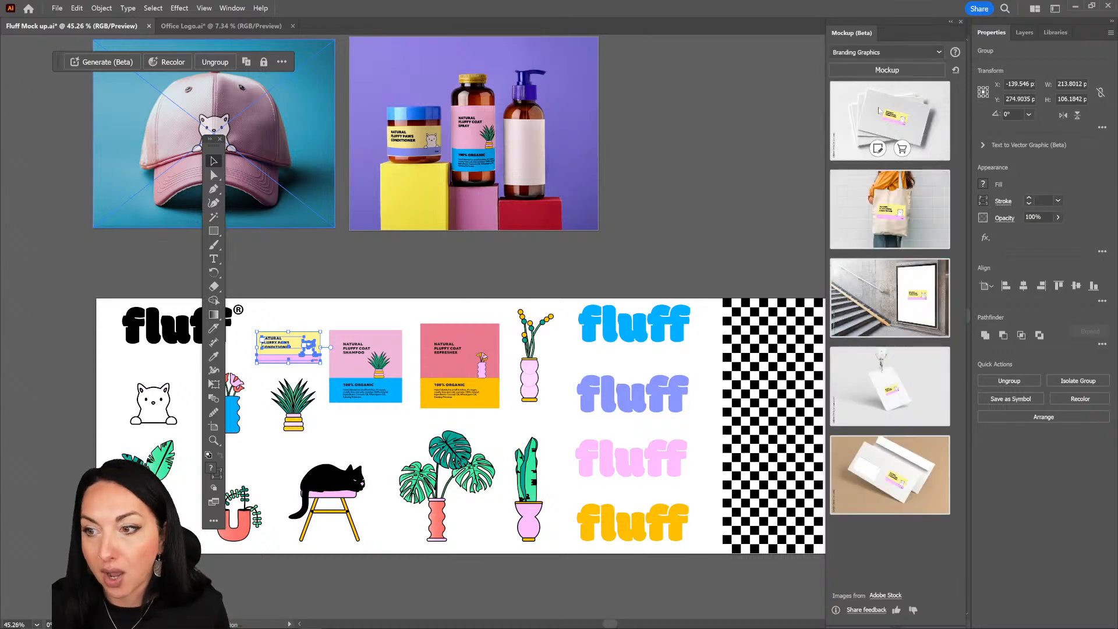
mouse_move(890, 332)
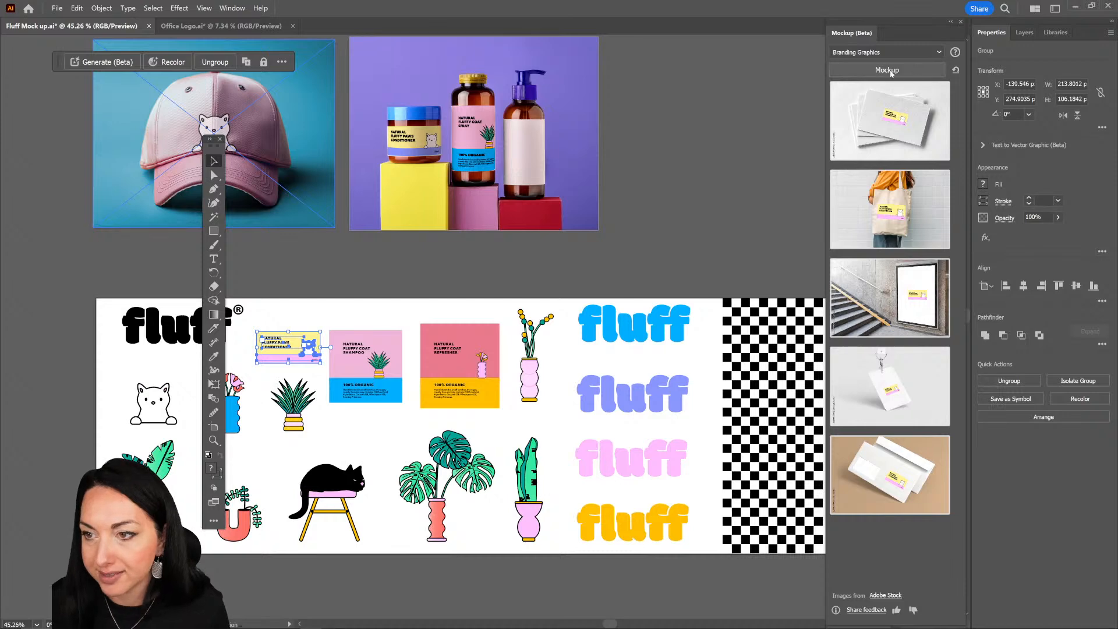
click(876, 52)
click(875, 92)
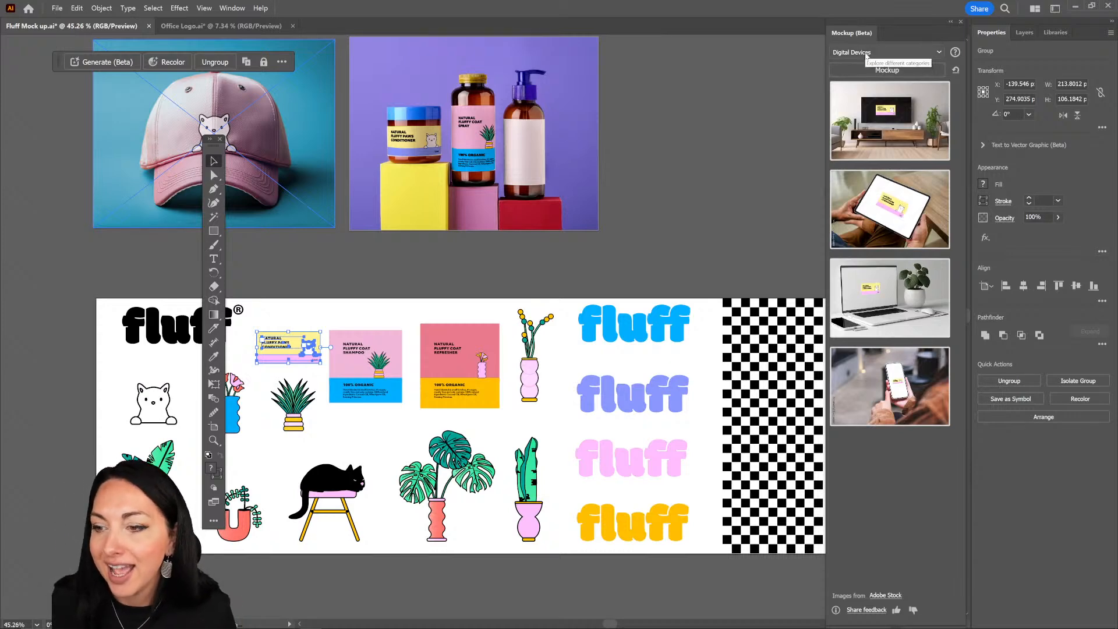
mouse_move(926, 228)
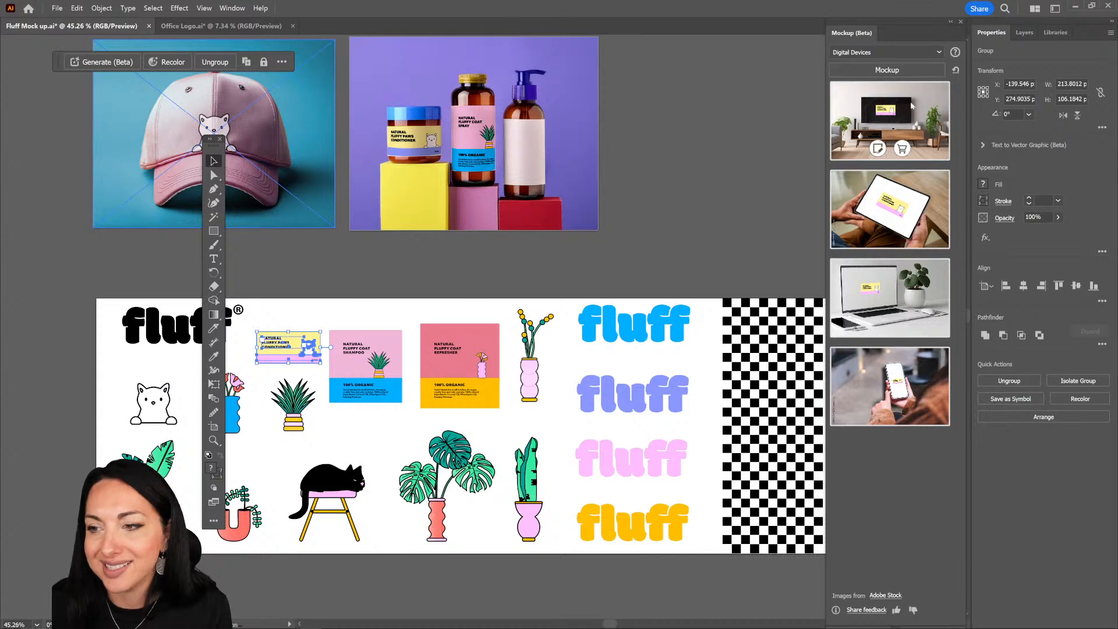
click(897, 53)
click(898, 104)
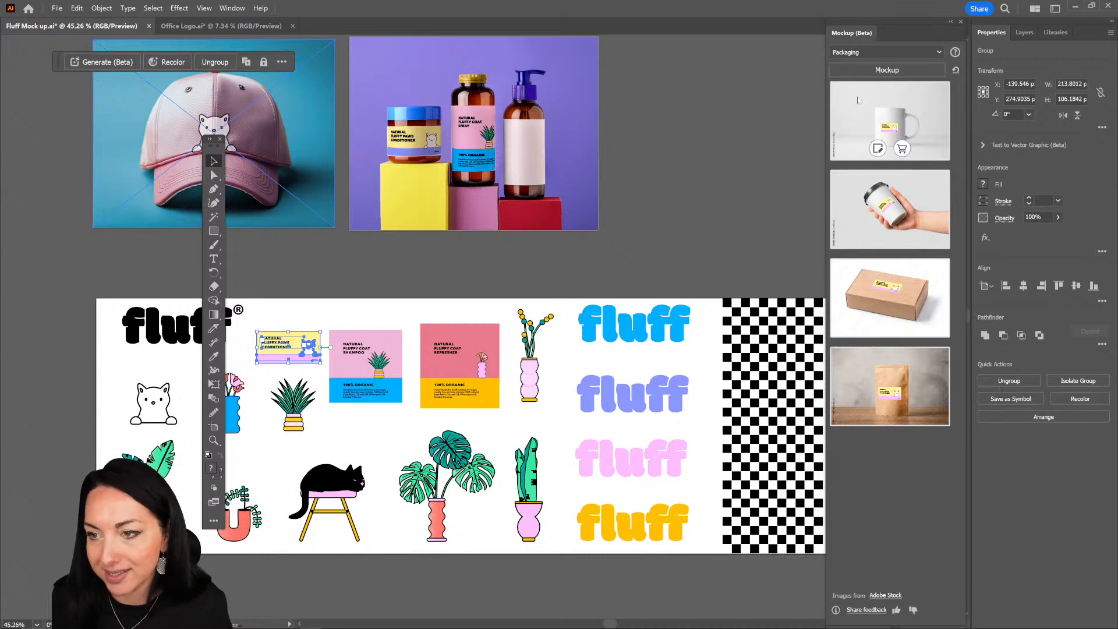
Step: Place the Branding Graphics tote bag mockup on the canvas for editing and move it beside the purple packaging photo
click(867, 53)
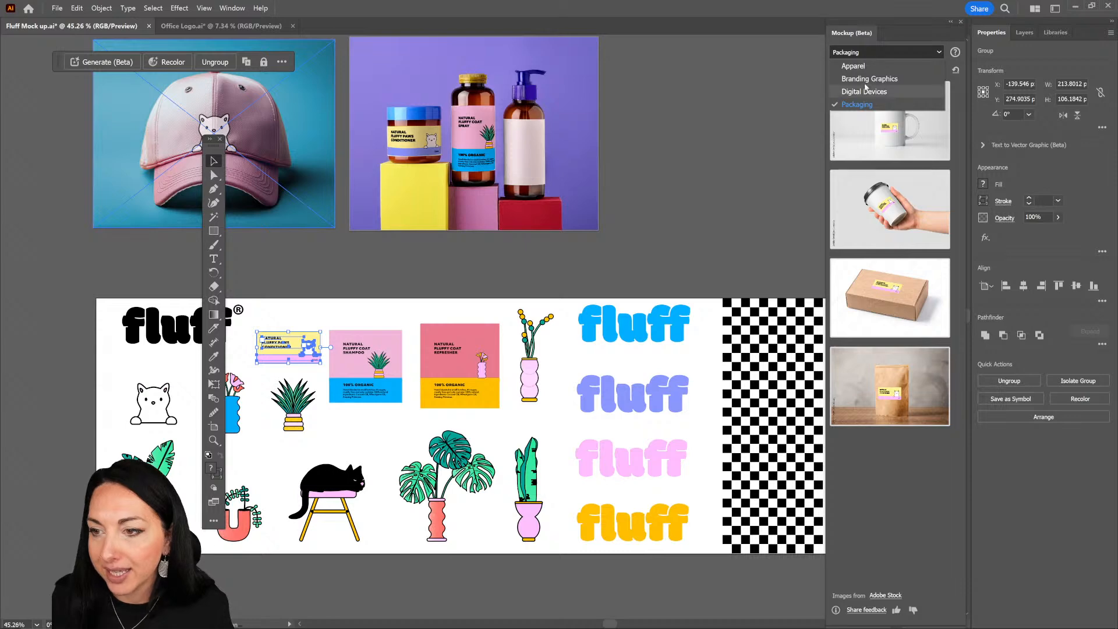
click(868, 80)
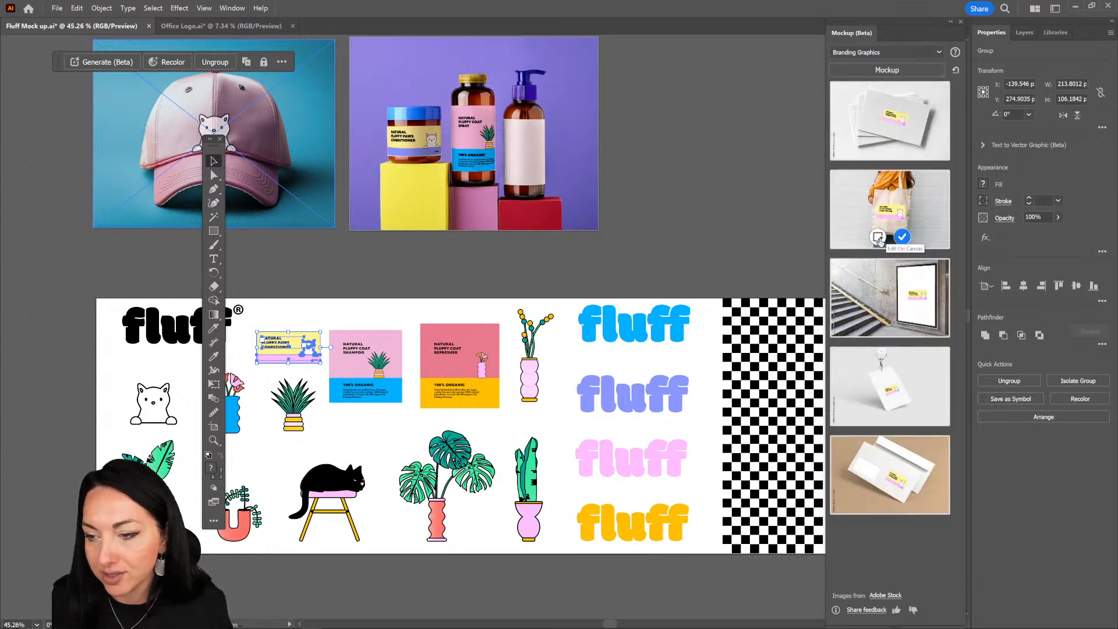
click(878, 238)
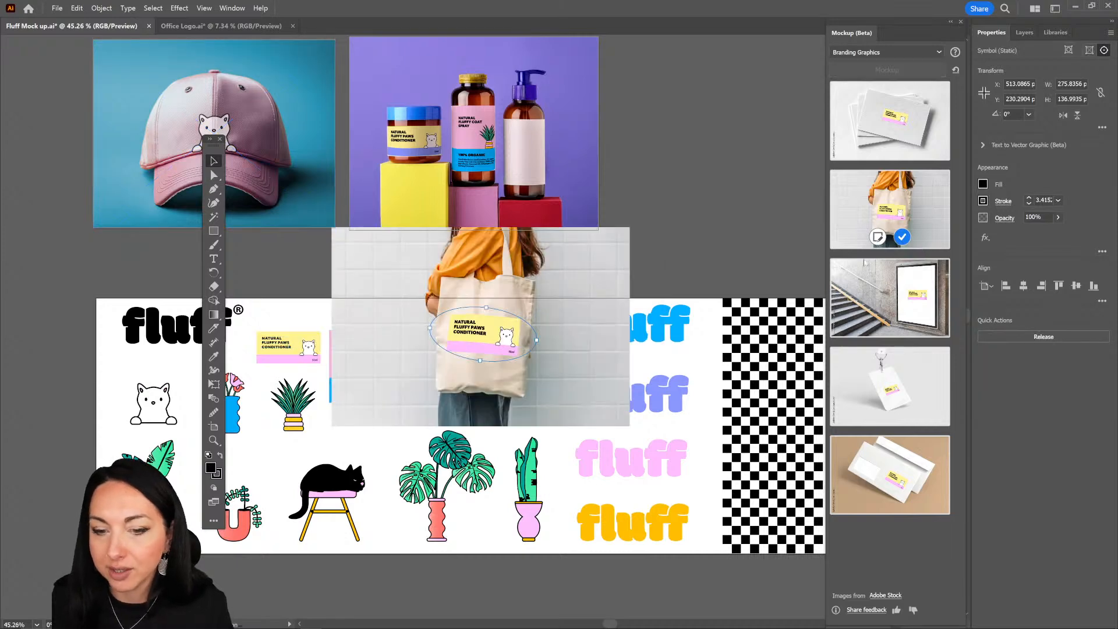
drag(518, 254, 713, 164)
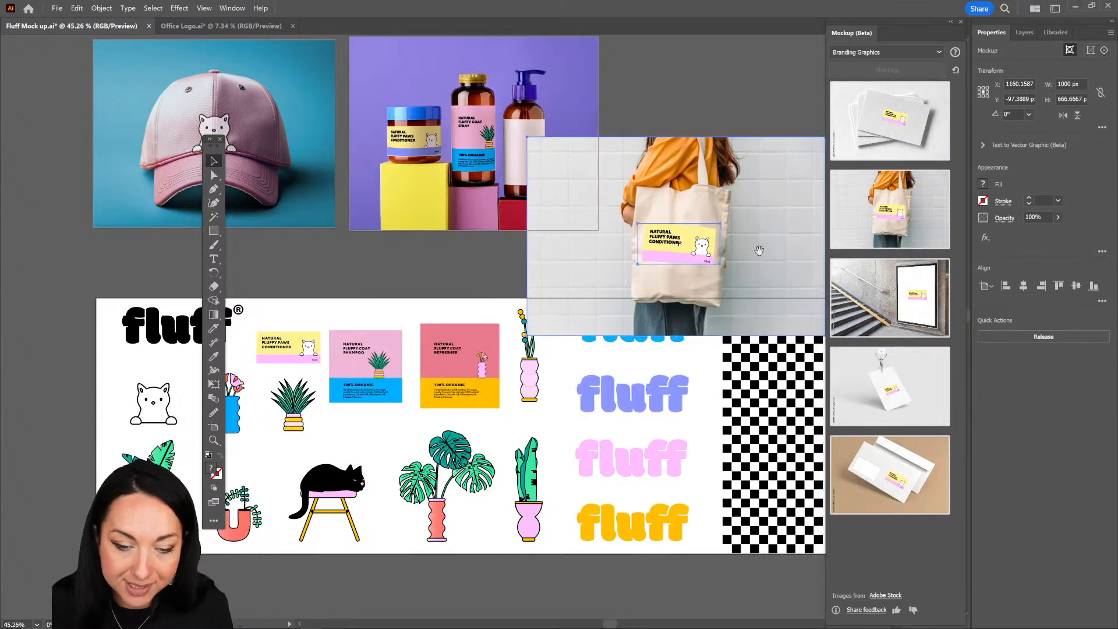
drag(759, 249, 678, 209)
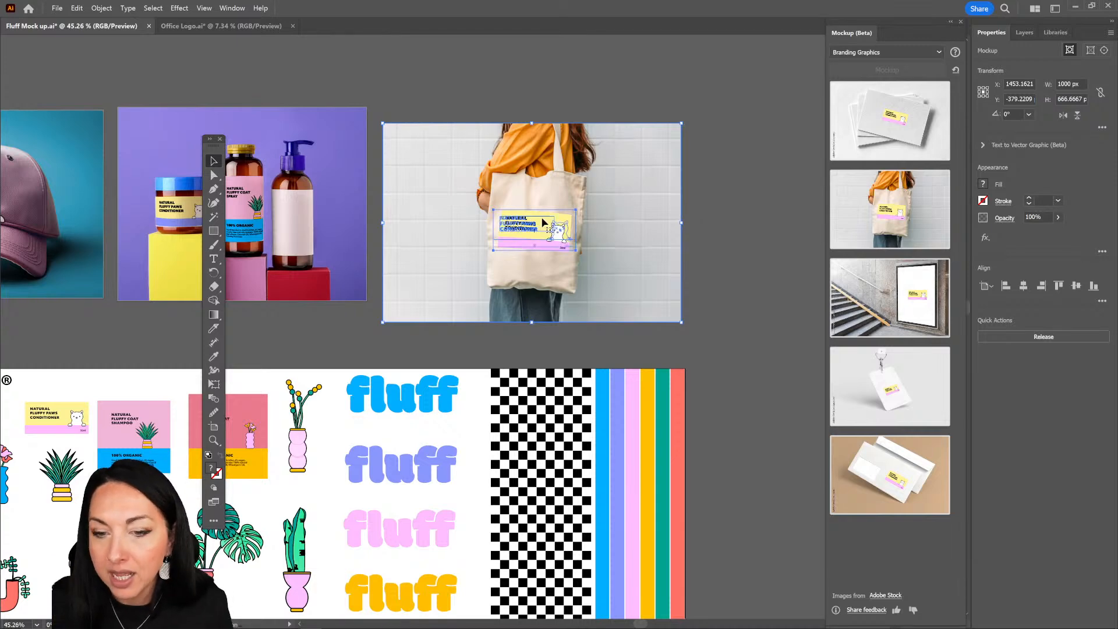
Step: Open the label artwork on the tote bag for editing, down to the individual shapes in its group
scroll(404, 113, up, 5)
drag(423, 96, 357, 91)
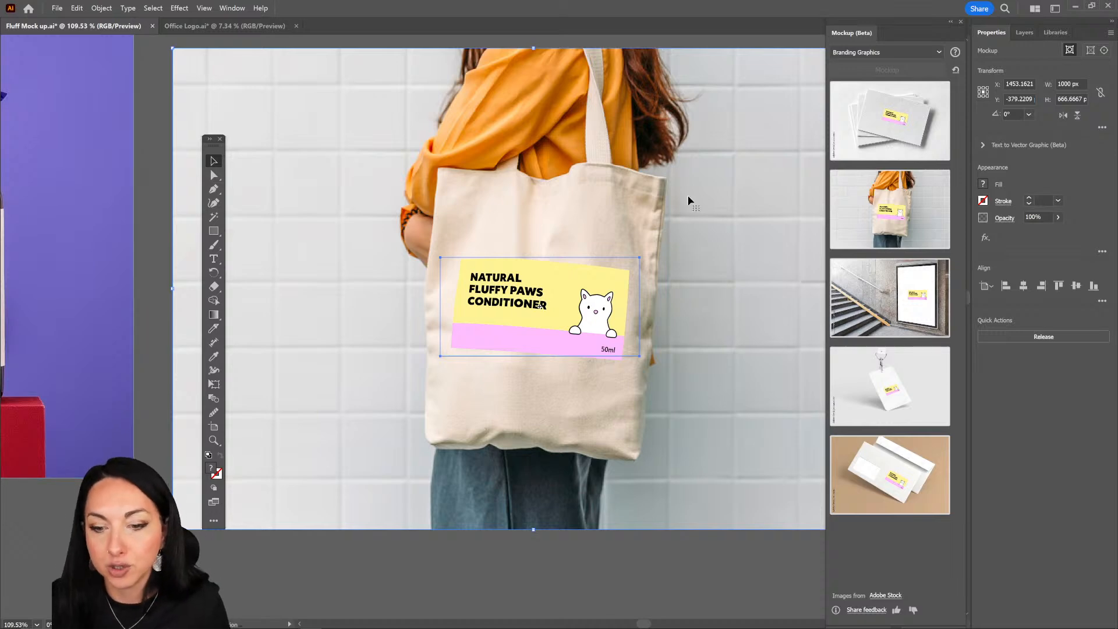
drag(550, 285, 536, 286)
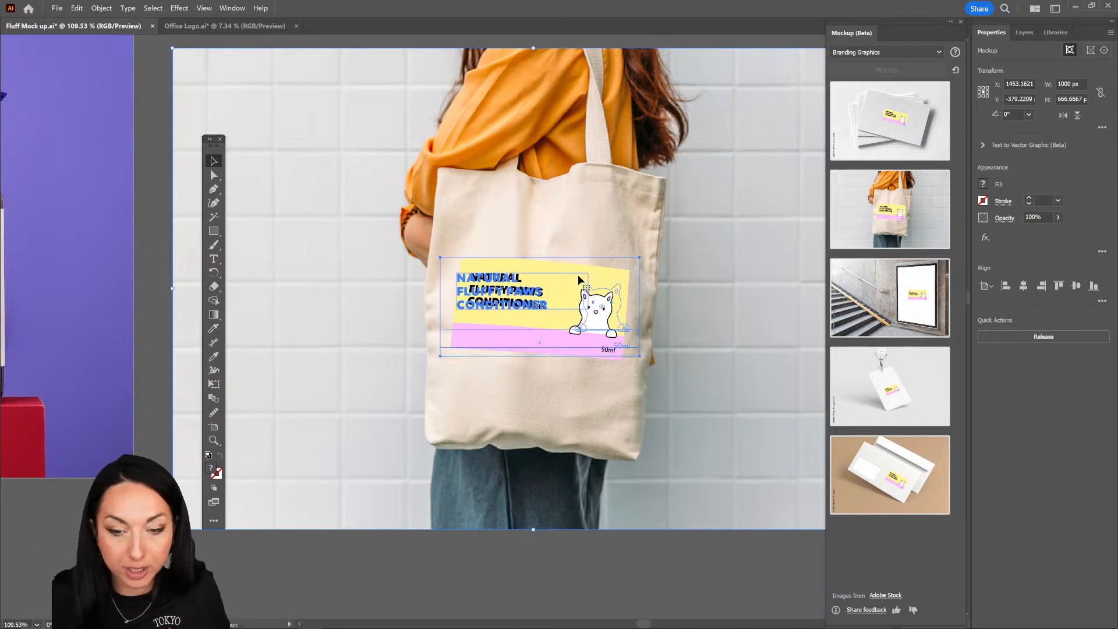
double_click(601, 285)
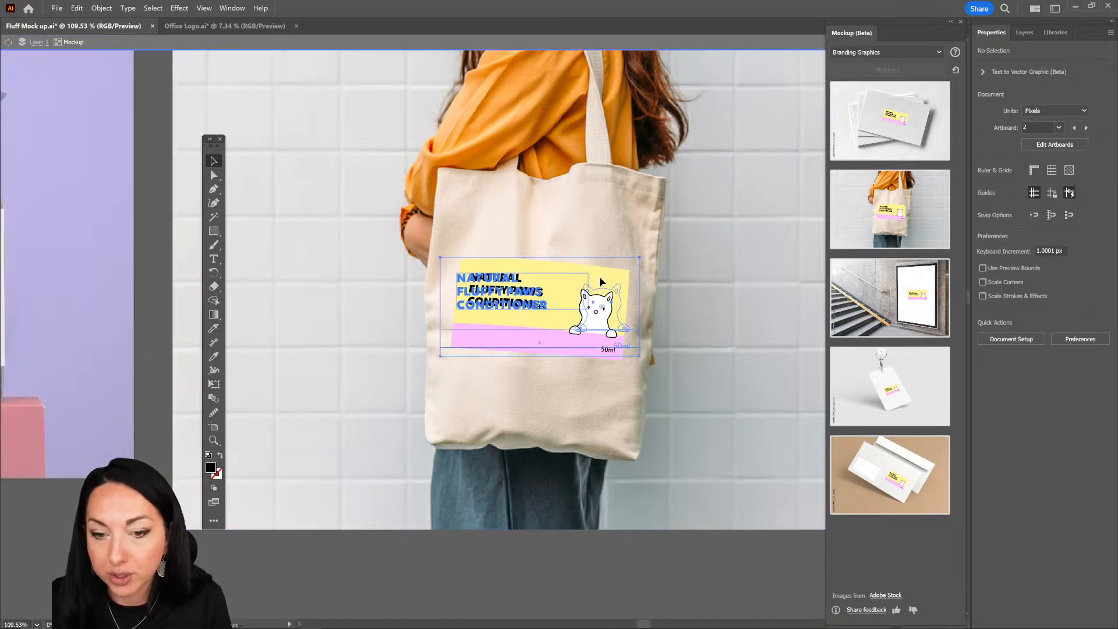
mouse_move(599, 276)
mouse_down()
mouse_move(664, 332)
mouse_move(668, 314)
mouse_move(585, 264)
mouse_up()
double_click(585, 264)
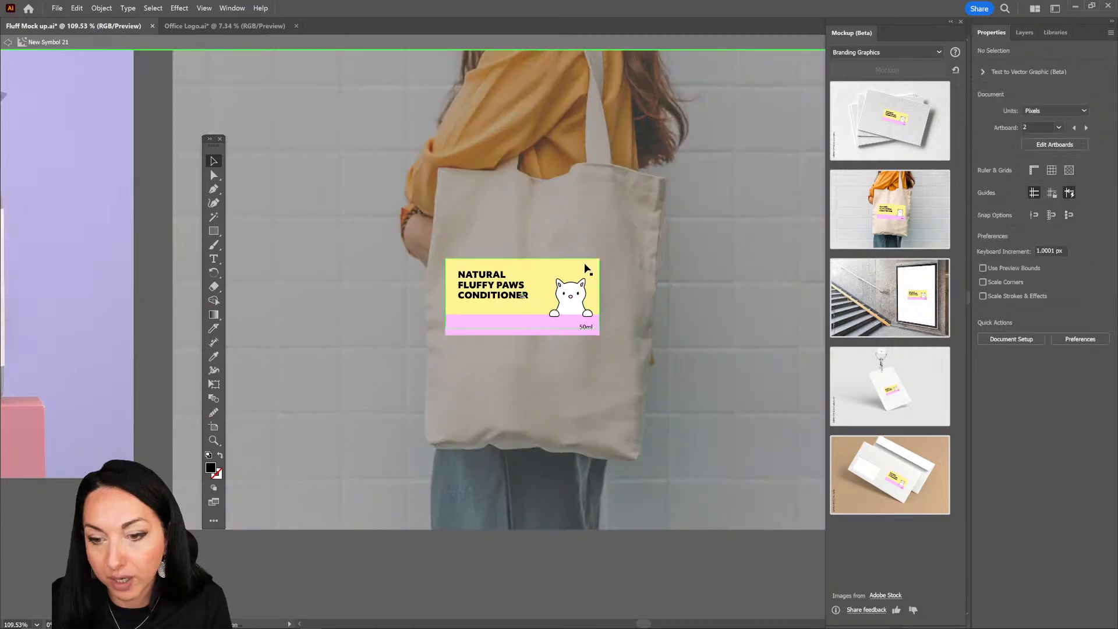
click(593, 263)
double_click(594, 265)
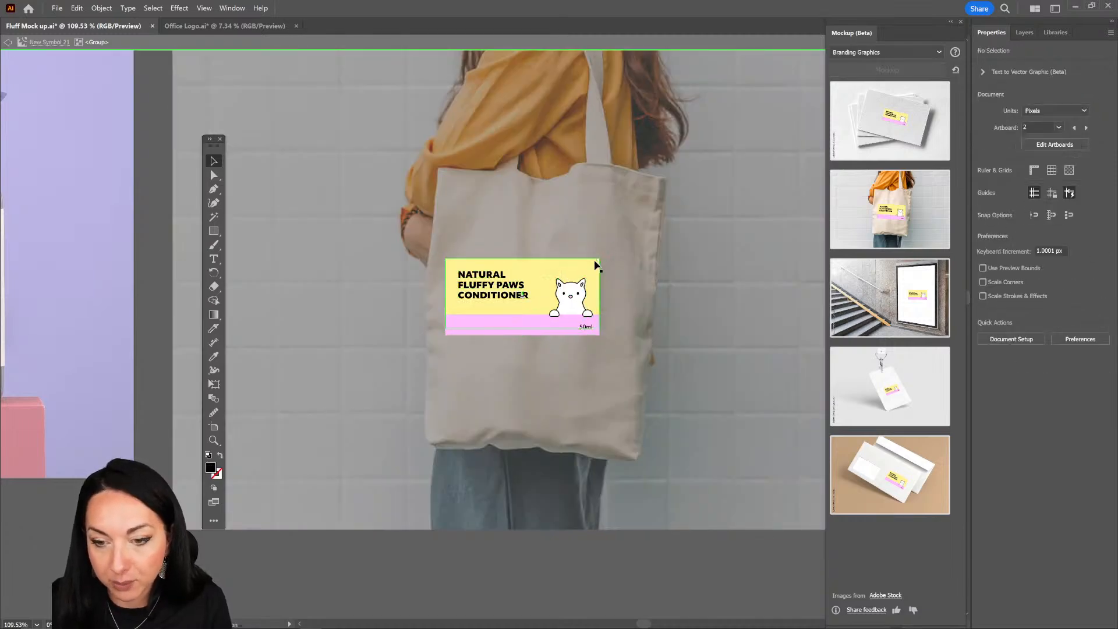
Step: Try enlarging the label's yellow background rectangle and undo the change
click(595, 258)
drag(597, 258, 624, 211)
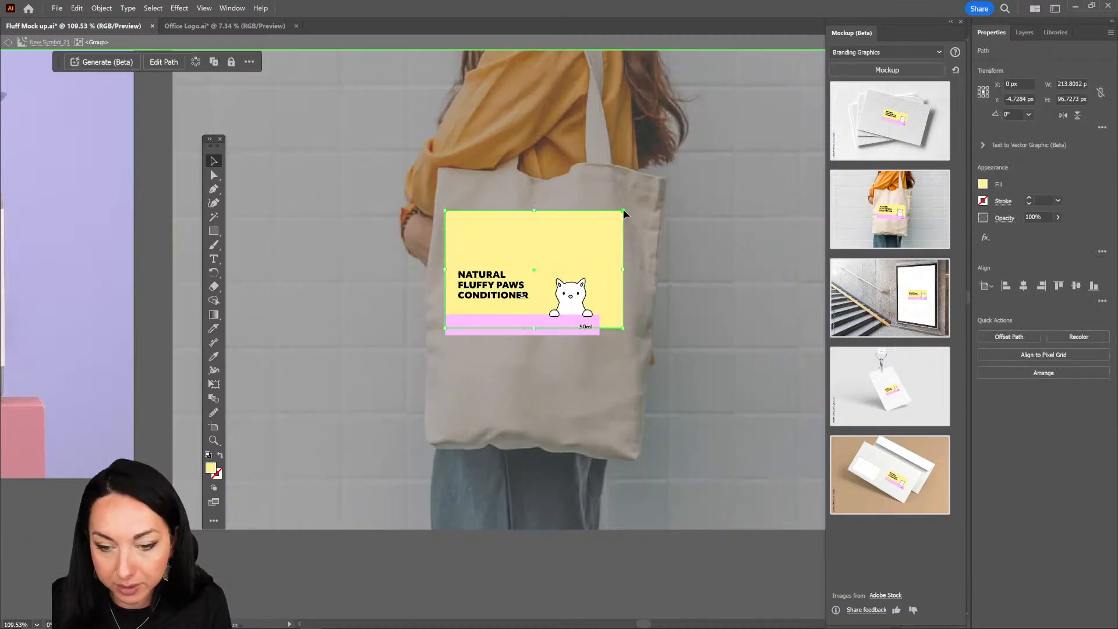
key(ctrl+z)
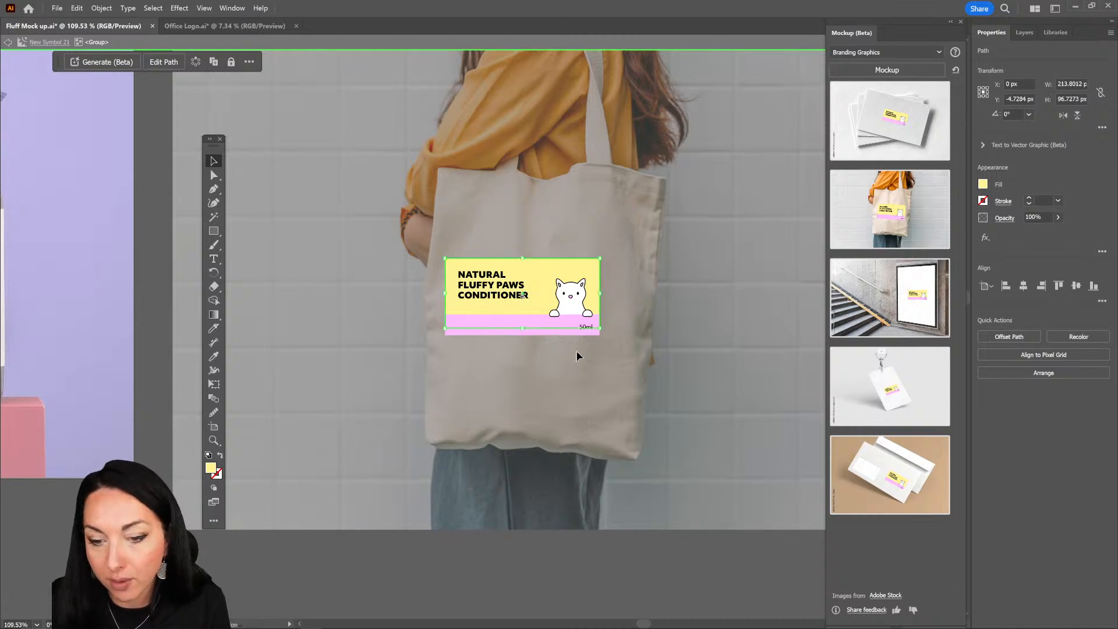
Step: Delete the yellow and pink background shapes and the 50ml text from the label artwork on the tote bag
shift+click(556, 332)
drag(599, 335, 636, 367)
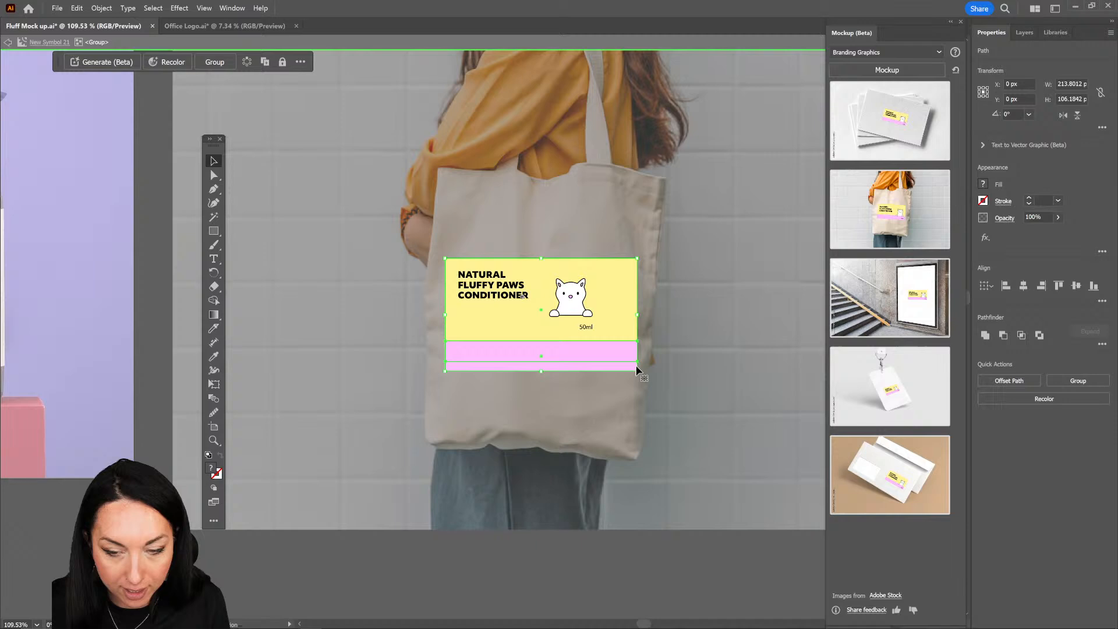
click(585, 328)
key(Delete)
Step: Leave the label artwork and position the remaining product text and cat on the lower part of the tote bag
drag(587, 310, 581, 403)
key(ctrl+z)
double_click(625, 327)
double_click(579, 320)
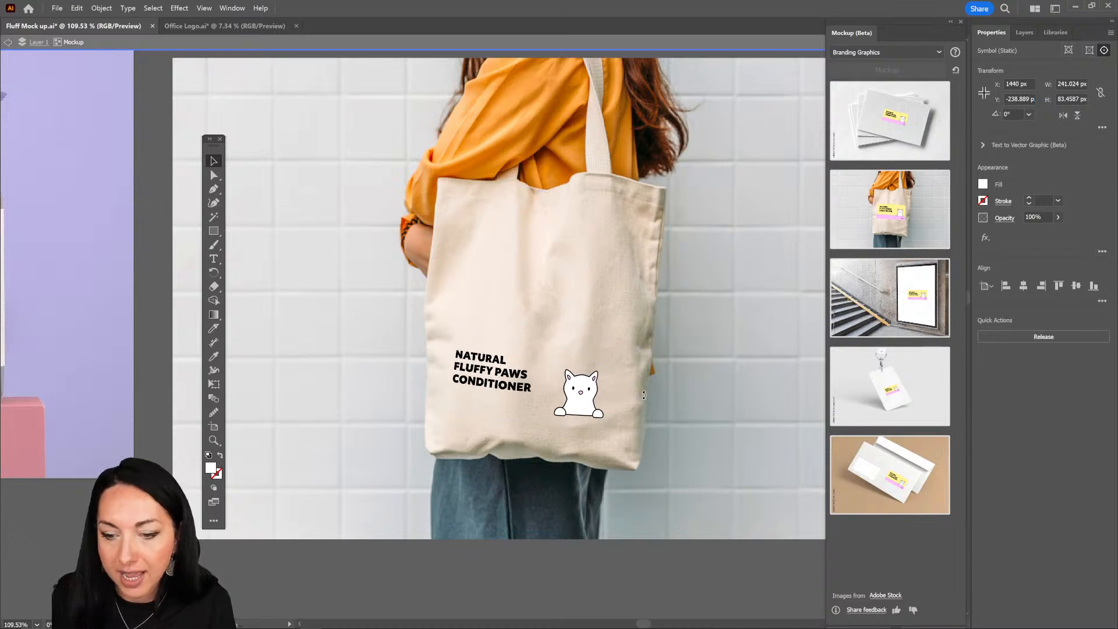
click(741, 418)
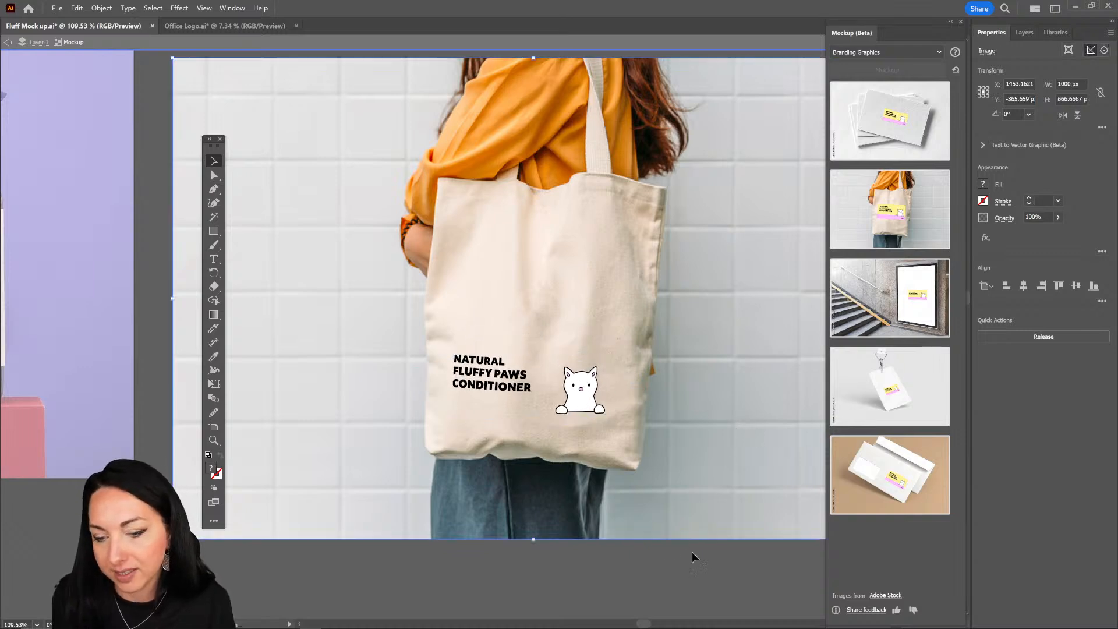
Step: Lower the opacity of the product text and cat artwork on the tote bag to 74%
click(566, 396)
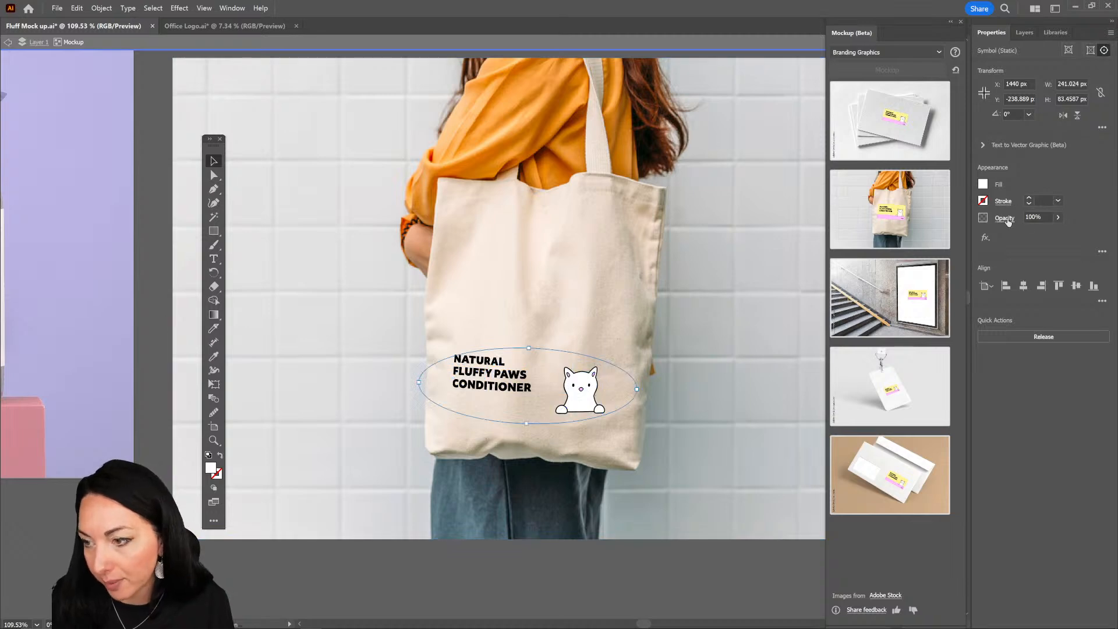
click(1058, 219)
drag(1056, 232, 1045, 232)
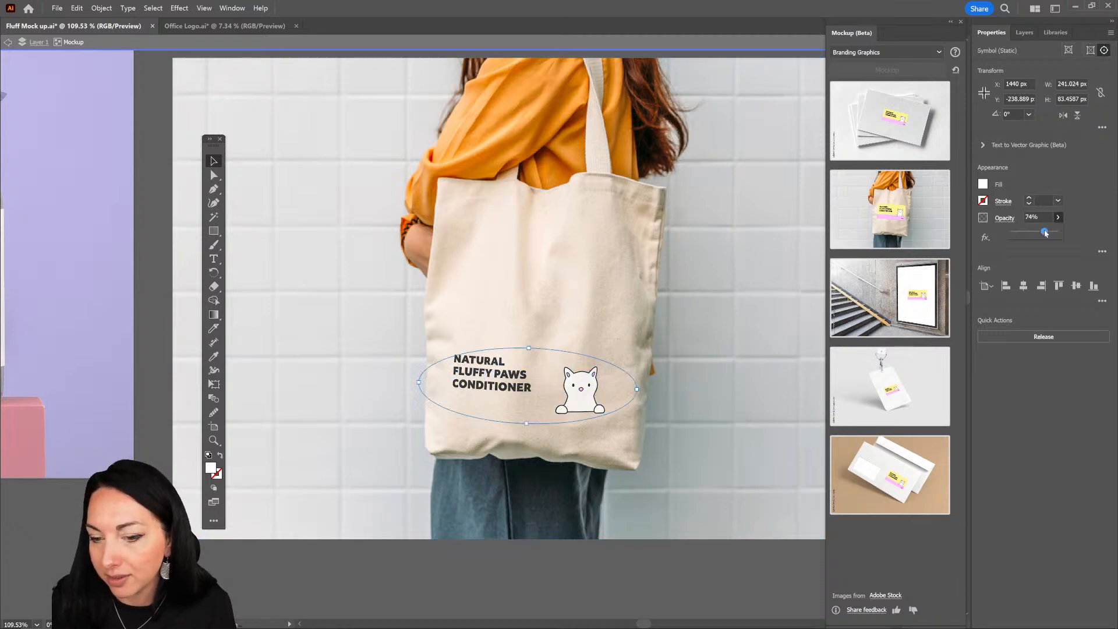
click(753, 529)
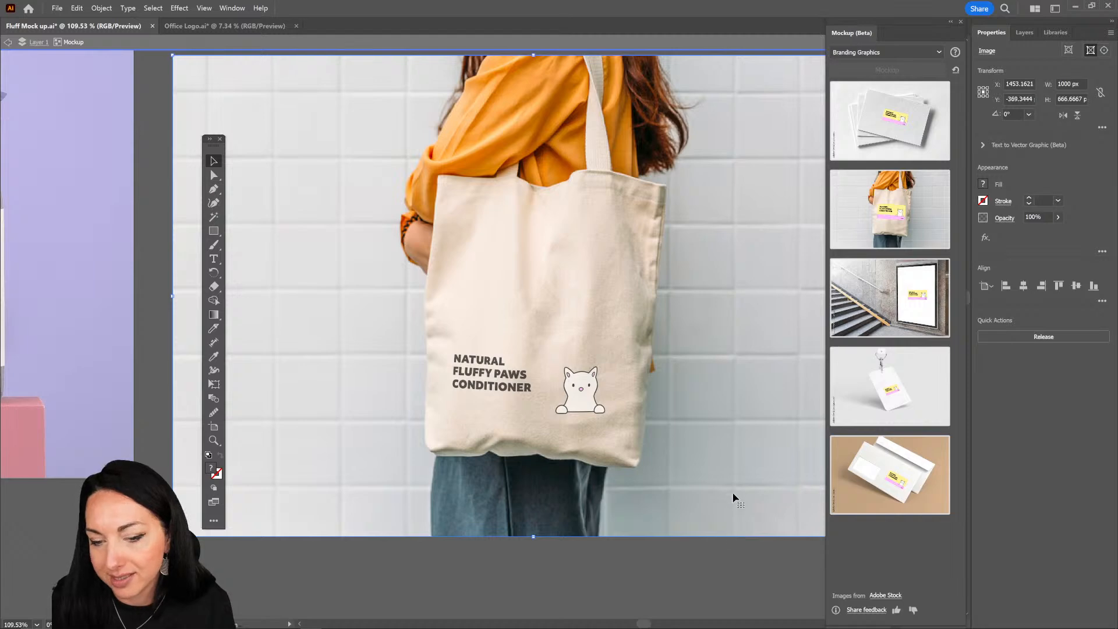
scroll(711, 480, down, 1)
scroll(710, 481, down, 4)
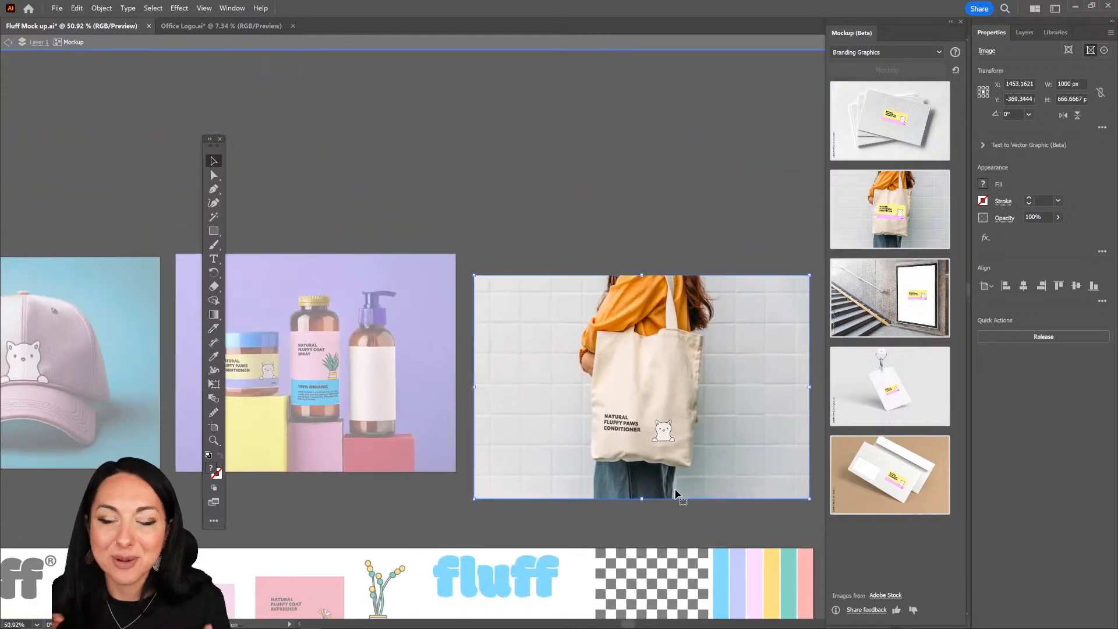
double_click(659, 430)
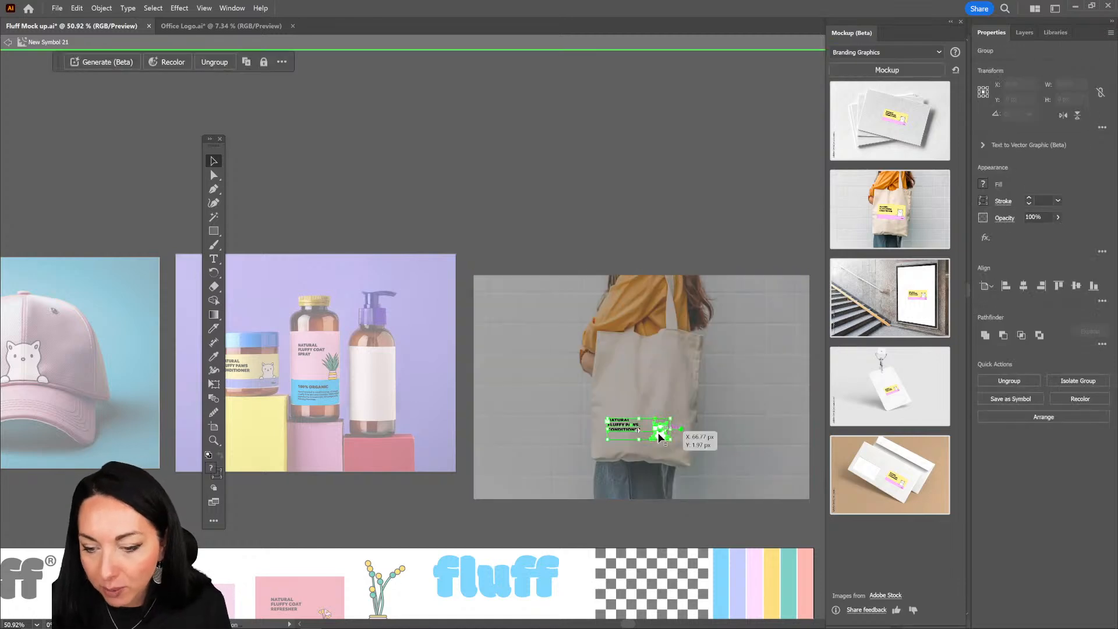
scroll(664, 433, up, 4)
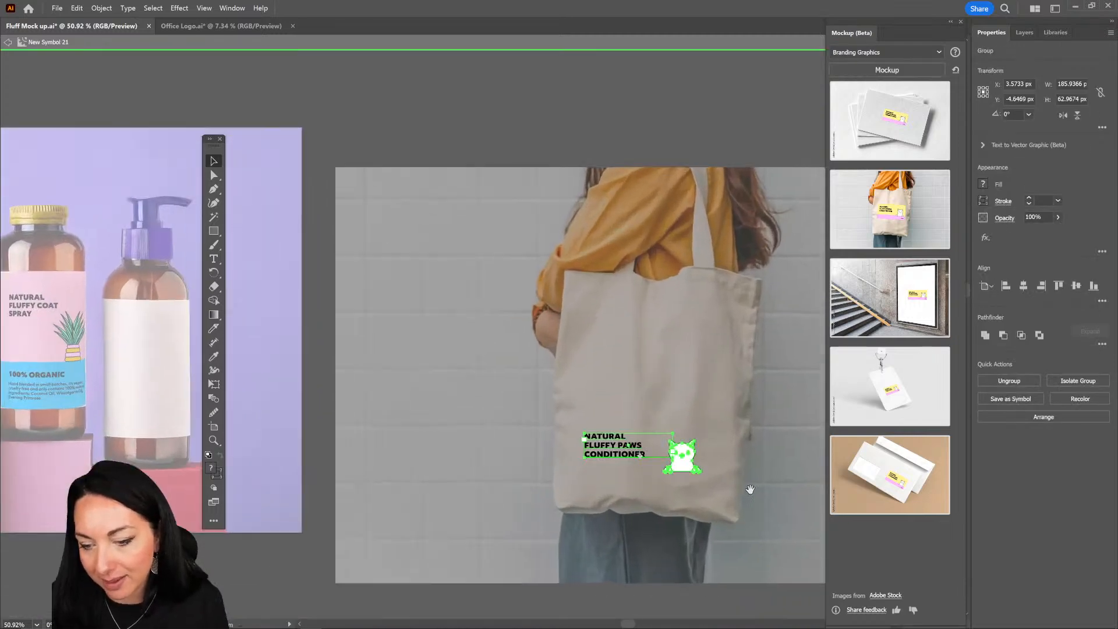
double_click(690, 464)
drag(696, 478, 668, 441)
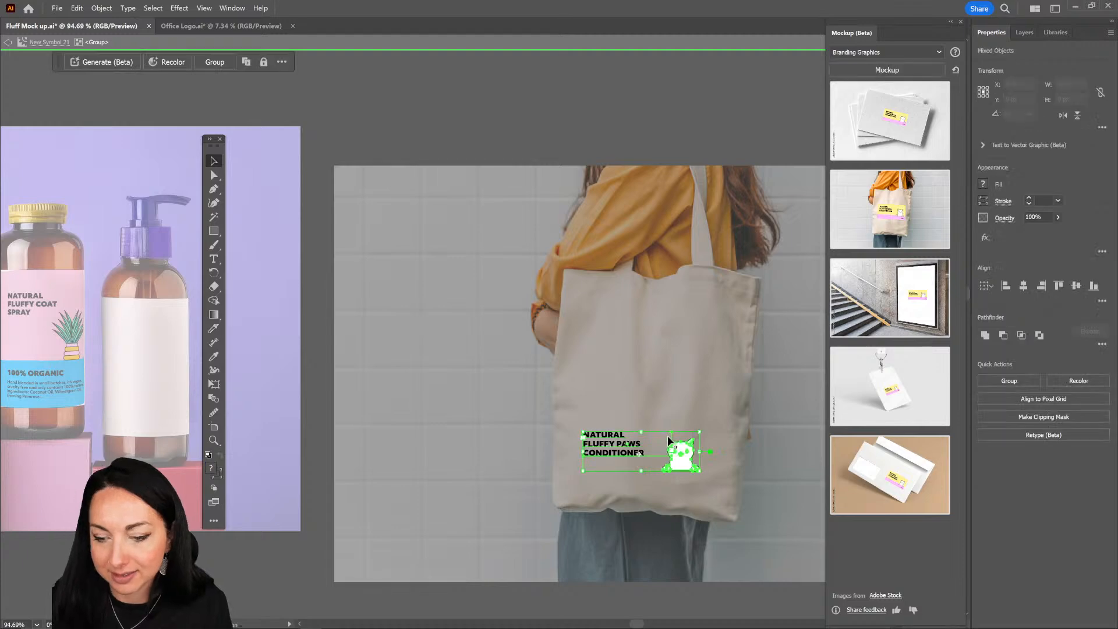
double_click(684, 448)
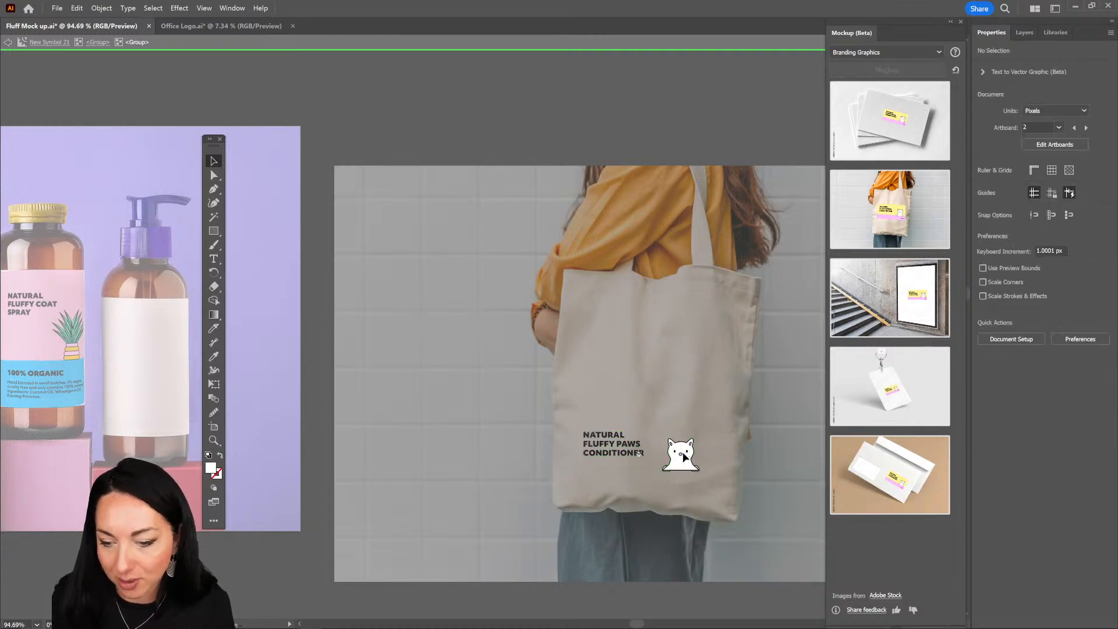
double_click(684, 394)
Step: Cut the NATURAL FLUFFY PAWS CONDITIONER text out of the tote bag's mockup artwork and exit the artwork
double_click(590, 444)
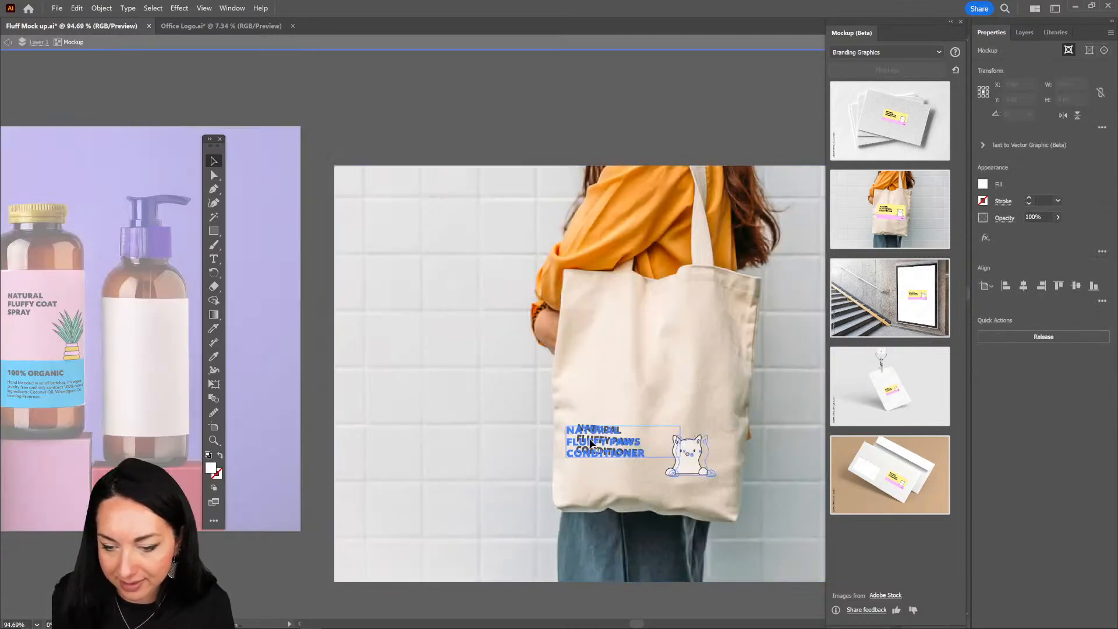
double_click(607, 442)
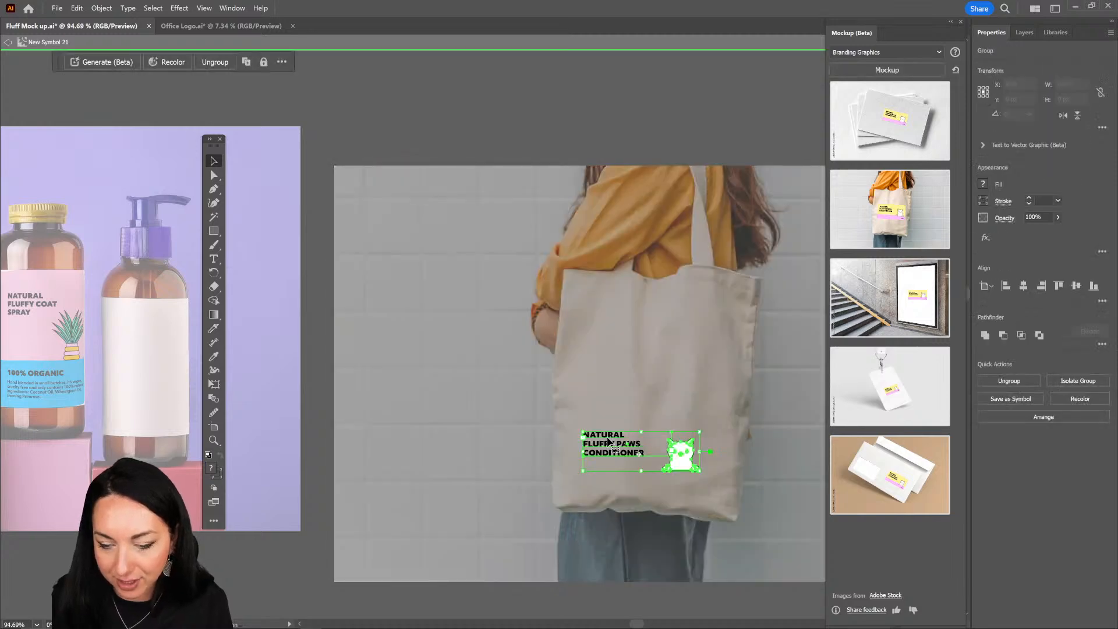
double_click(609, 441)
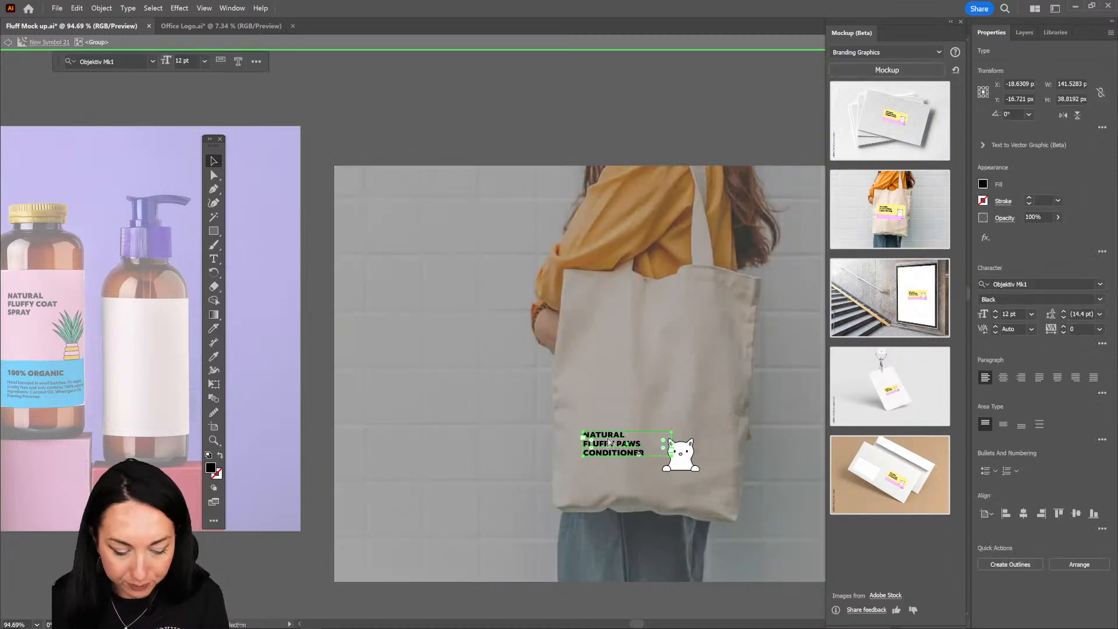
key(Delete)
key(Escape)
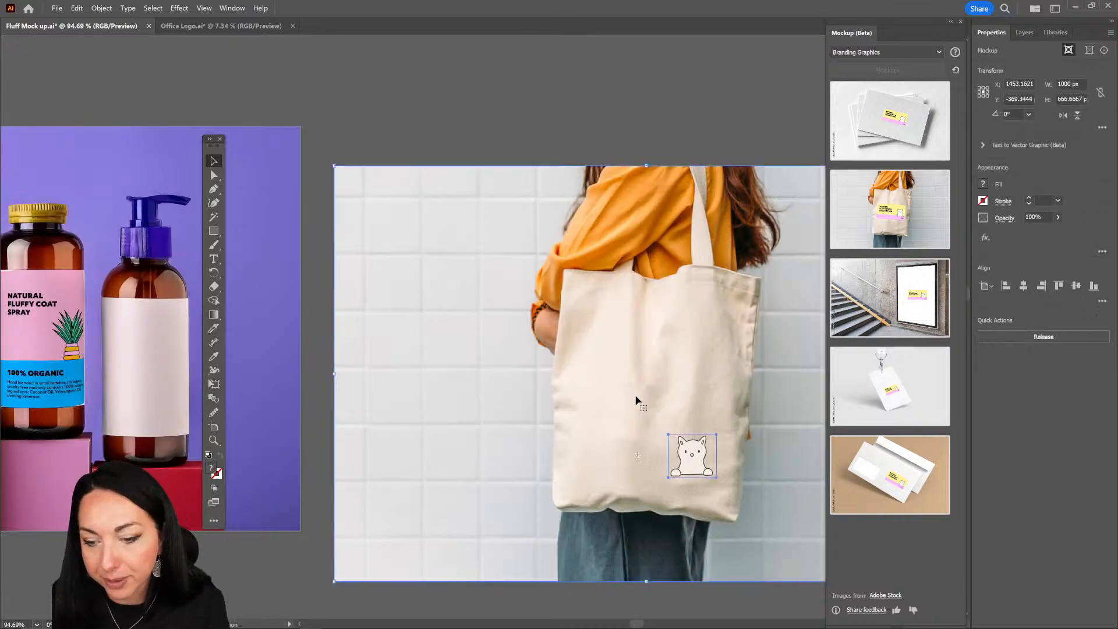
Step: Try placing the pasted product text on the tote bag outside the mockup and cut it away again
key(ctrl+v)
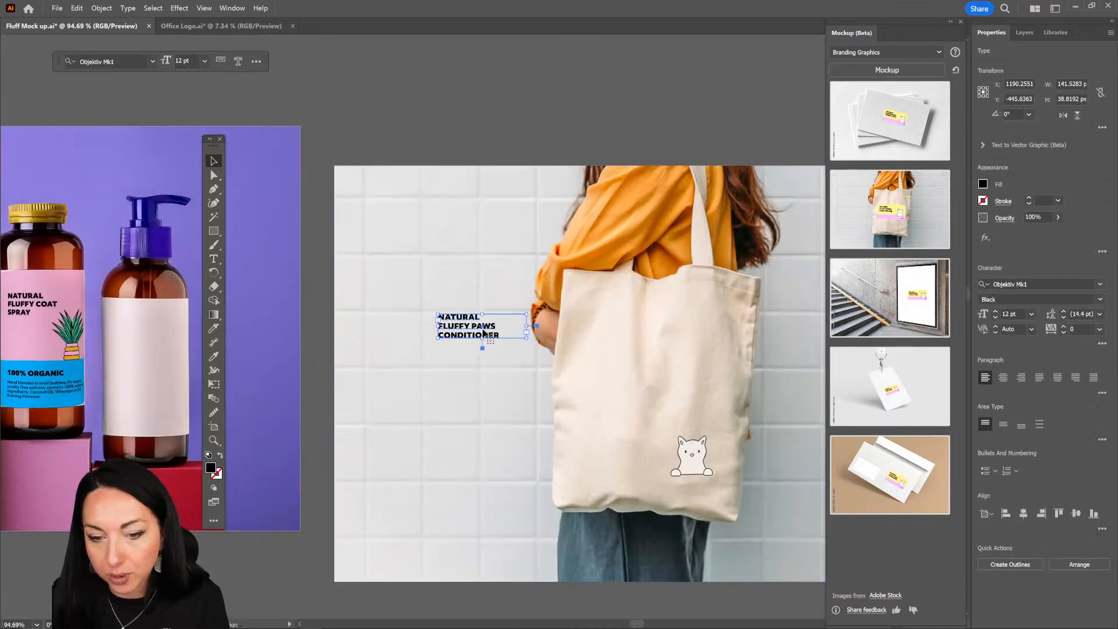
drag(503, 338, 631, 408)
key(ctrl+x)
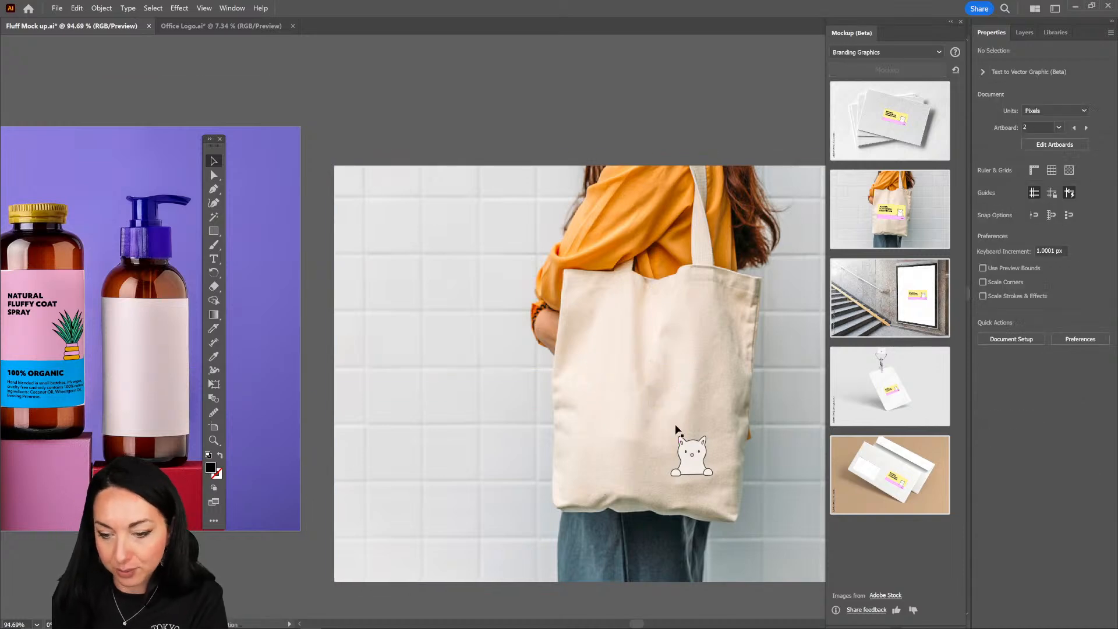
Step: Paste the product text inside the tote bag mockup and place it on the bag's lower left, beside the cat
click(697, 454)
double_click(694, 443)
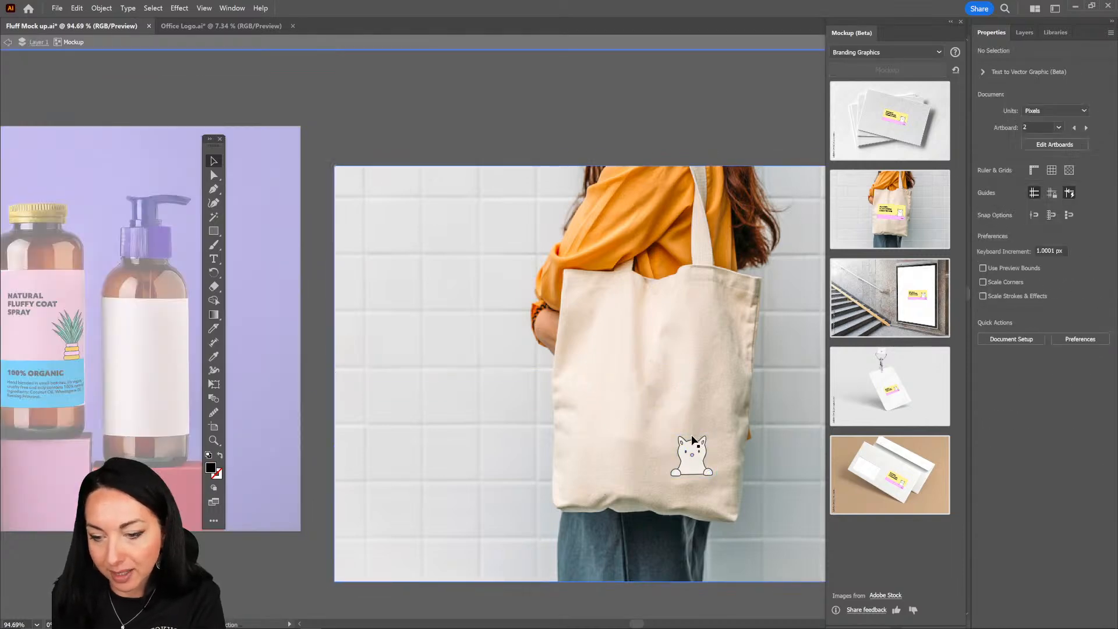
key(ctrl+v)
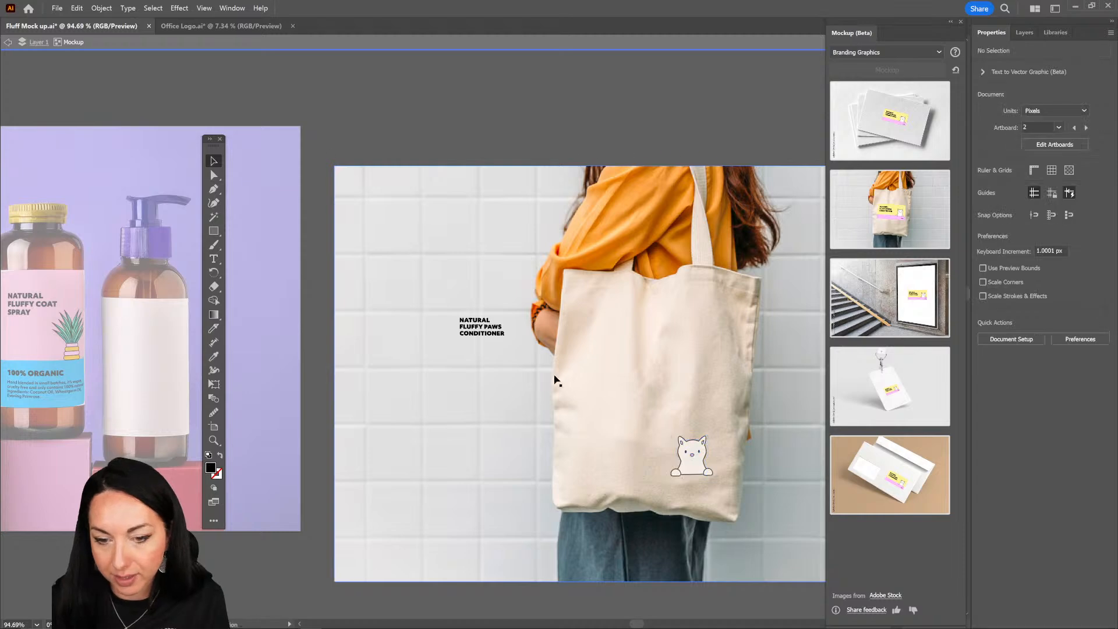
drag(498, 336, 609, 469)
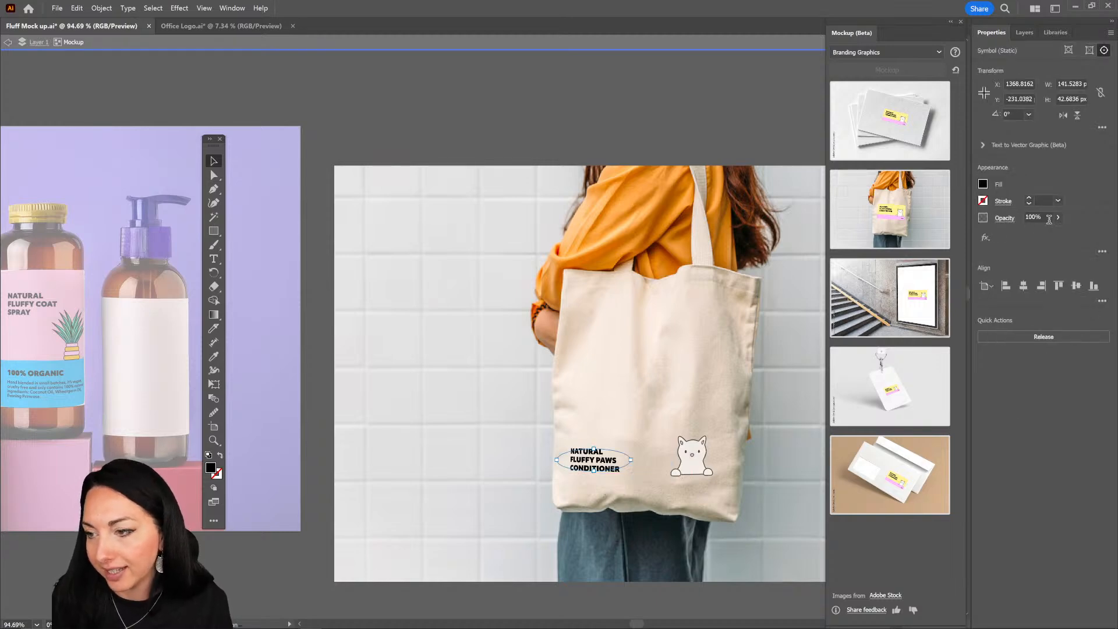
Step: Lower the opacity of the product text on the tote bag to 70% and leave the mockup
click(1057, 217)
drag(1059, 233, 1044, 233)
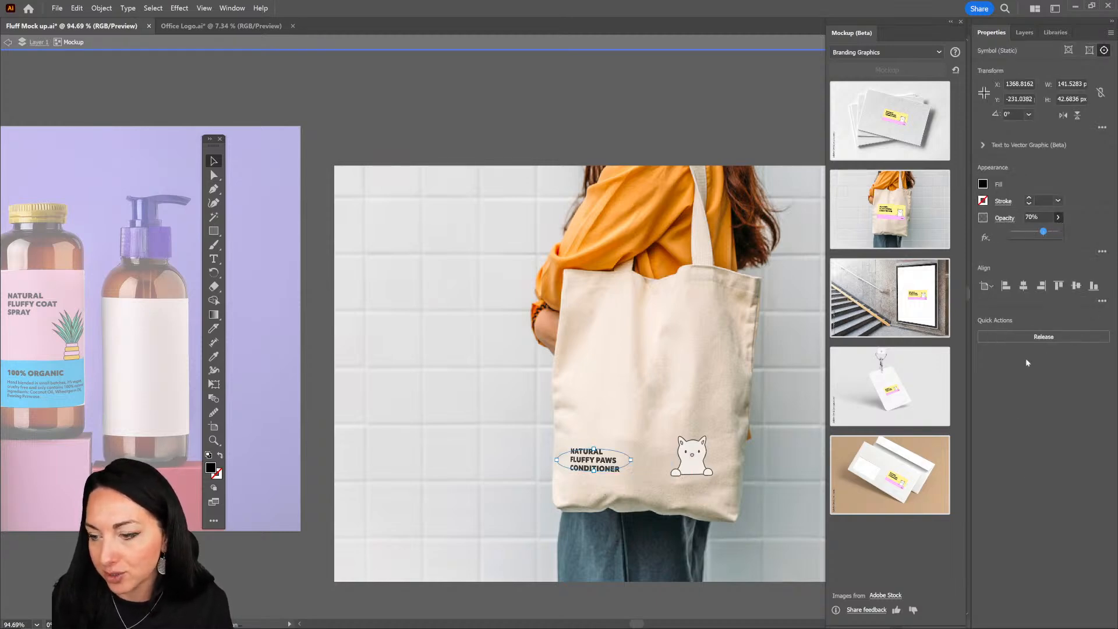
click(713, 153)
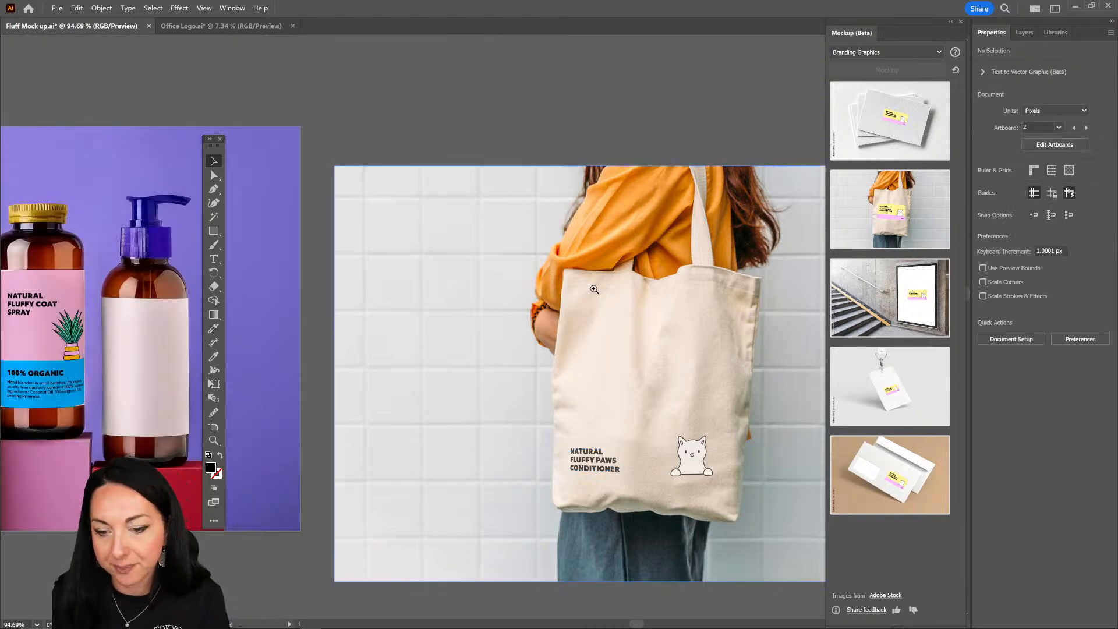
drag(593, 290, 511, 257)
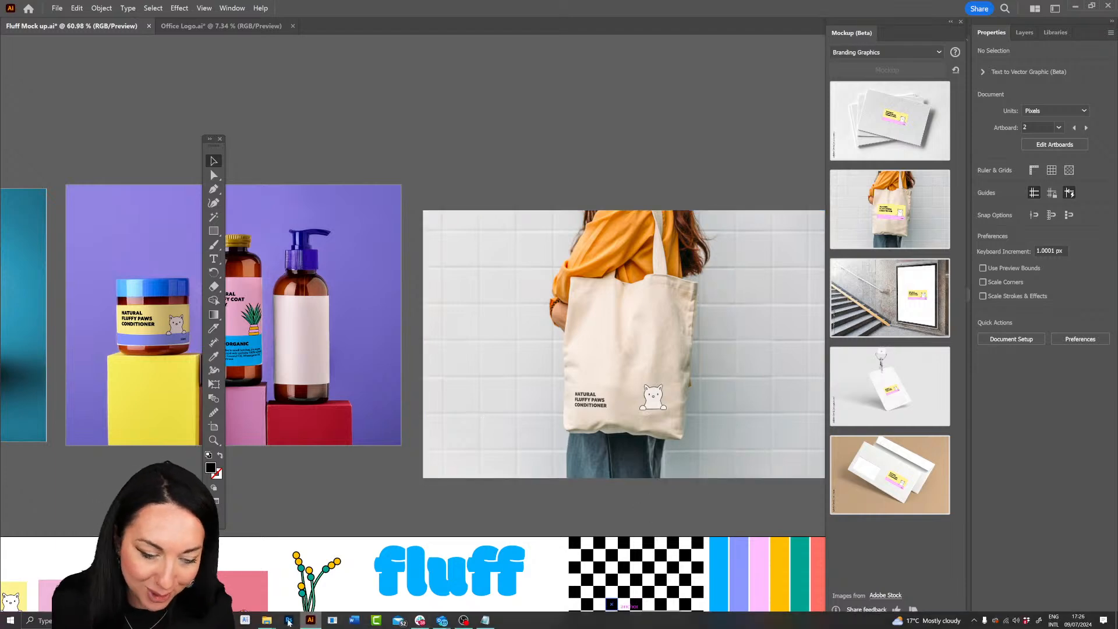
Step: Switch to Photoshop and generate an image in the blank document from the prompt "abstract back ground with roun shapes minimal 3 d pink and gold"
click(288, 622)
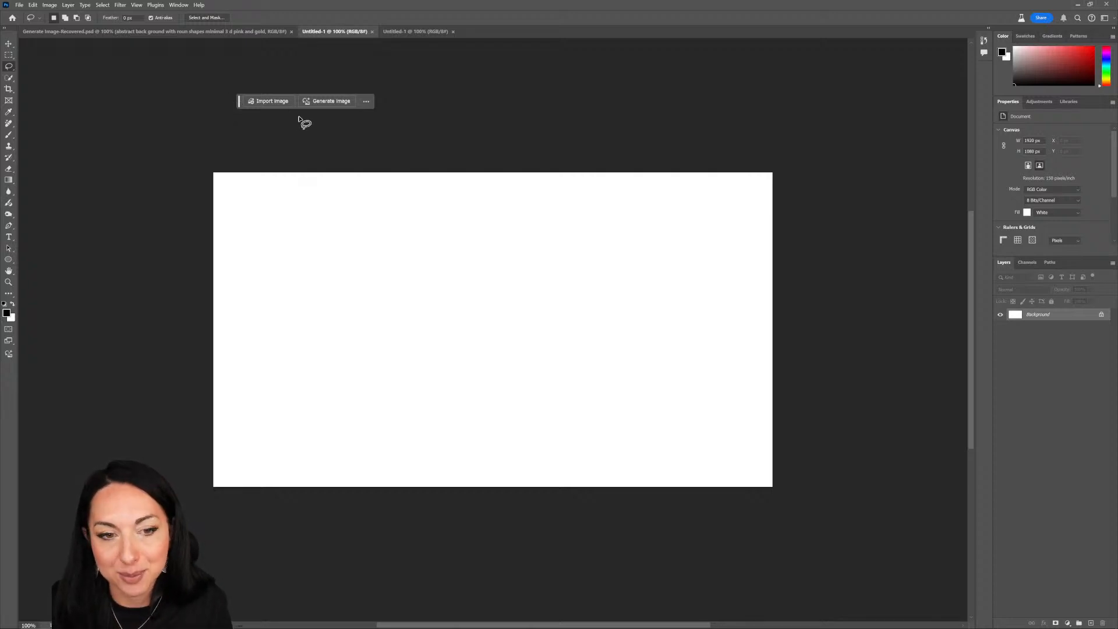
click(312, 103)
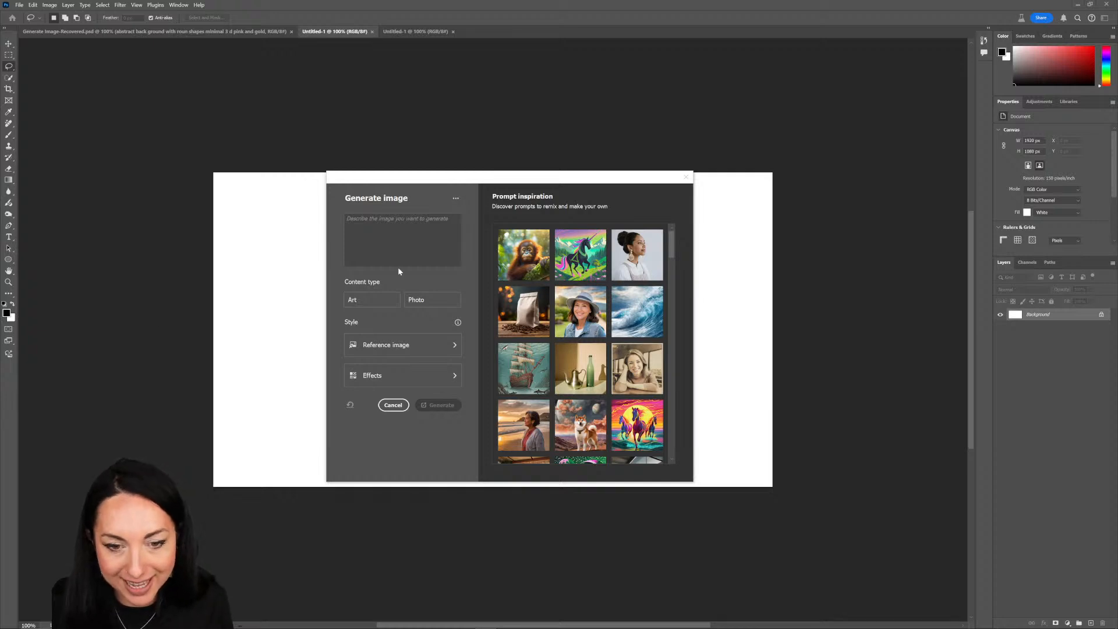
click(361, 219)
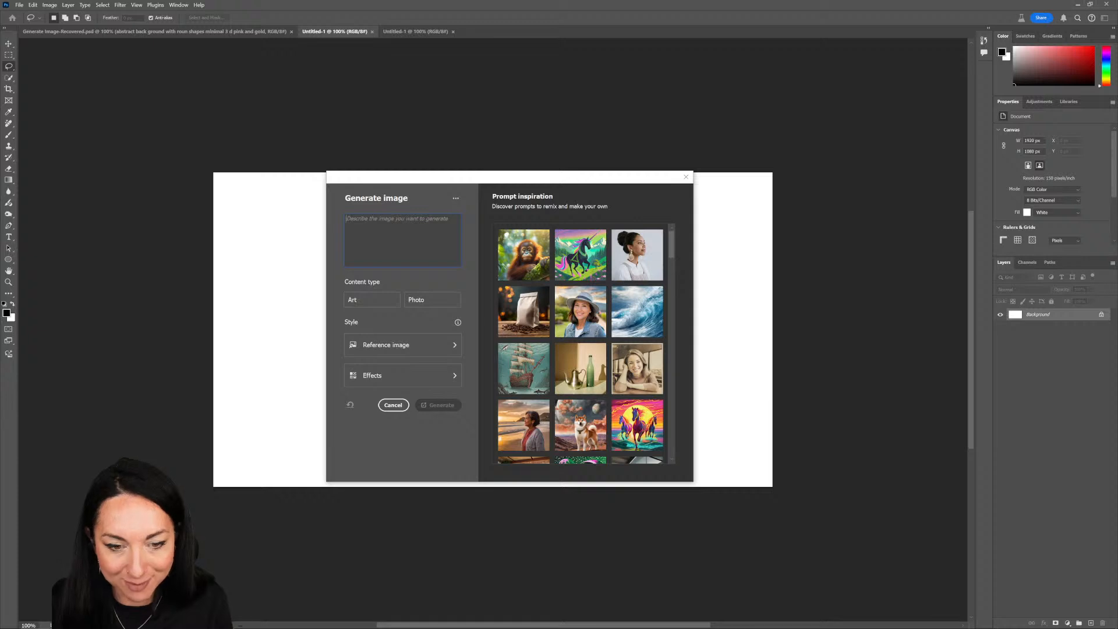
key(ctrl+v)
click(419, 407)
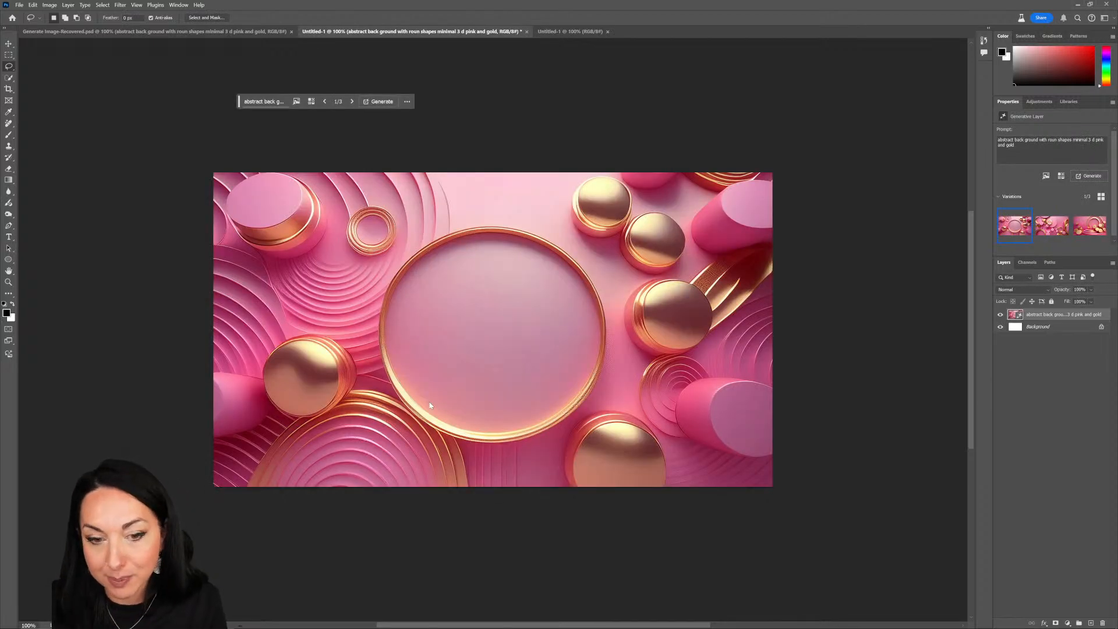
Step: Open the Generate Image dialog for another image in the same document
click(8, 354)
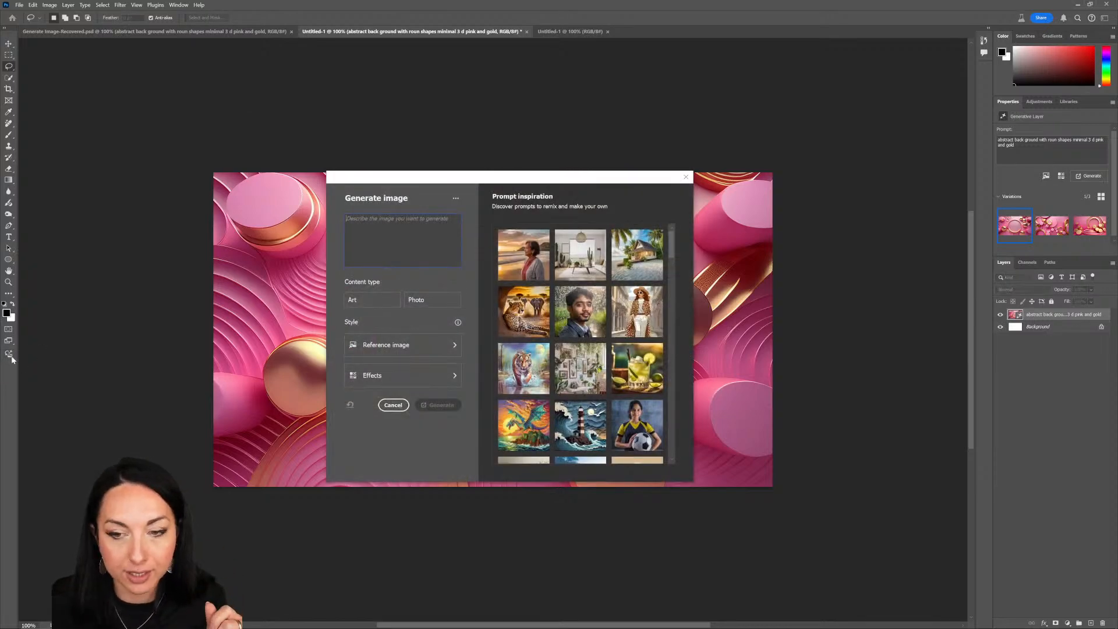